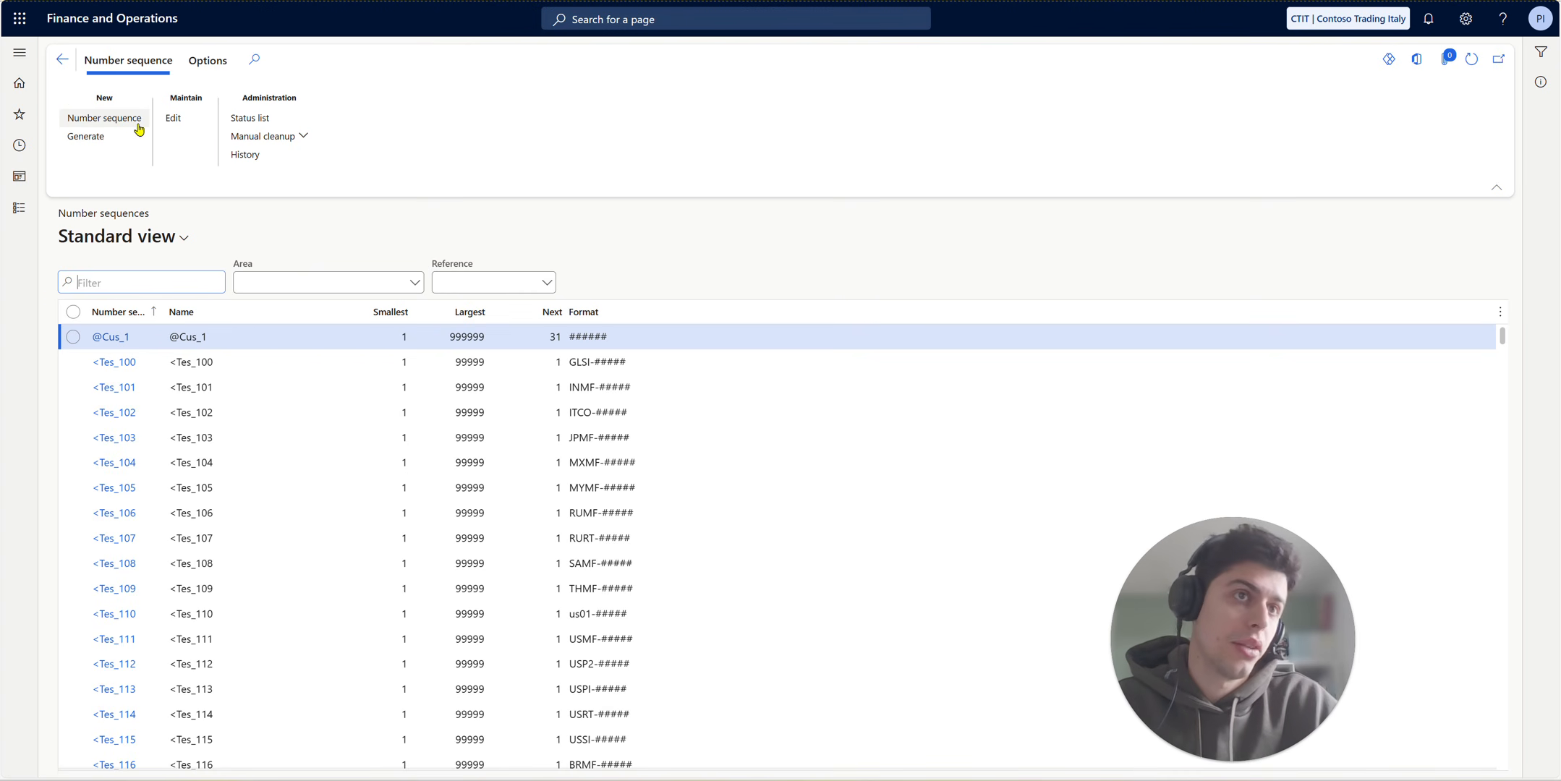
# - Create a new number sequence record with the code CTITCust
pyautogui.click(139, 128)
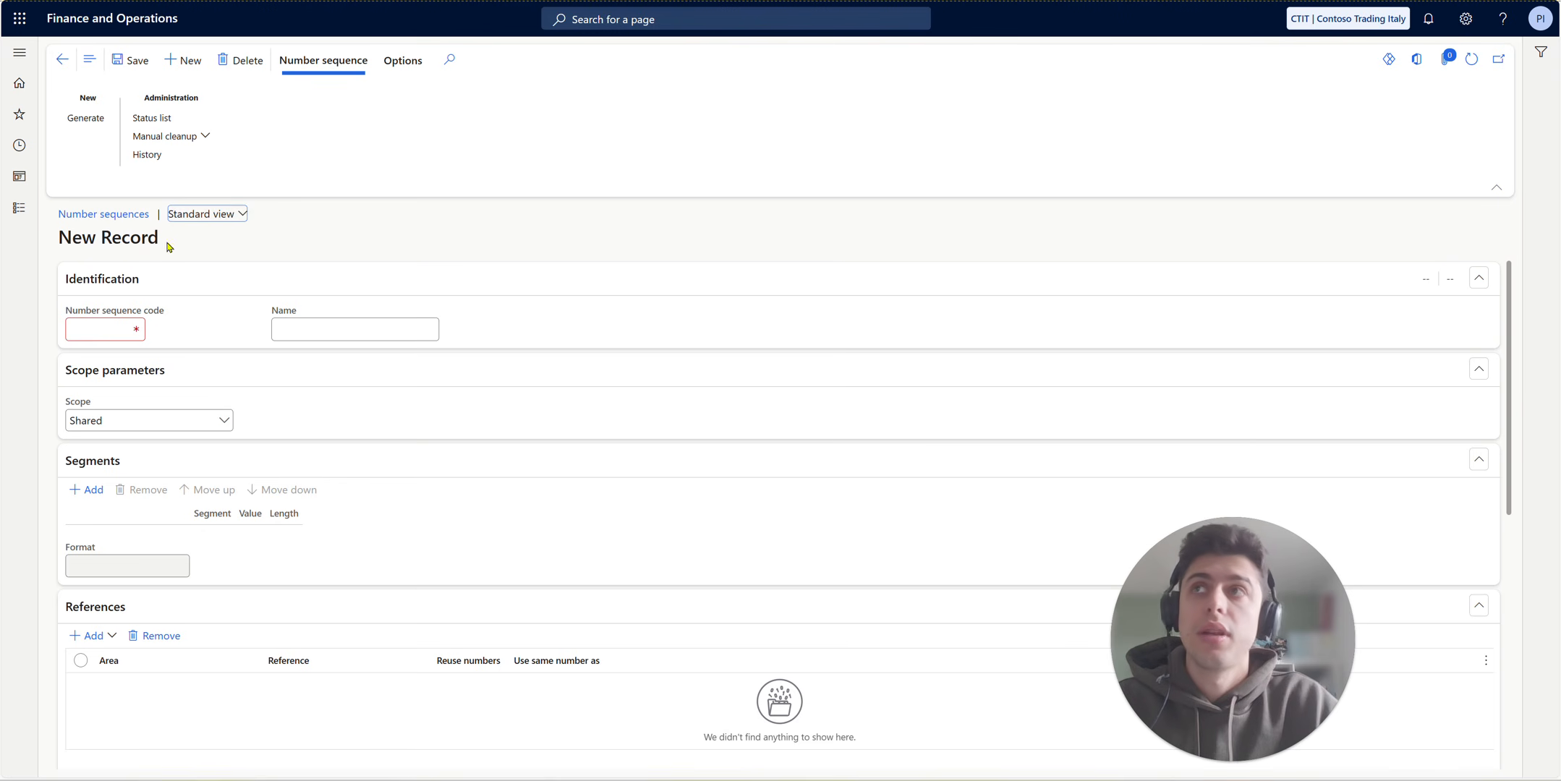
pyautogui.click(105, 326)
pyautogui.write('CT')
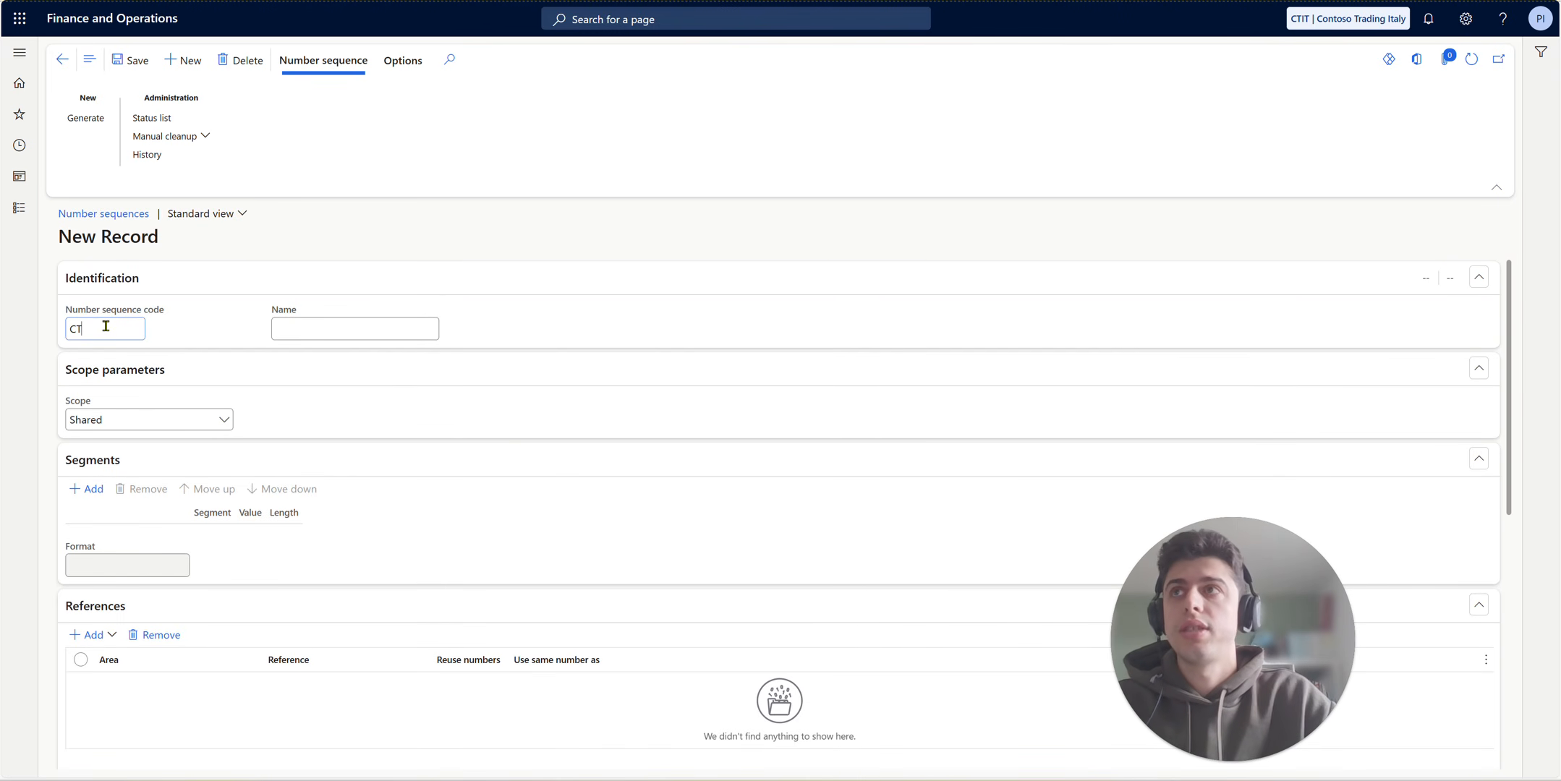
pyautogui.write('IT')
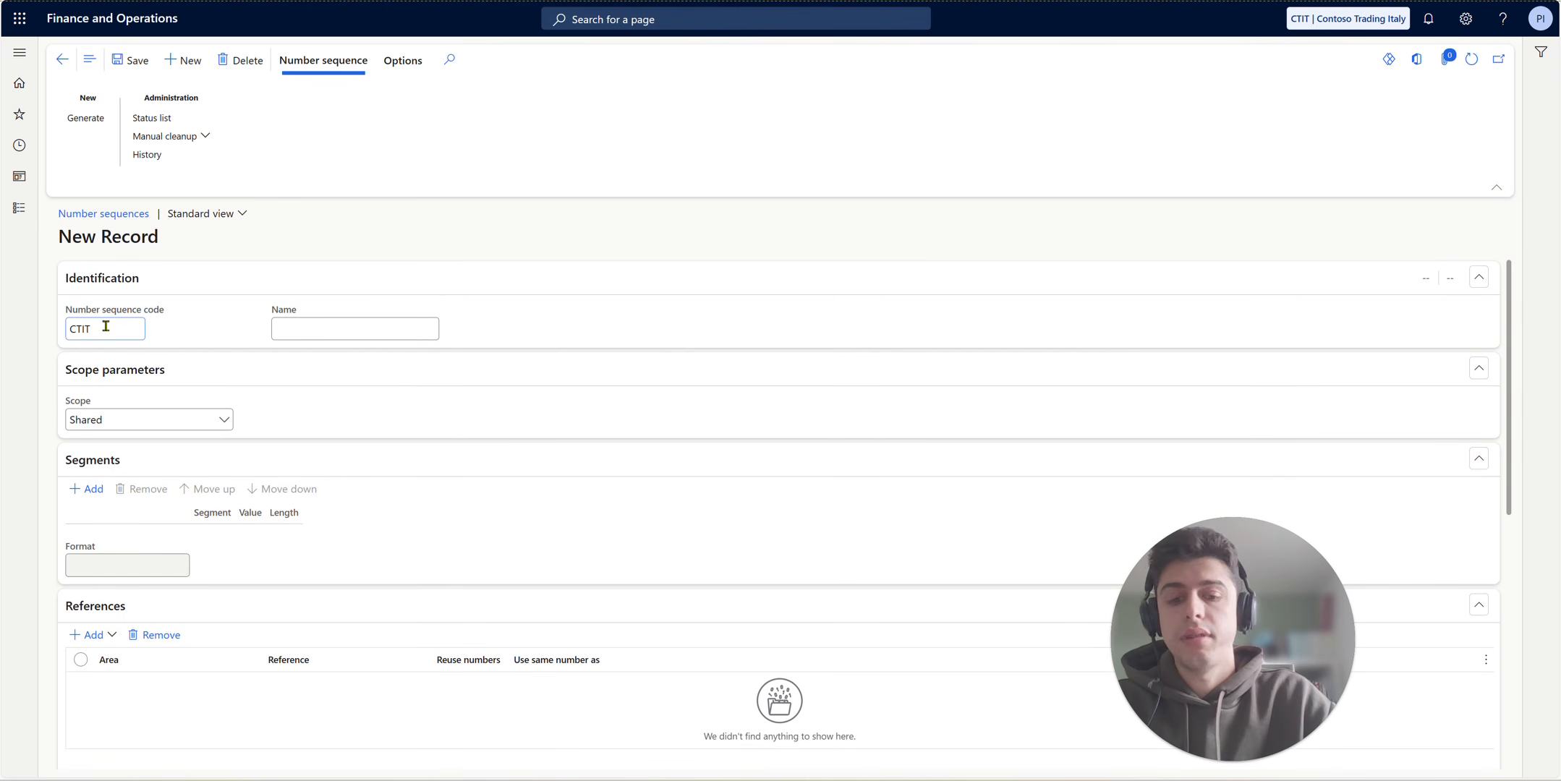
pyautogui.write('Cust')
# - Name the new number sequence CT Customers
pyautogui.click(345, 326)
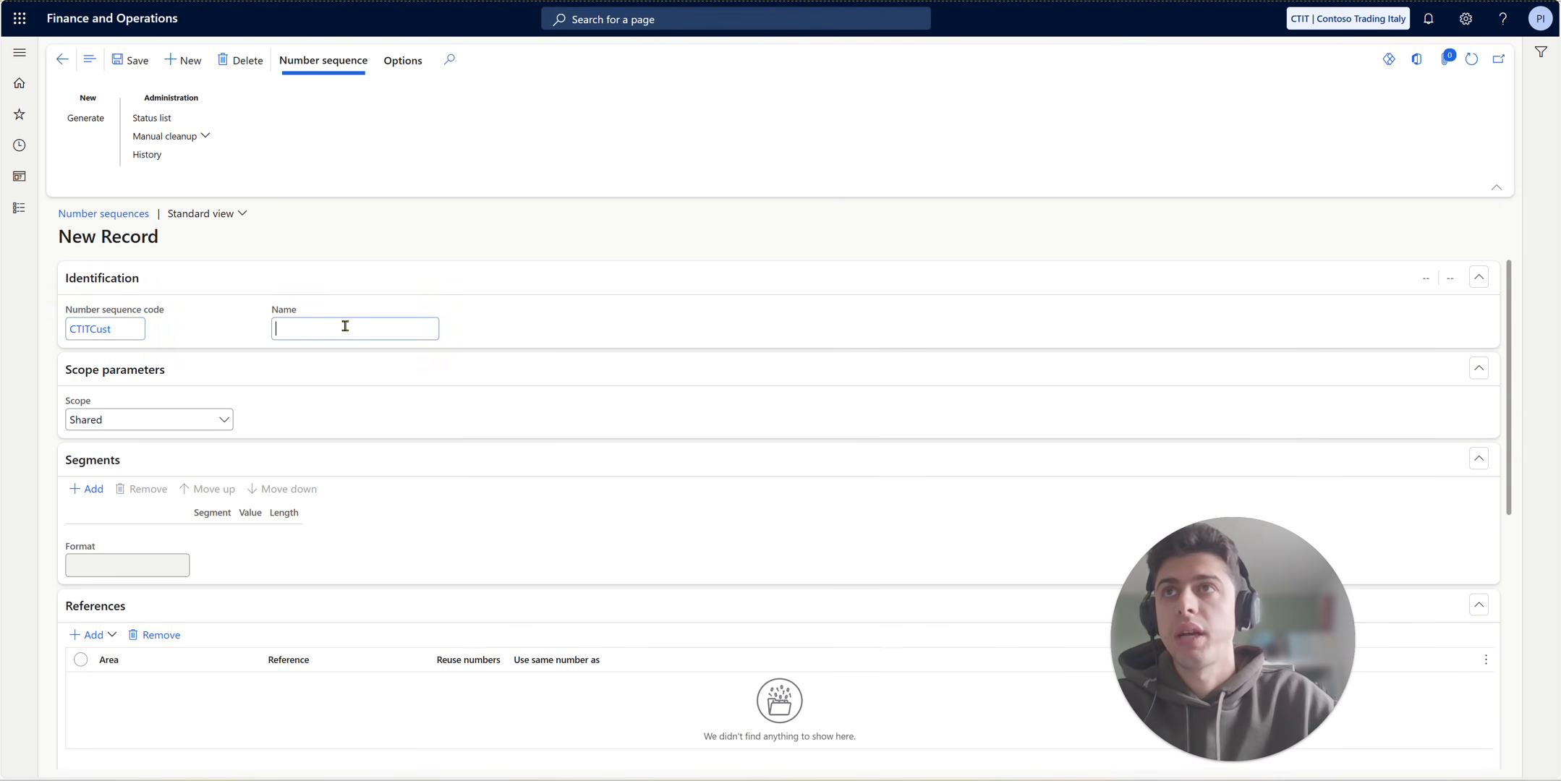
pyautogui.write('Cus')
pyautogui.press('BackSpace')
pyautogui.press('BackSpace')
pyautogui.write('T')
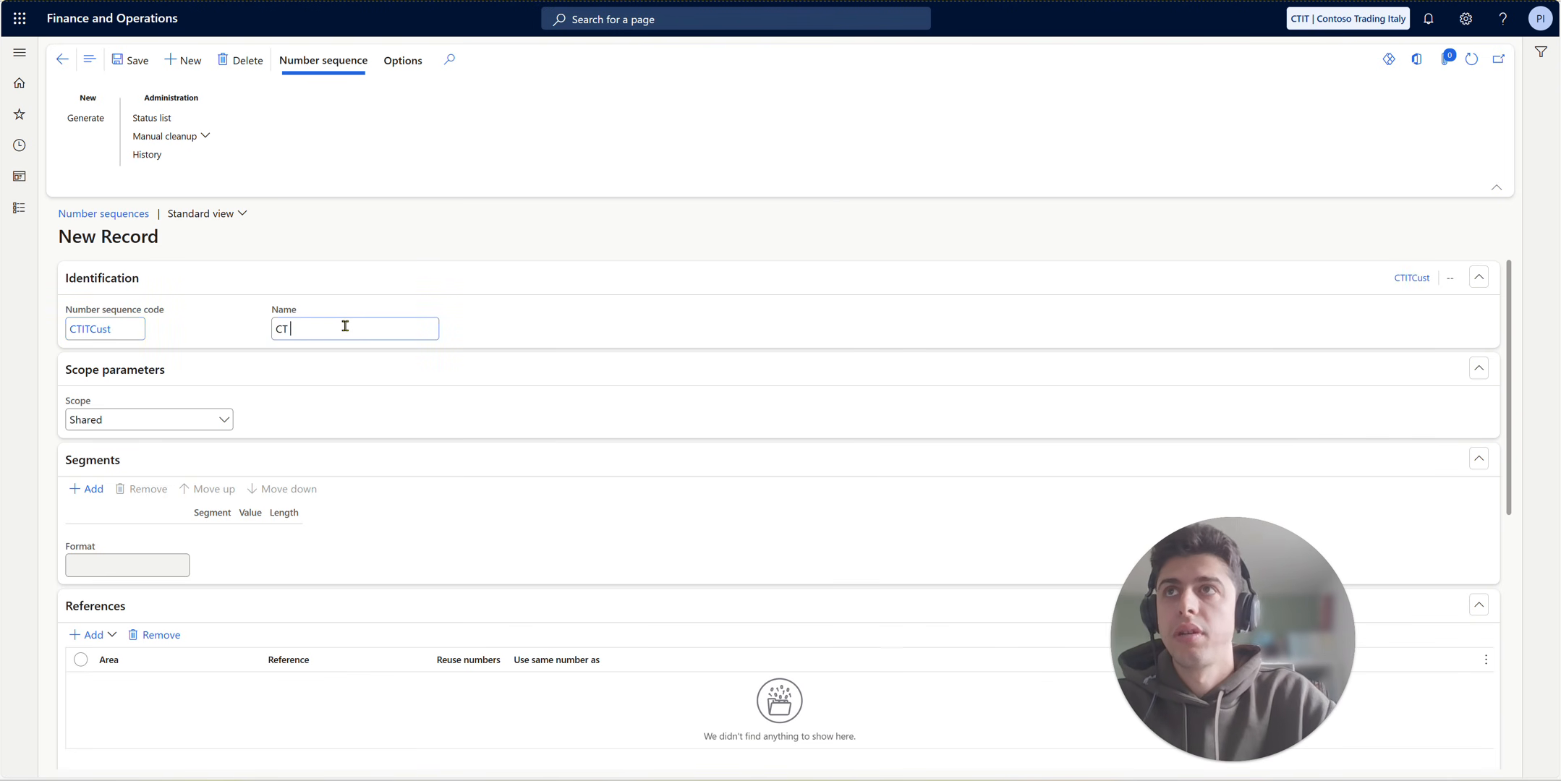
pyautogui.write(' Customer')
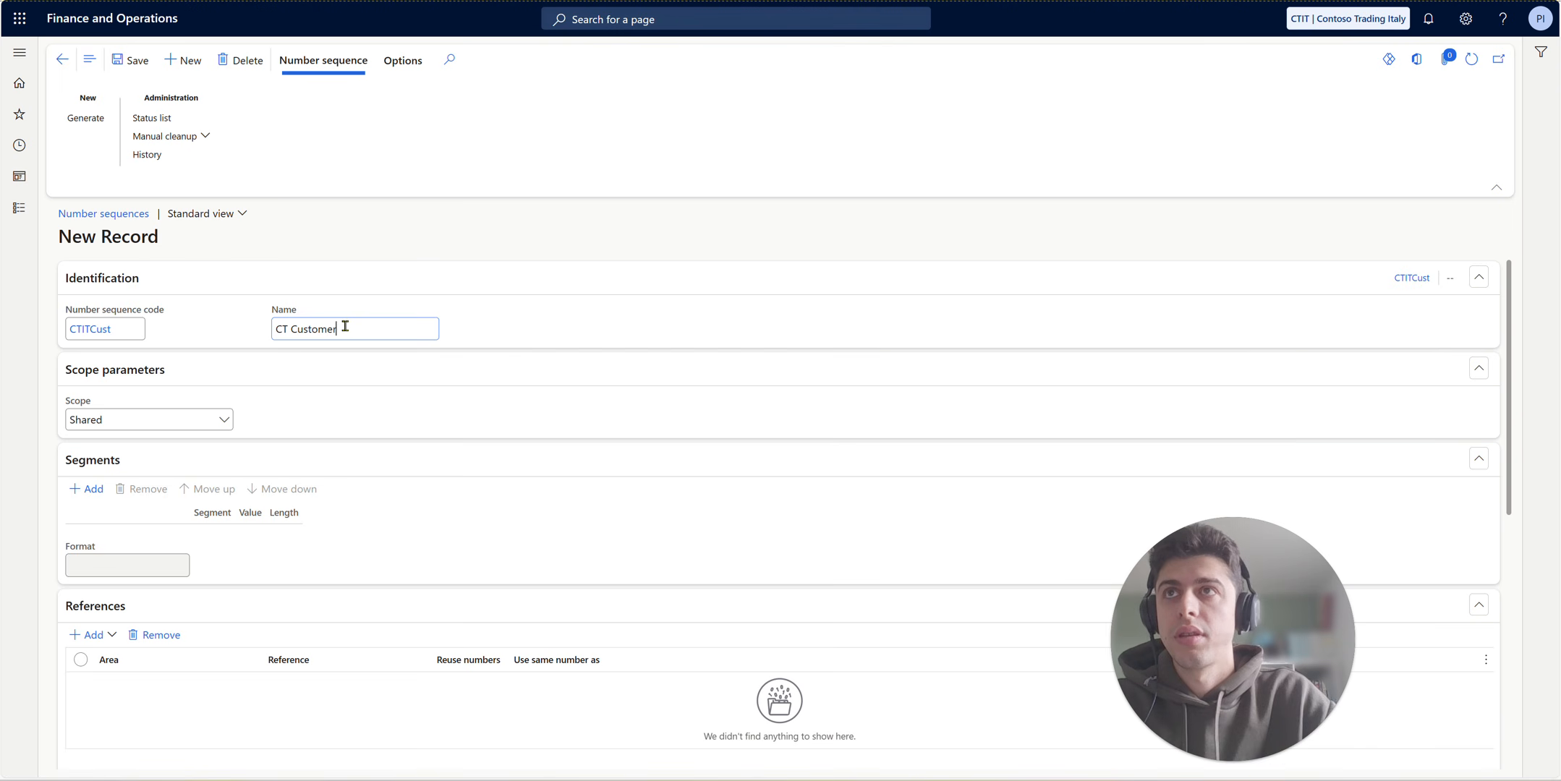
pyautogui.write('s')
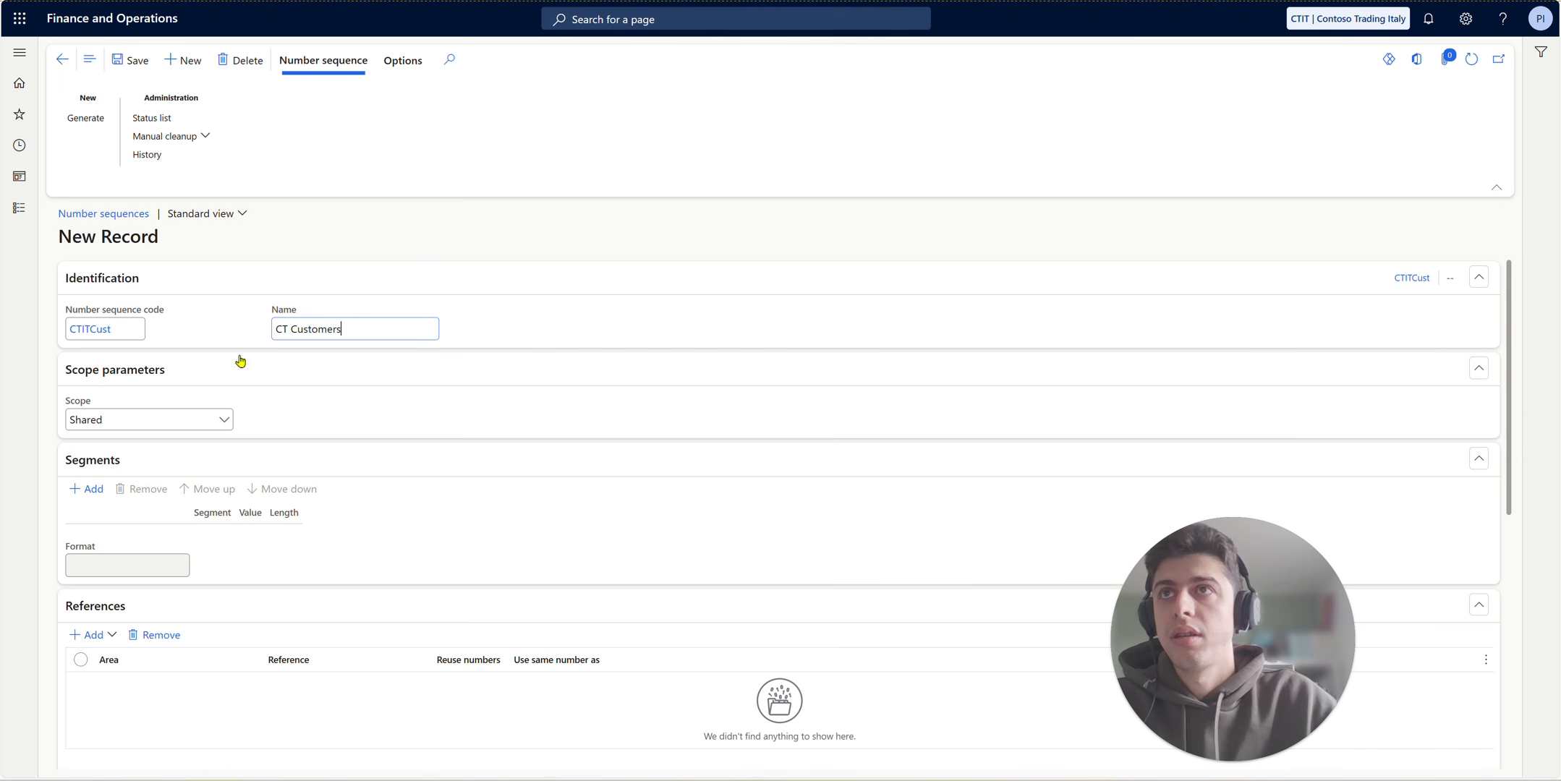
# - Set the number sequence's scope to Company and assign it to company CTIT
pyautogui.click(153, 423)
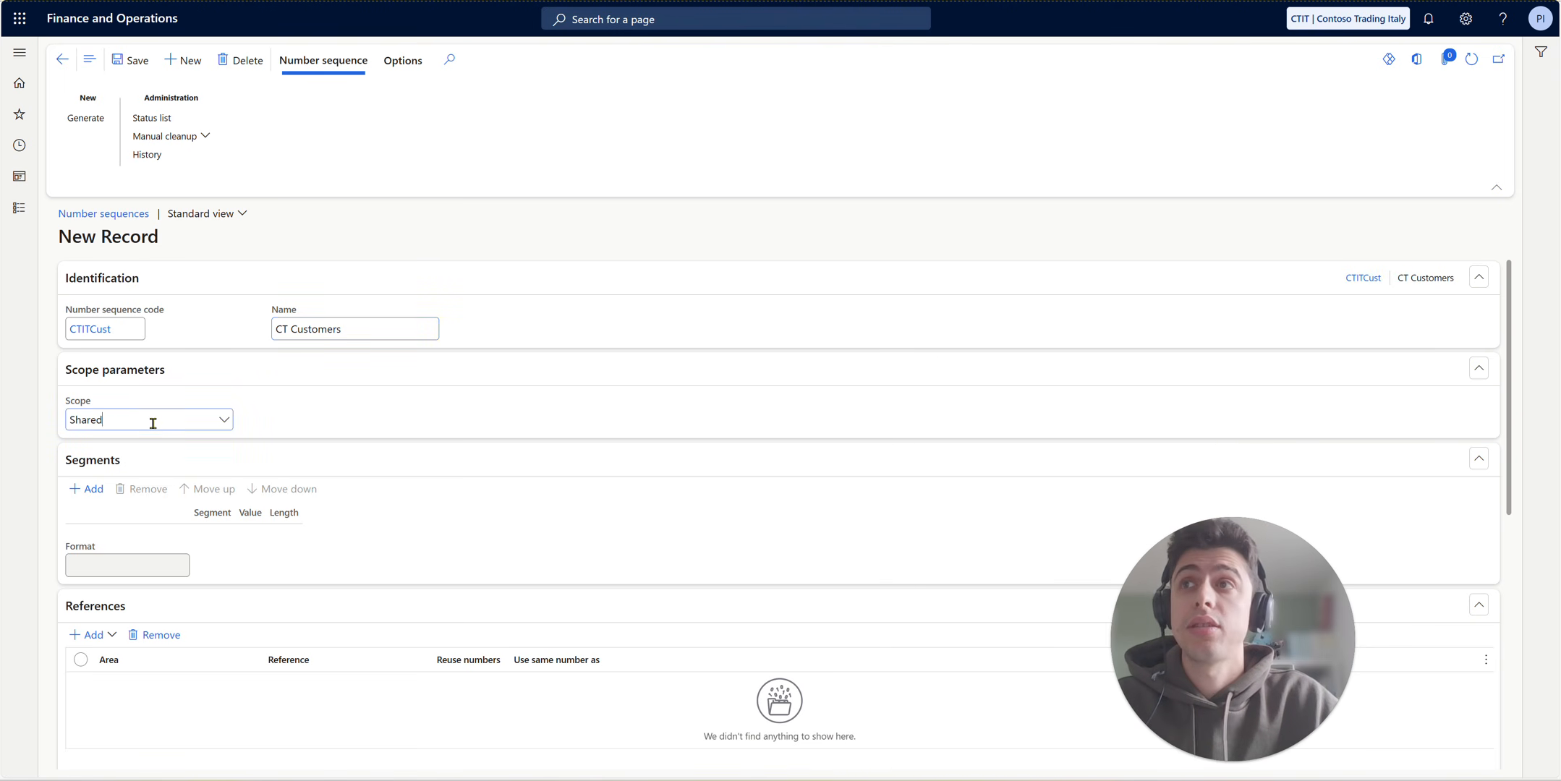
pyautogui.click(215, 421)
pyautogui.click(172, 466)
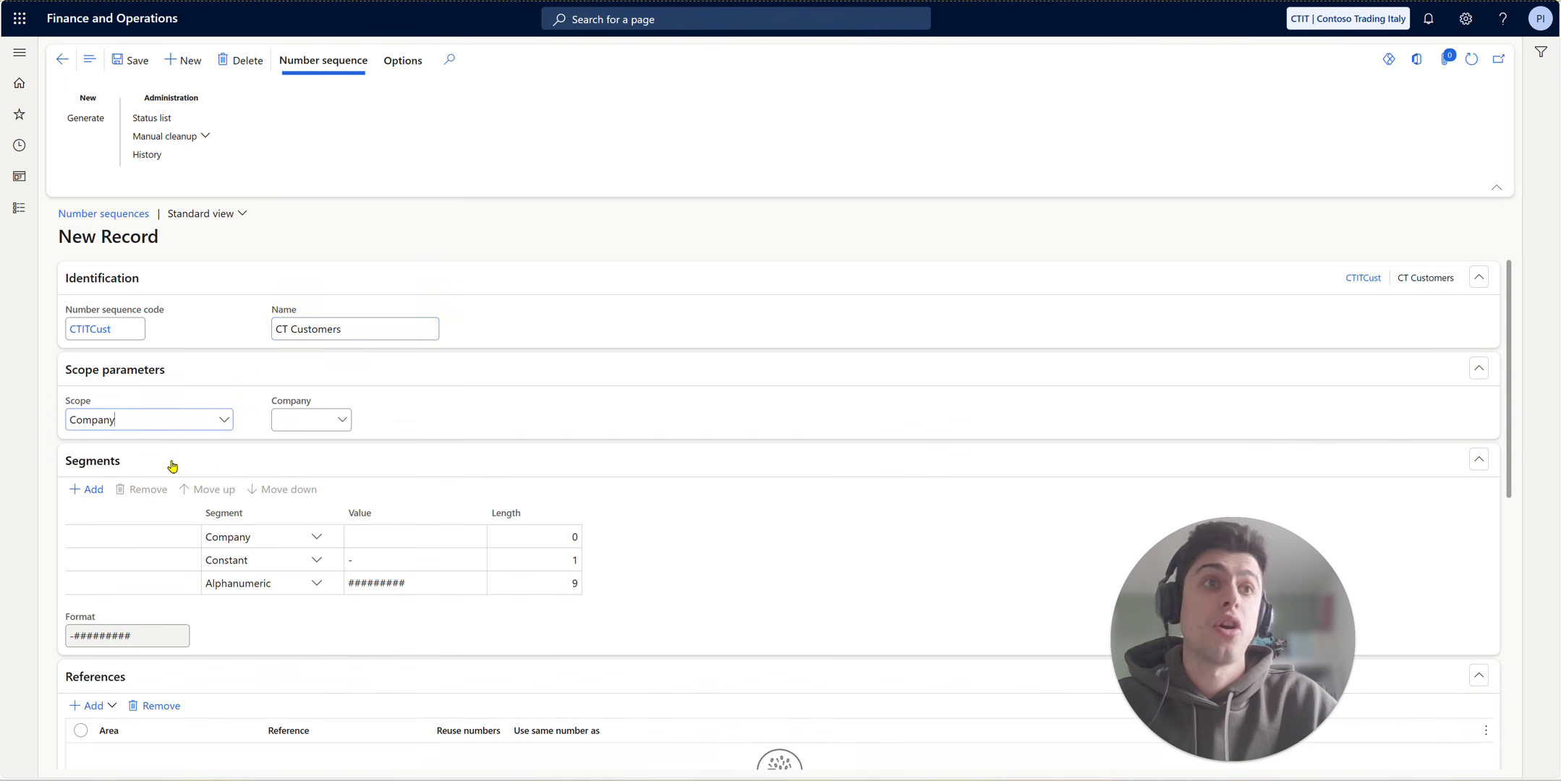
pyautogui.click(329, 421)
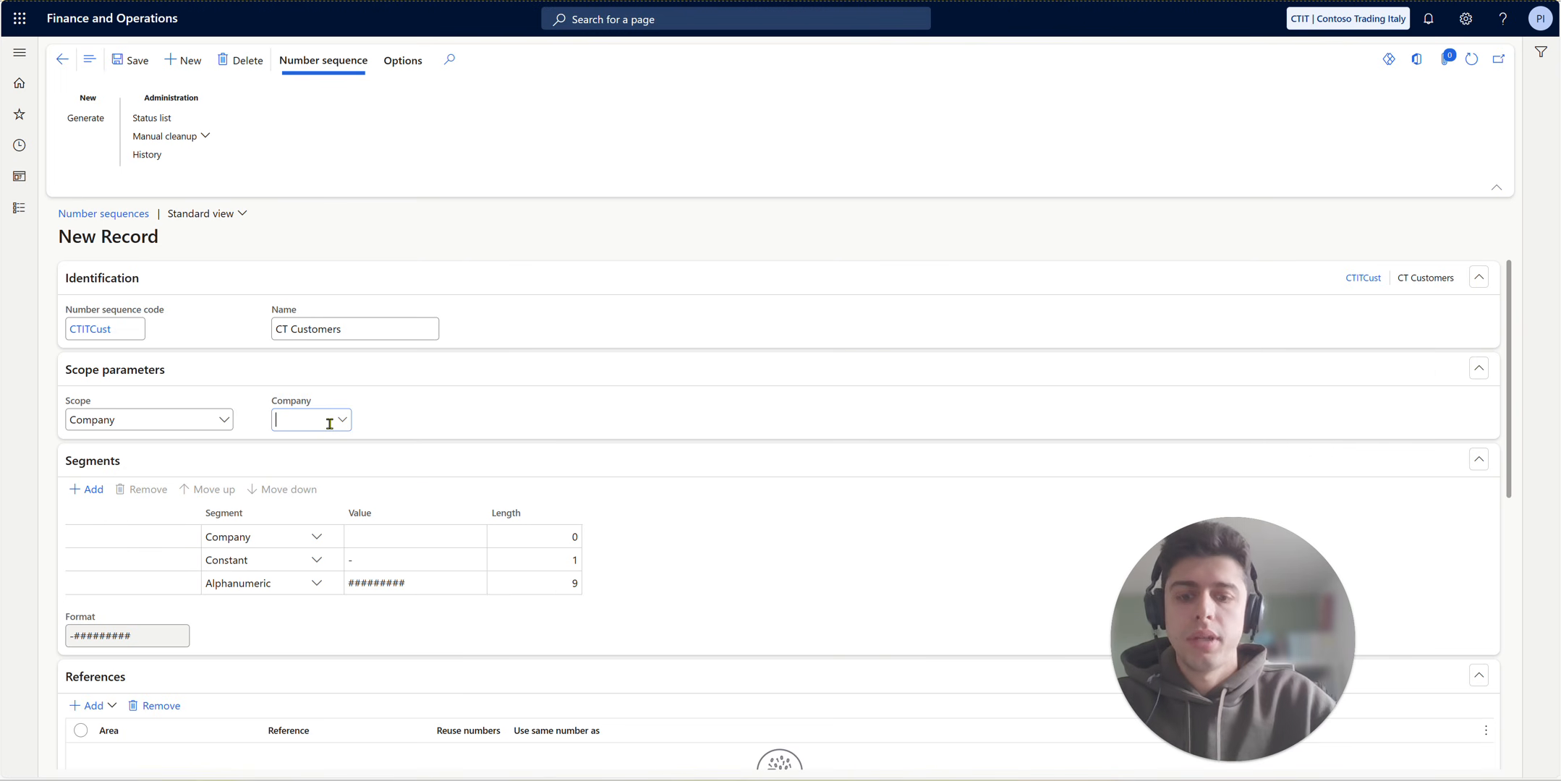
pyautogui.write('CTIT')
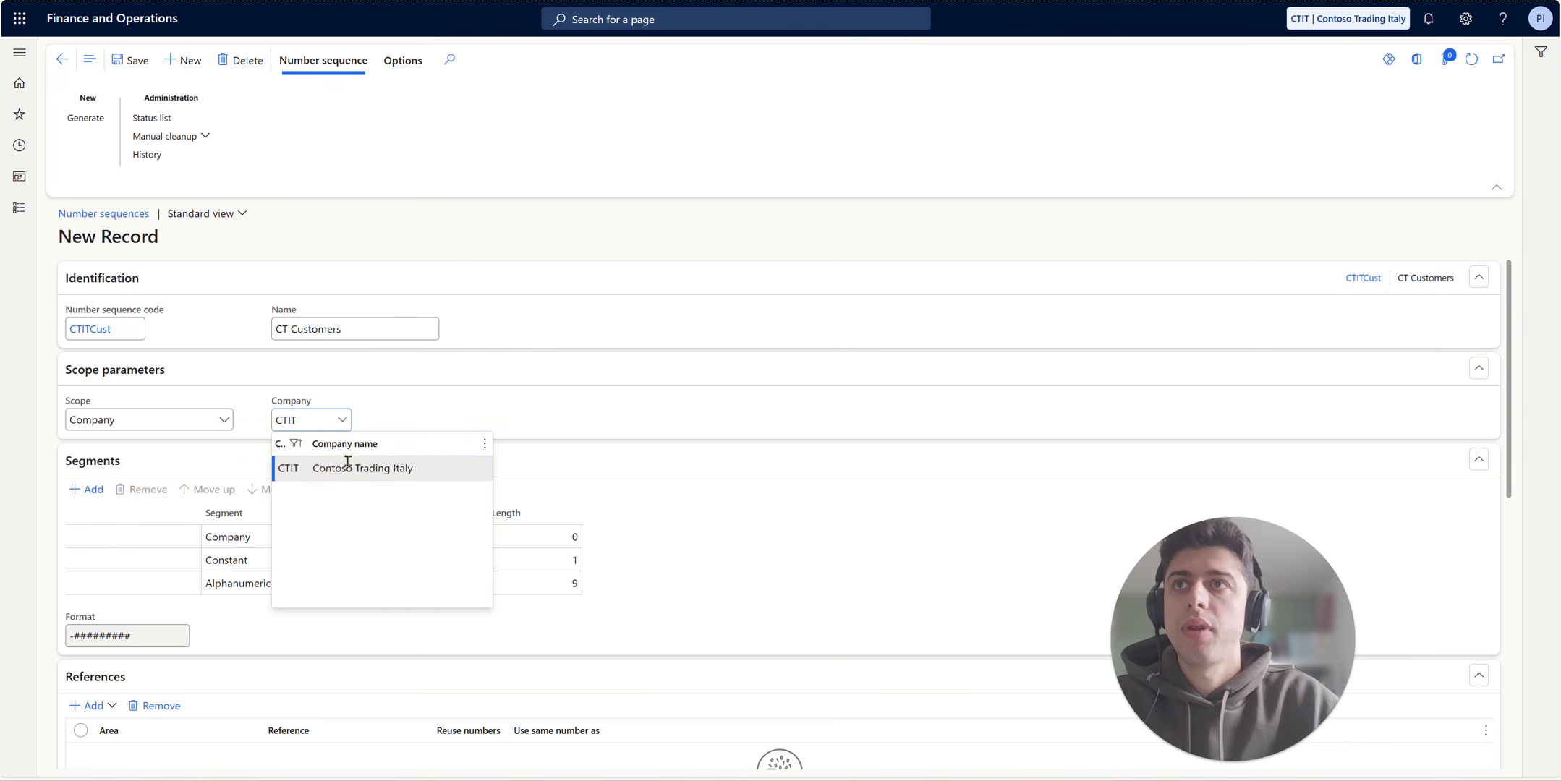
pyautogui.click(348, 467)
# - Shorten the Alphanumeric segment's value to six # characters
pyautogui.click(378, 563)
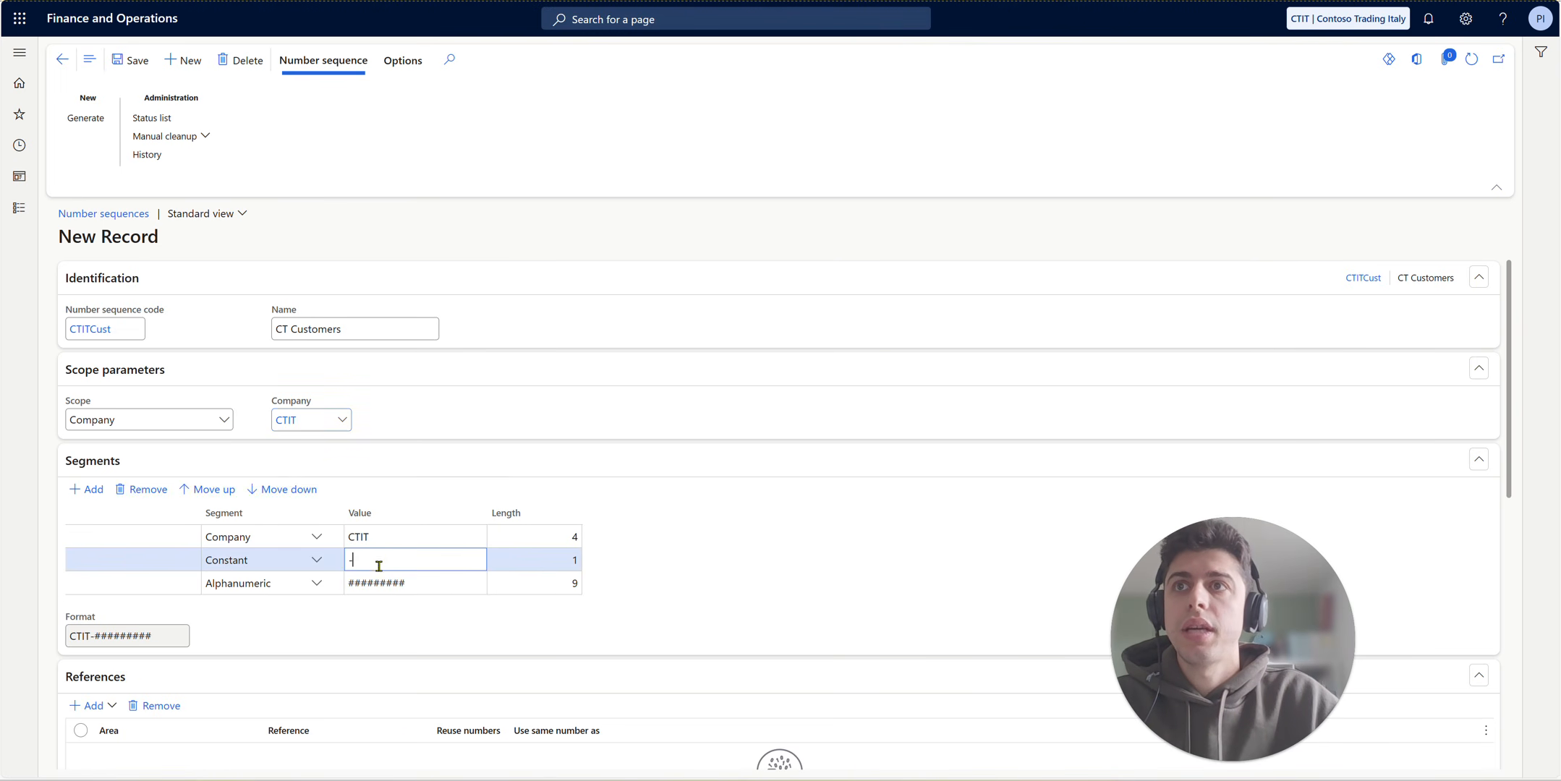
pyautogui.click(419, 584)
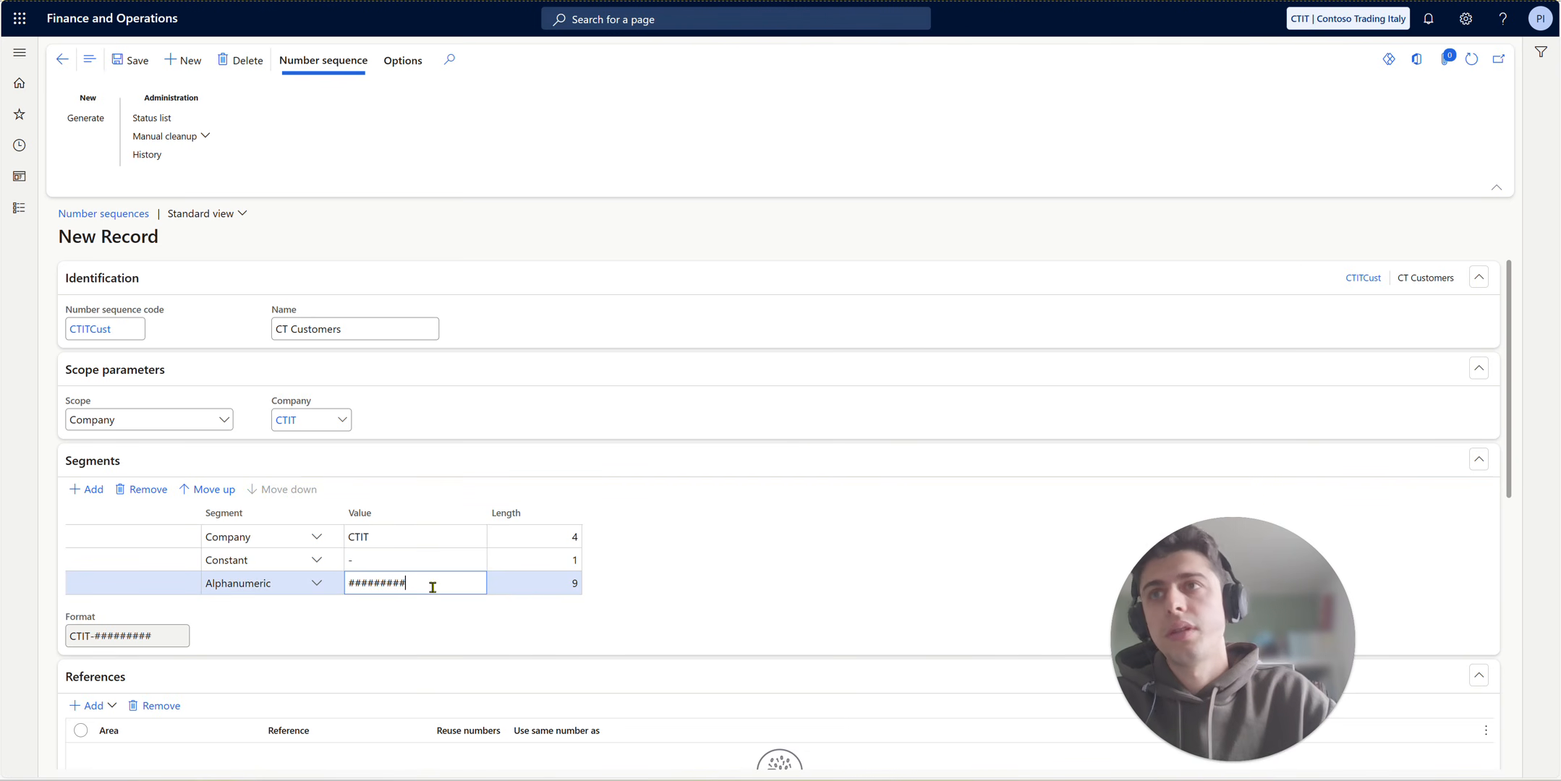
pyautogui.press('BackSpace')
pyautogui.press('BackSpace')
pyautogui.press('BackSpace')
pyautogui.click(439, 609)
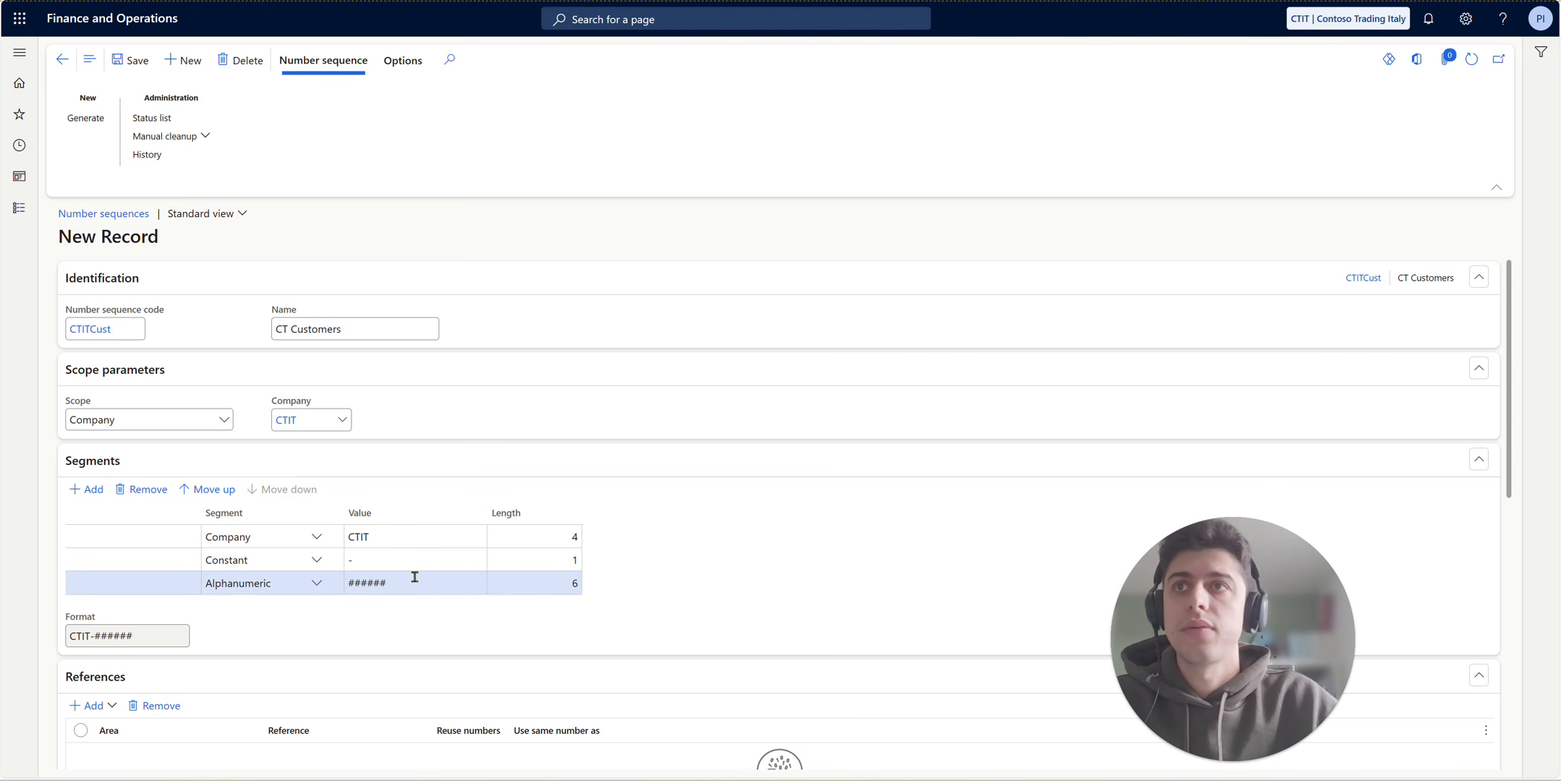
# - Activate preallocation for the number sequence with a quantity of 5 numbers
pyautogui.scroll(-2, 290, 580)
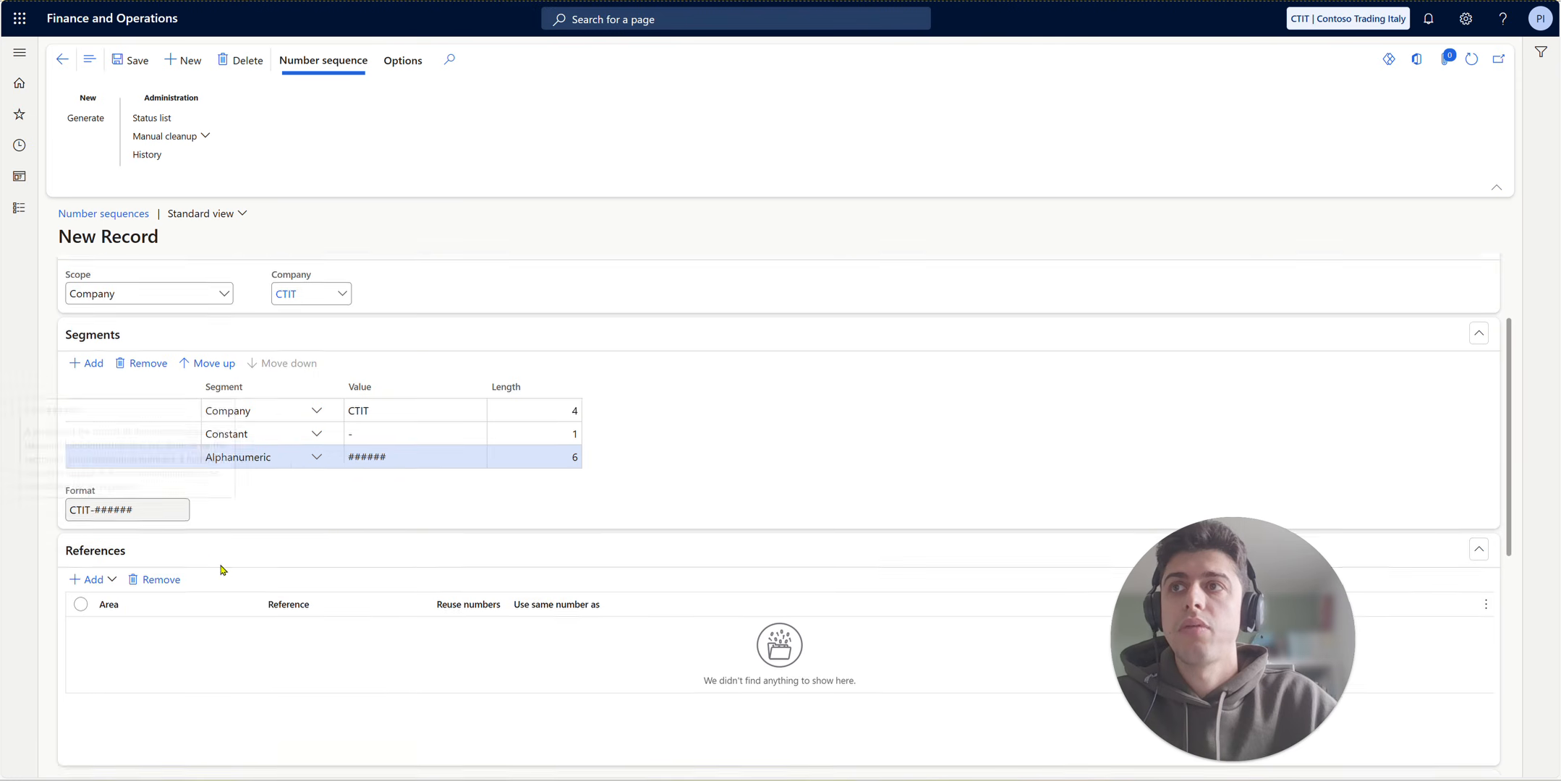
pyautogui.scroll(-4, 220, 570)
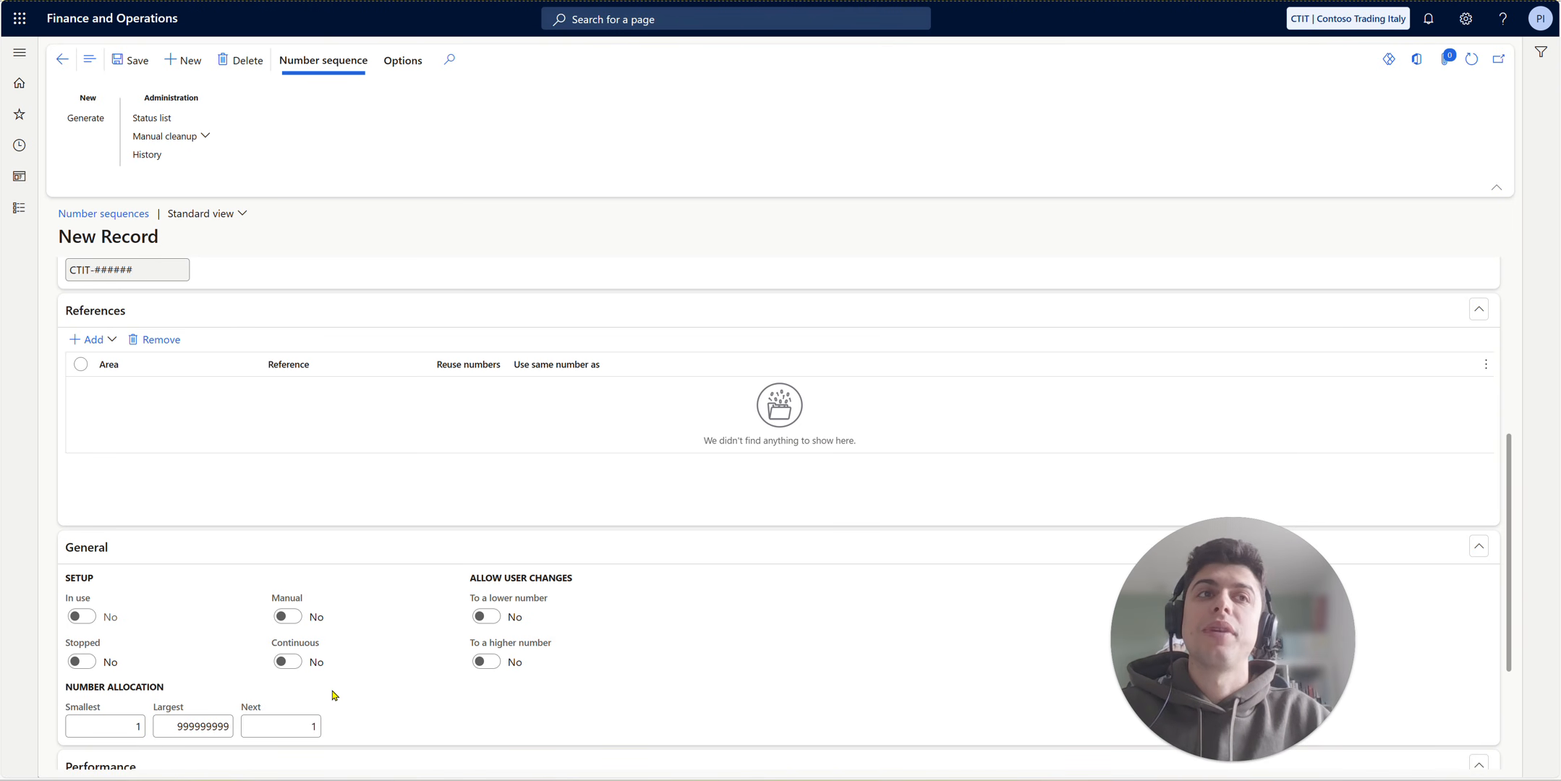
pyautogui.scroll(-2, 324, 755)
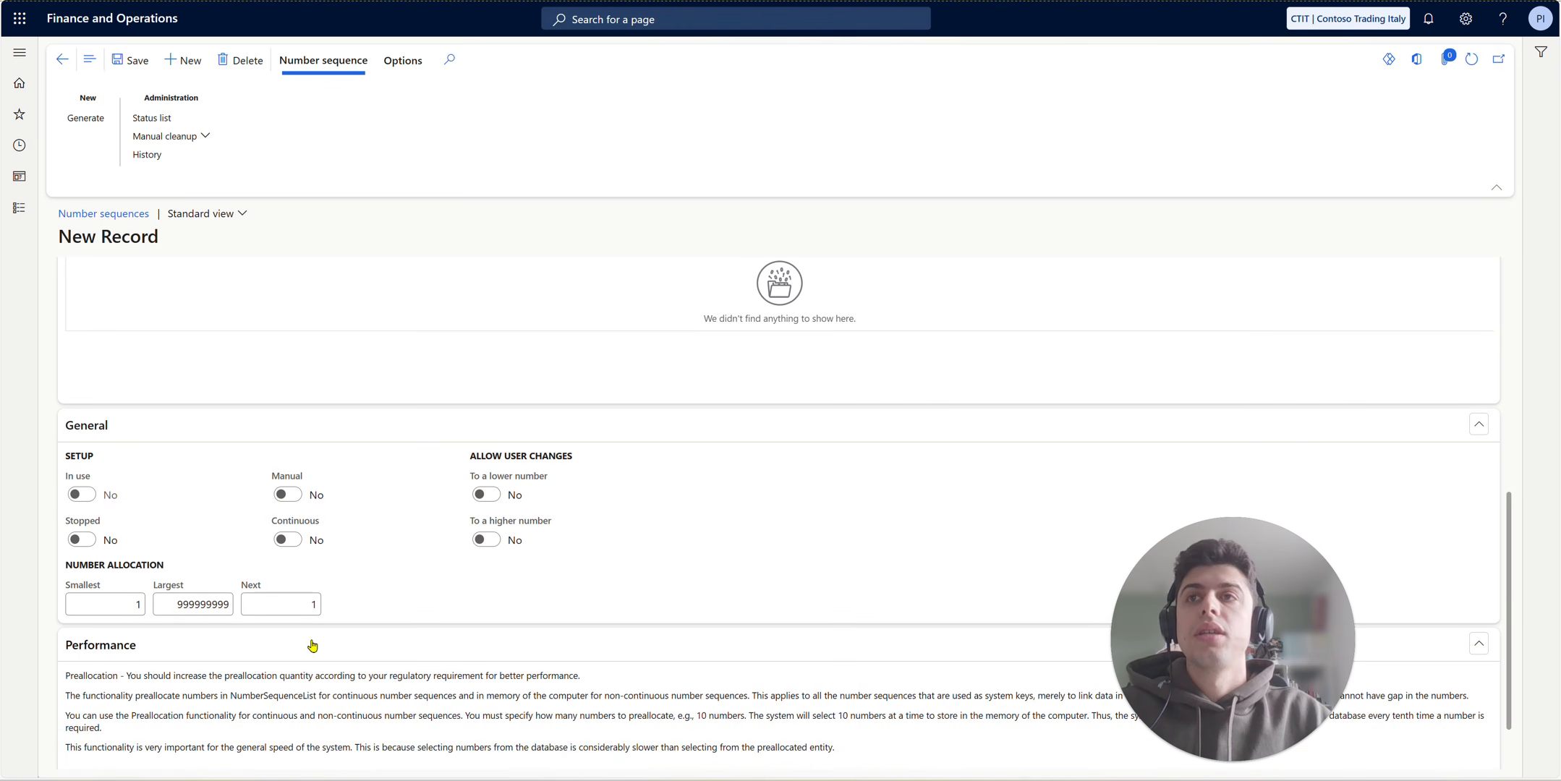
pyautogui.scroll(-1, 293, 600)
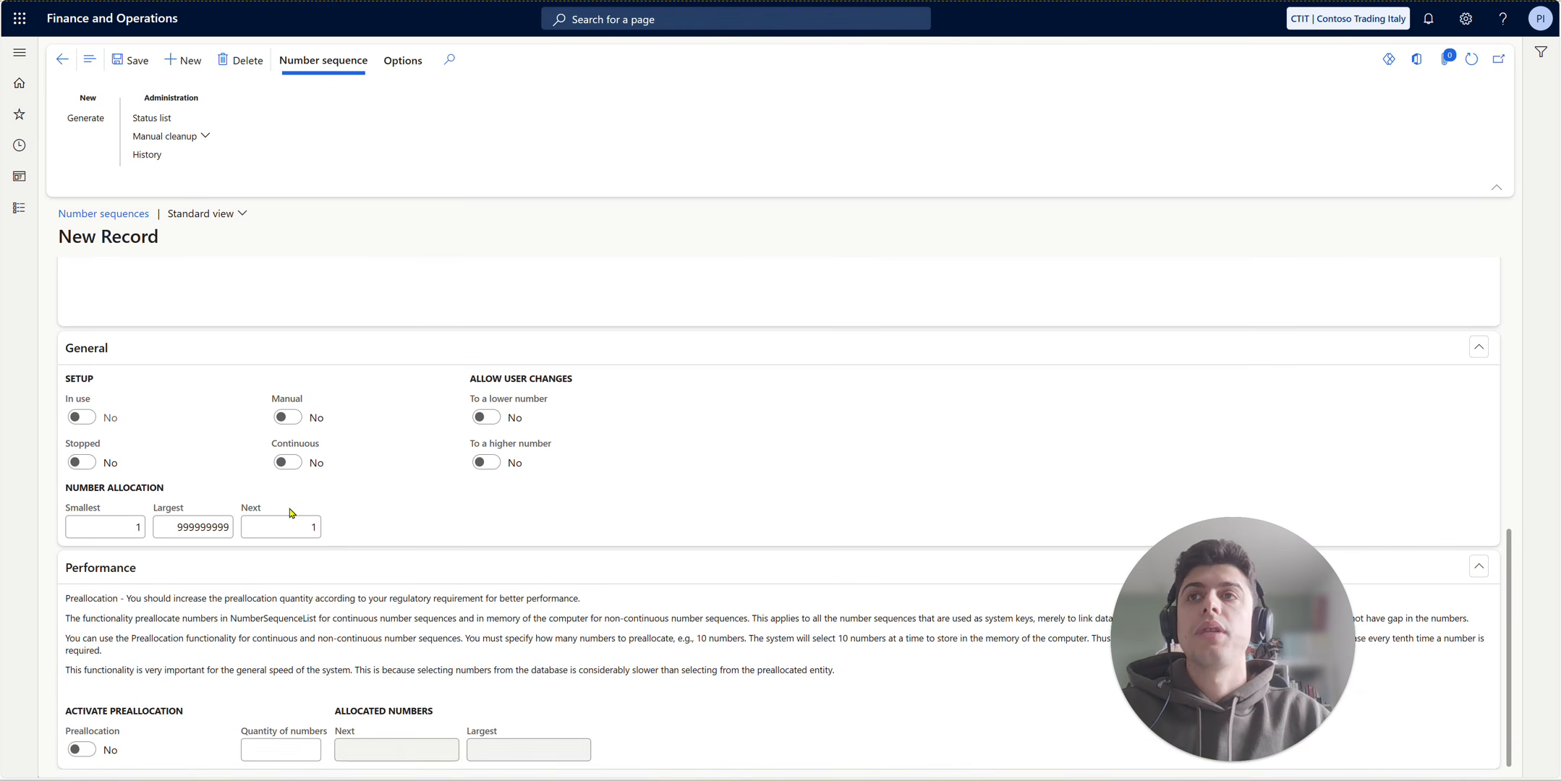
pyautogui.click(82, 750)
pyautogui.click(284, 749)
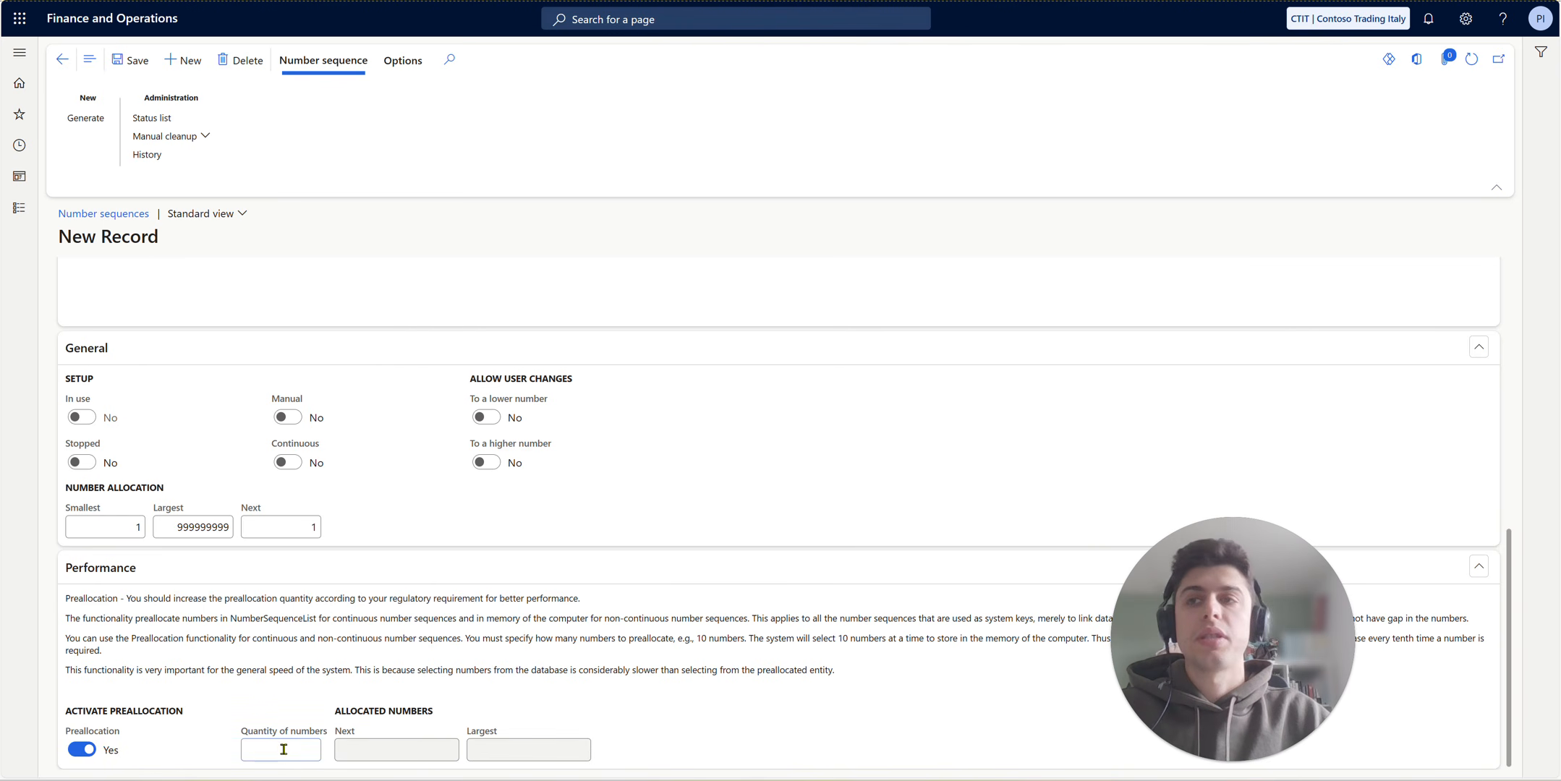
pyautogui.write('5')
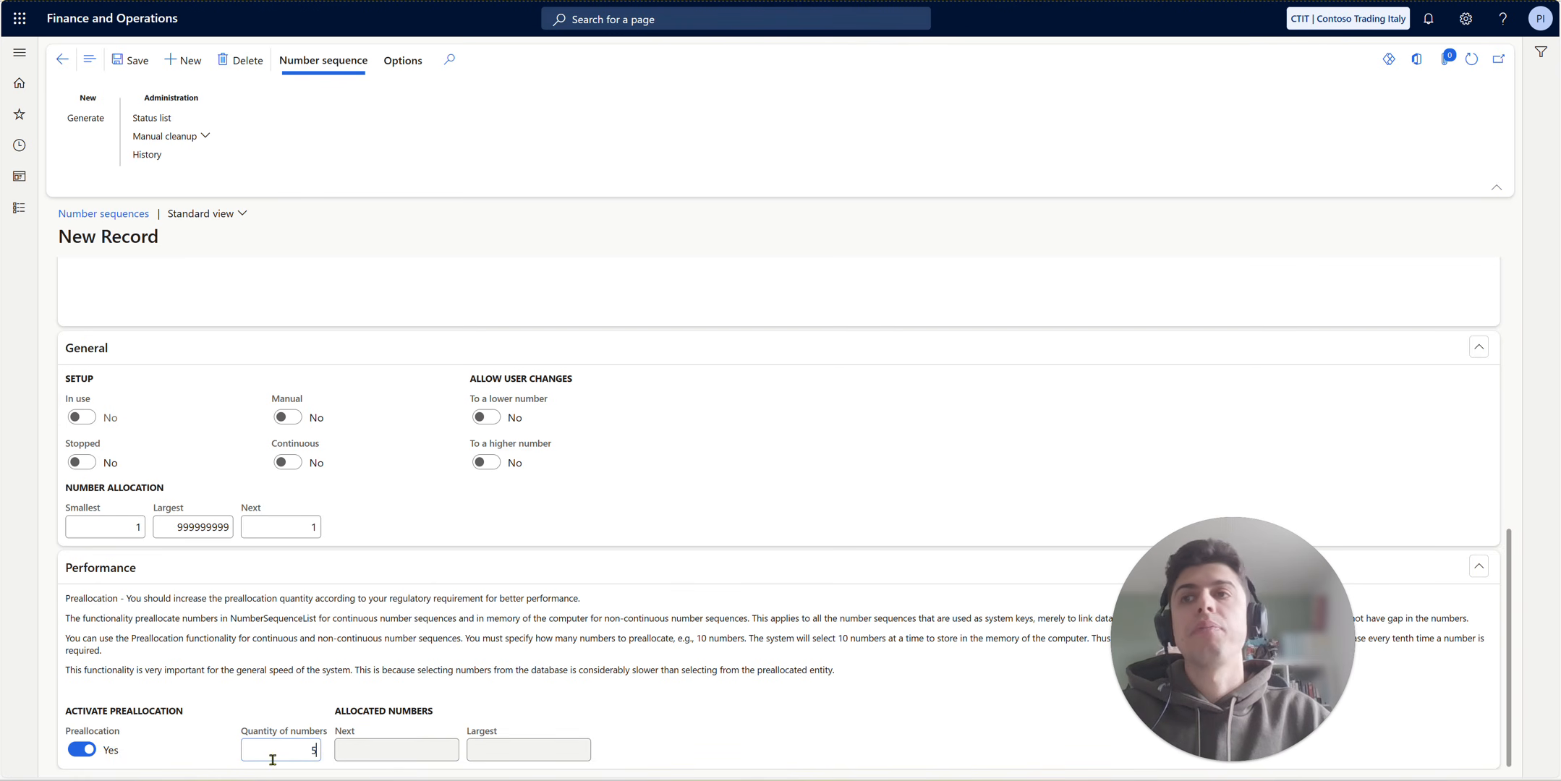
# - Clear the preallocation quantity, turn preallocation off and decline to proceed with a lower quantity
pyautogui.doubleClick(304, 750)
pyautogui.press('BackSpace')
pyautogui.click(87, 750)
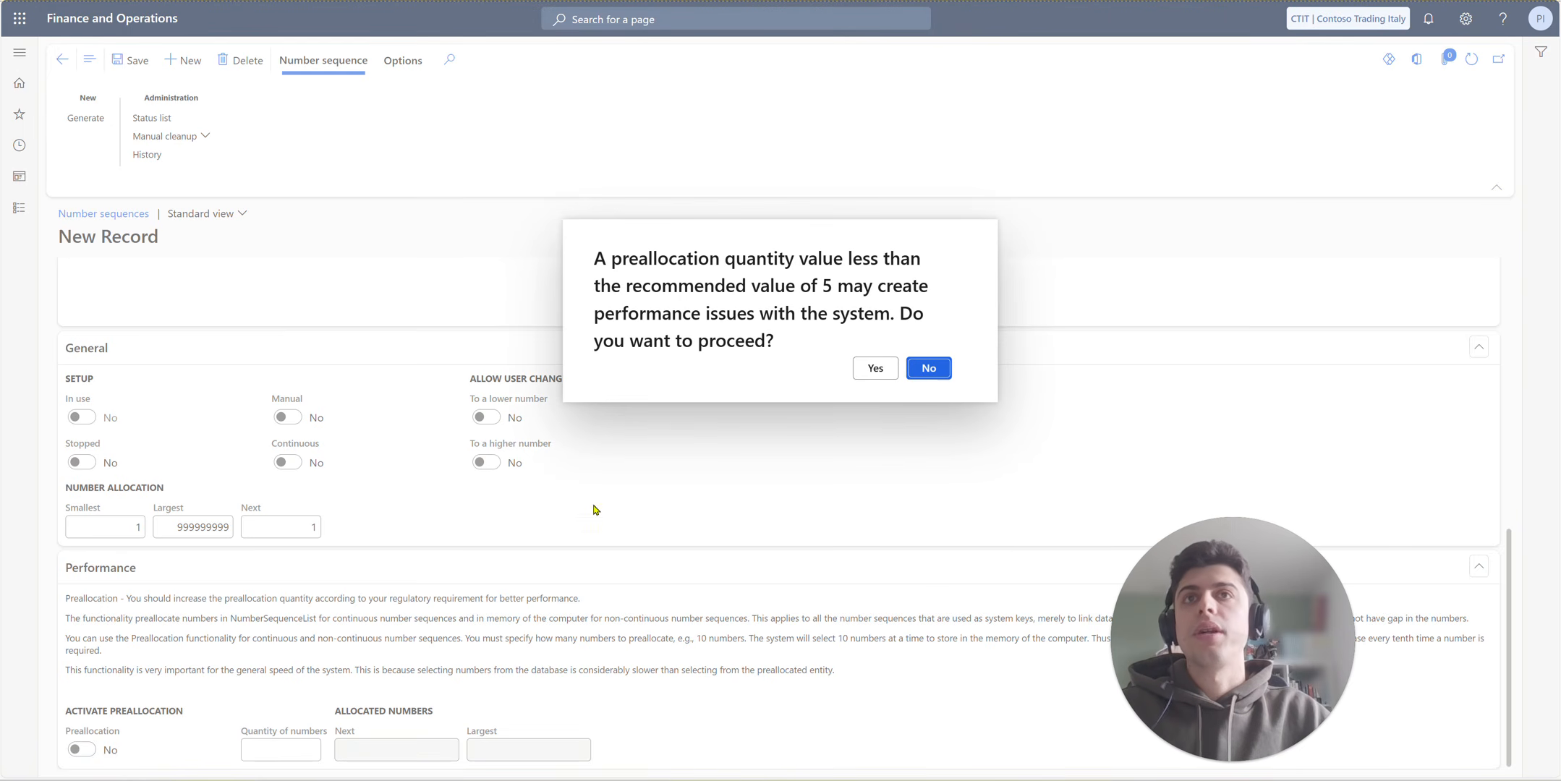
pyautogui.click(929, 368)
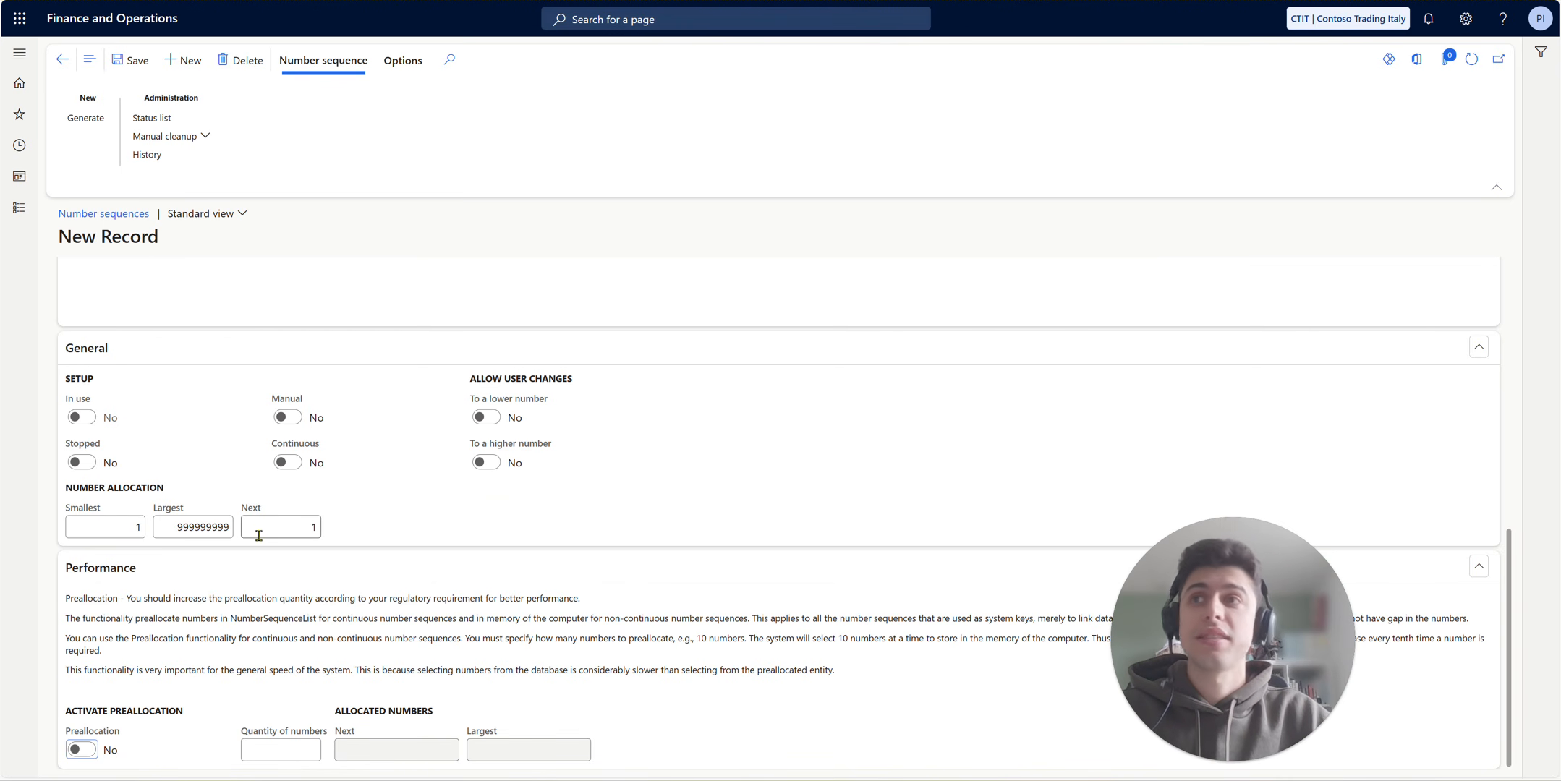
# - Set the largest number in the number allocation to 999999 and save the number sequence
pyautogui.click(204, 526)
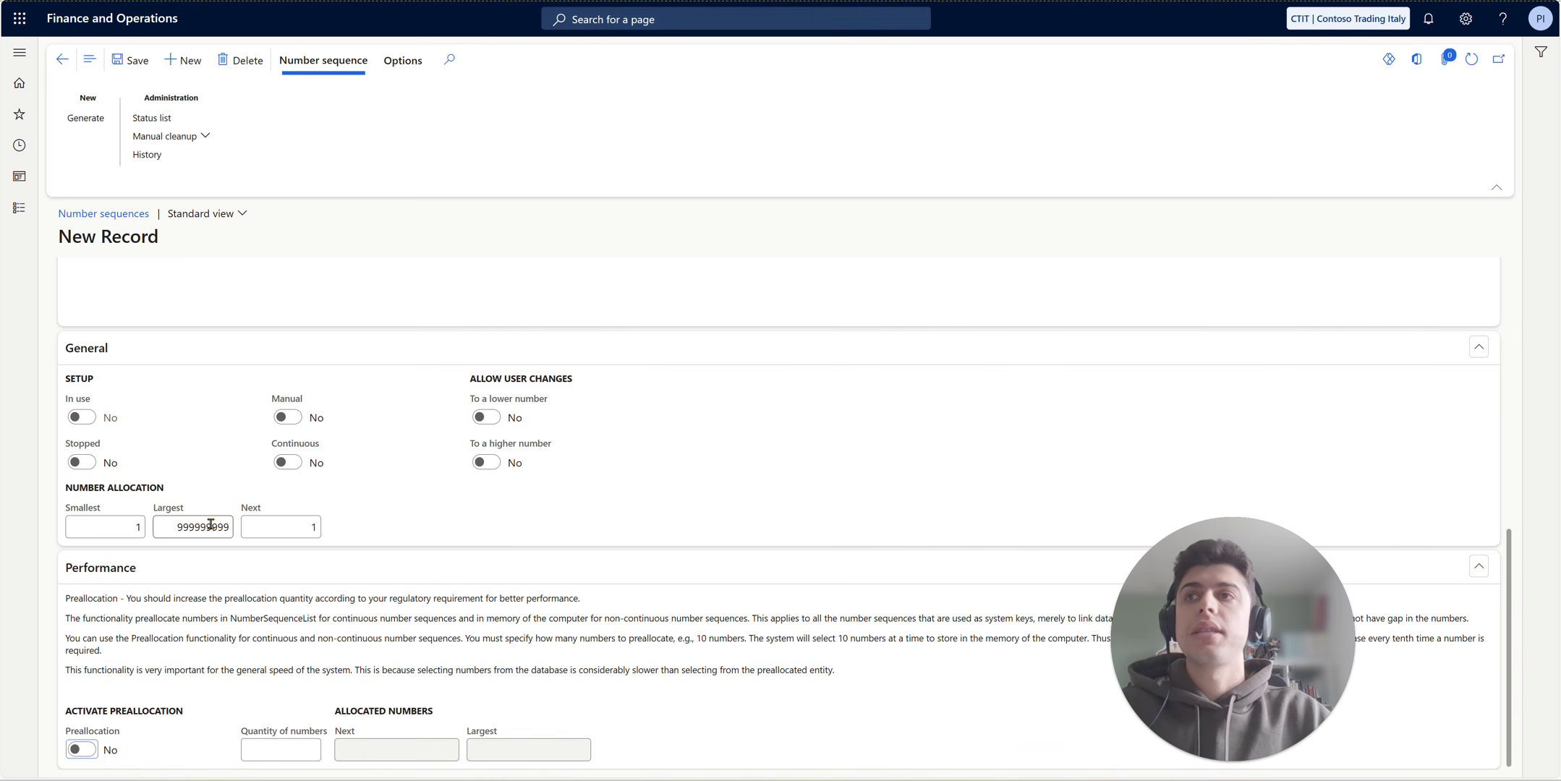
pyautogui.moveTo(211, 527); pyautogui.dragTo(240, 533)
pyautogui.press('BackSpace')
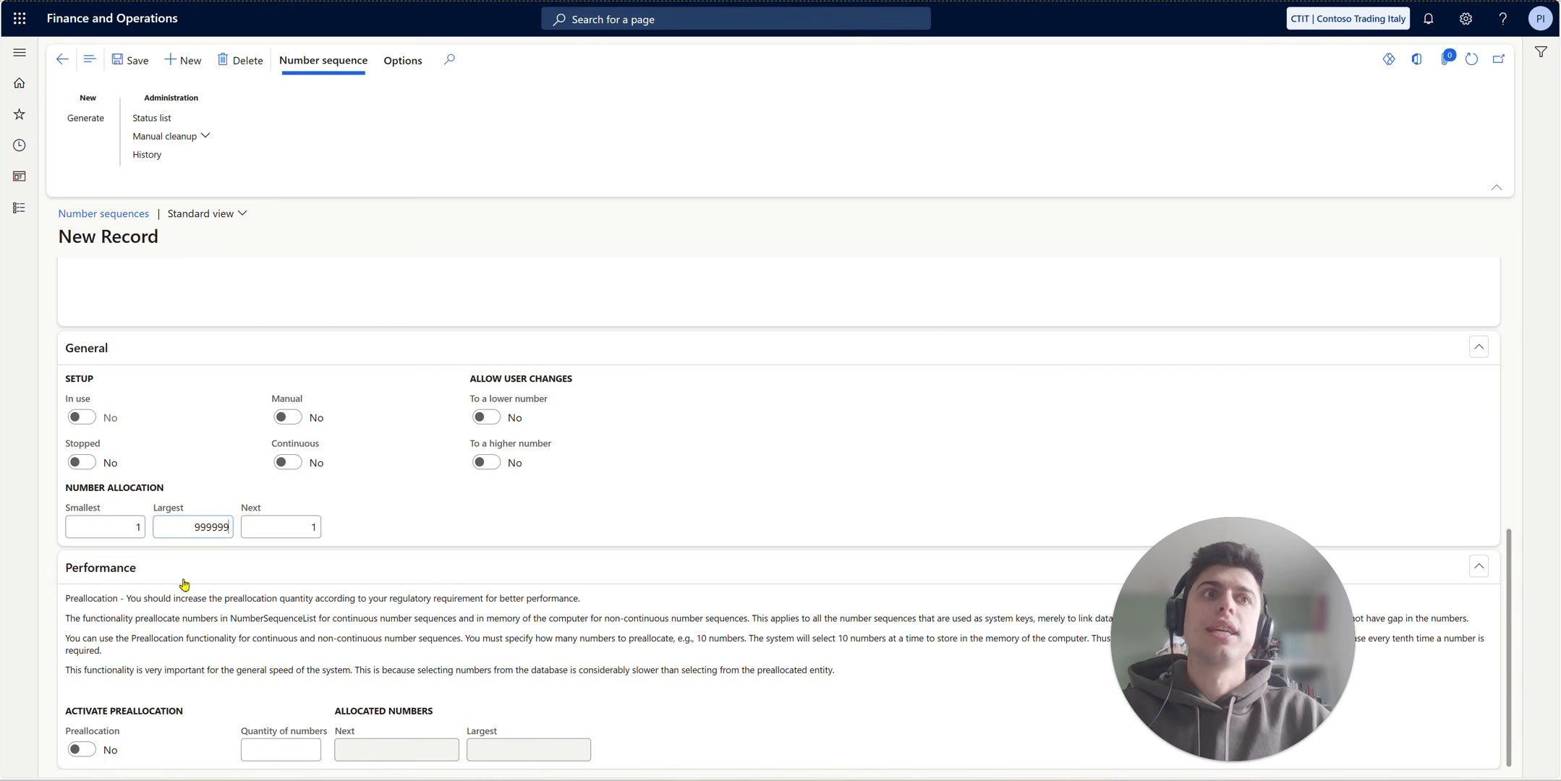
pyautogui.scroll(4, 300, 441)
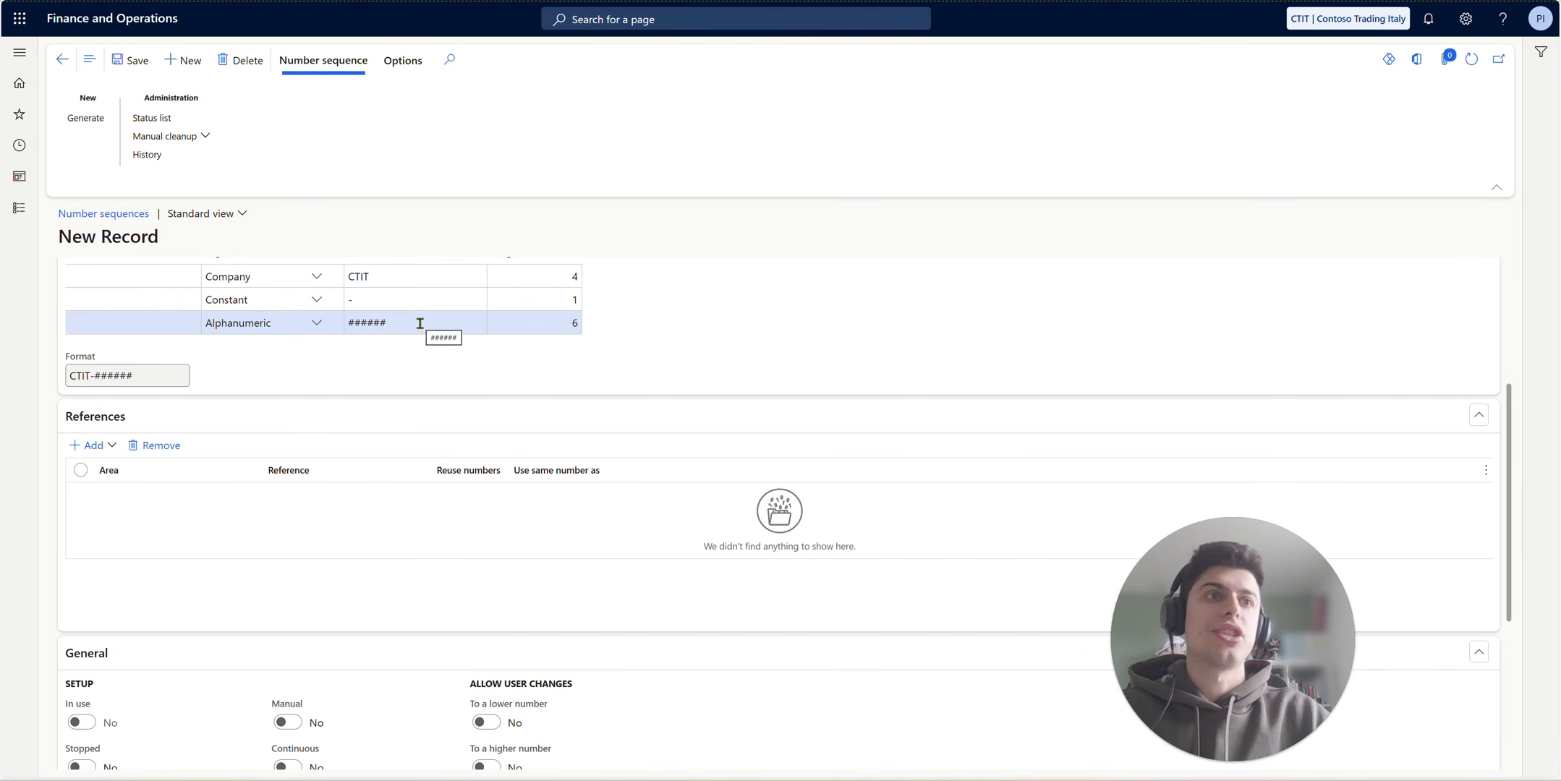
pyautogui.scroll(-4, 420, 322)
pyautogui.moveTo(211, 526); pyautogui.dragTo(229, 529)
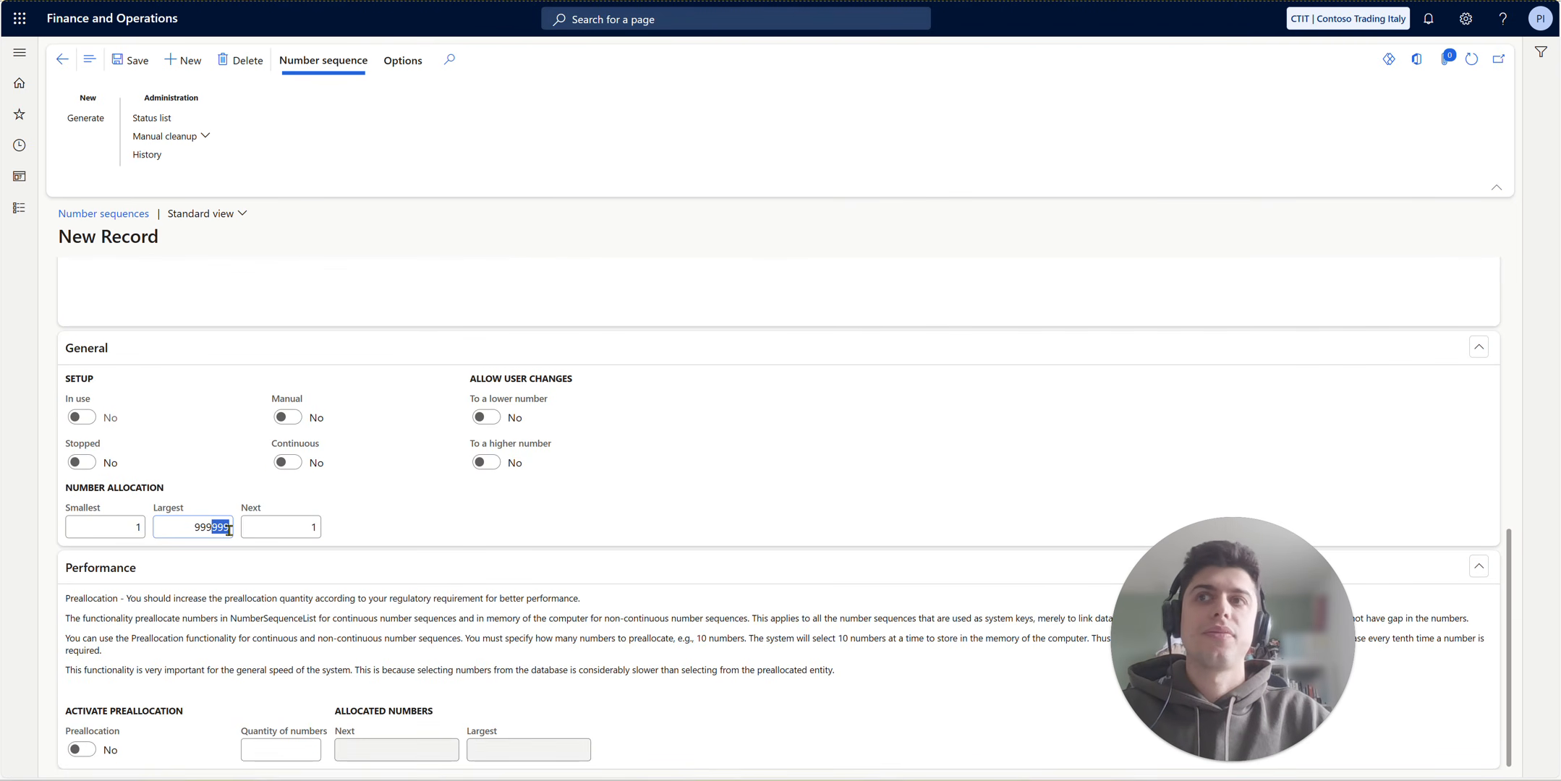
pyautogui.click(258, 528)
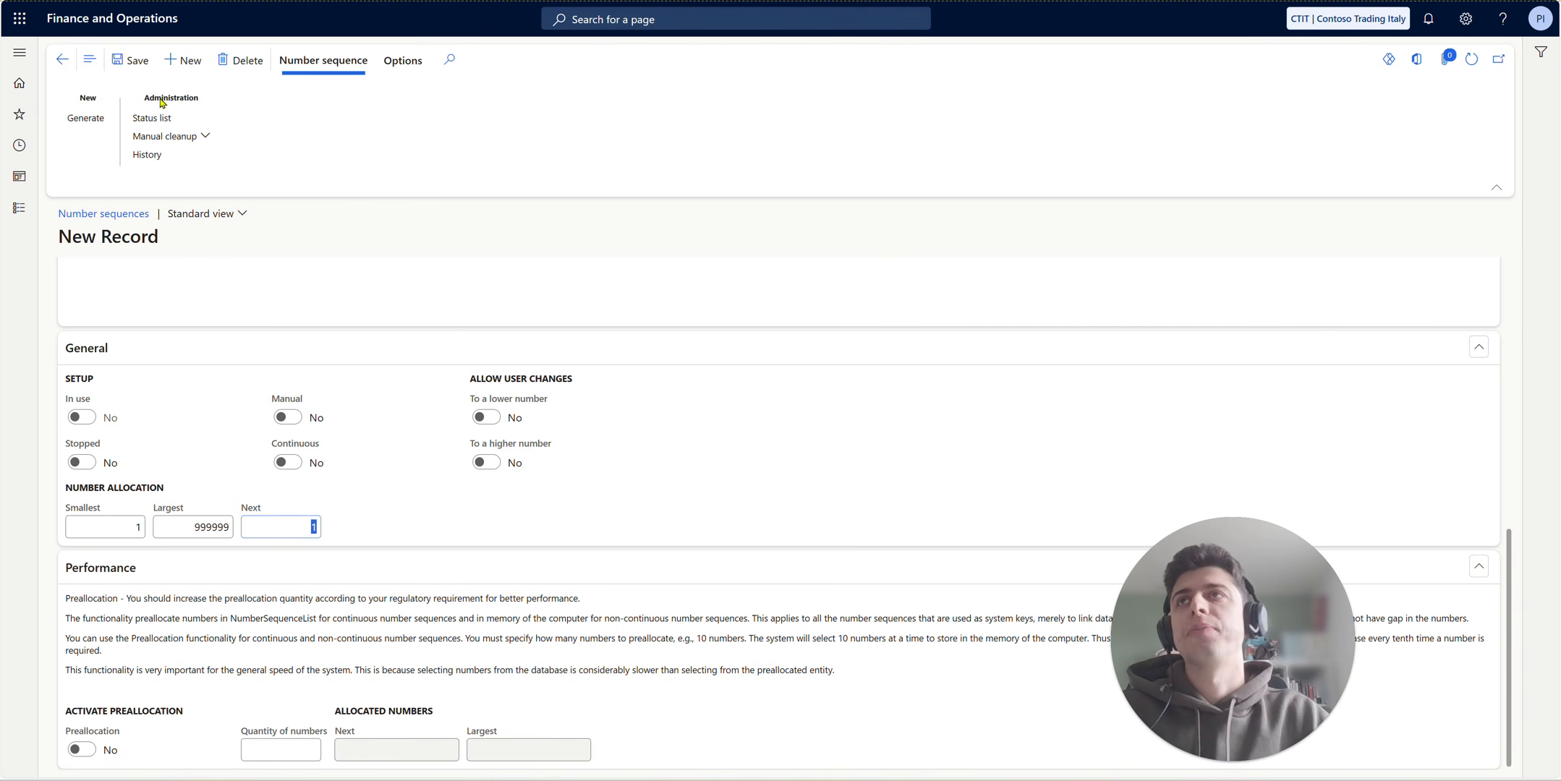
pyautogui.click(132, 59)
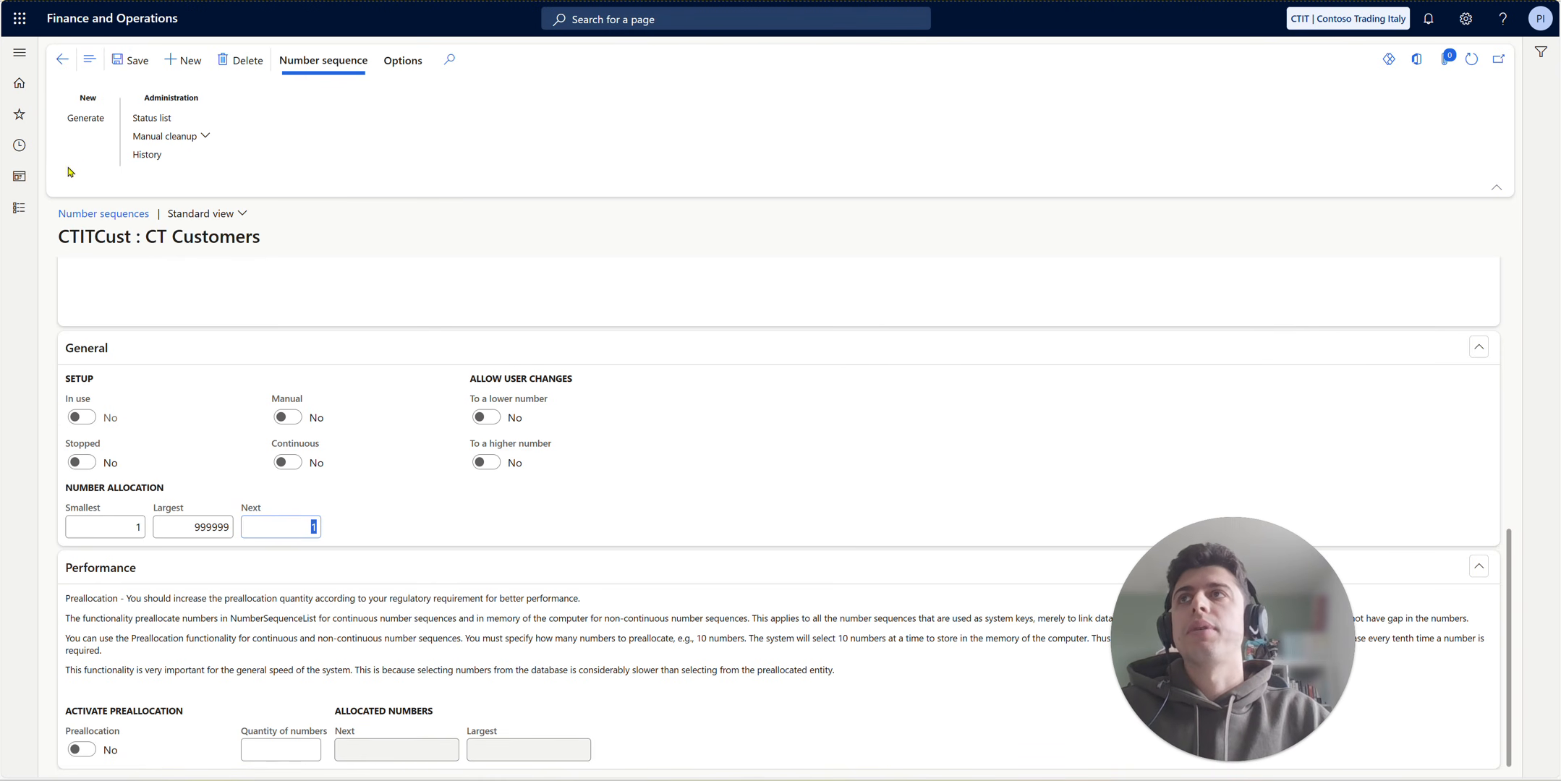
# - Open the number sequence settings in the Accounts receivable parameters
pyautogui.click(19, 205)
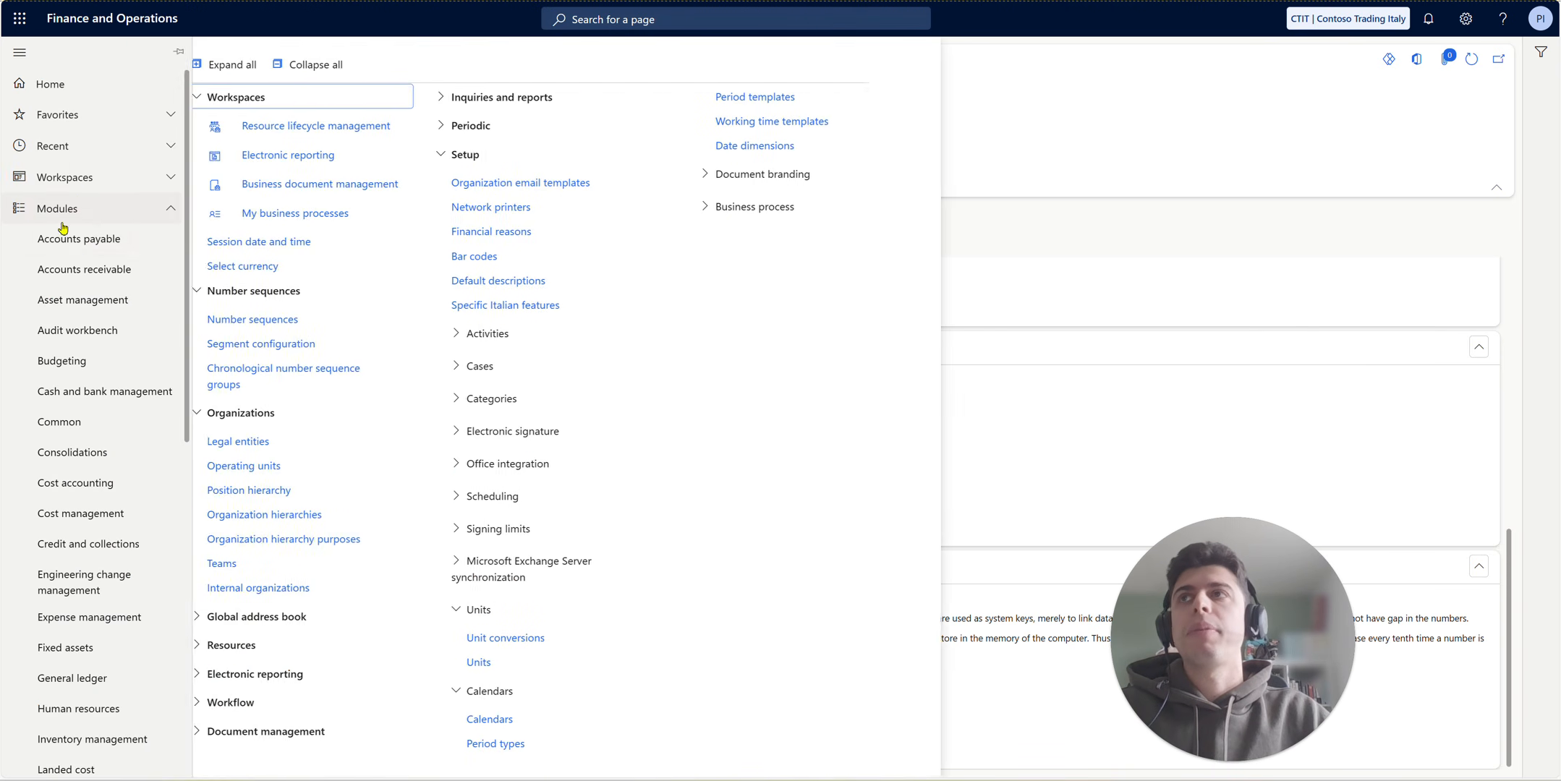
pyautogui.click(176, 280)
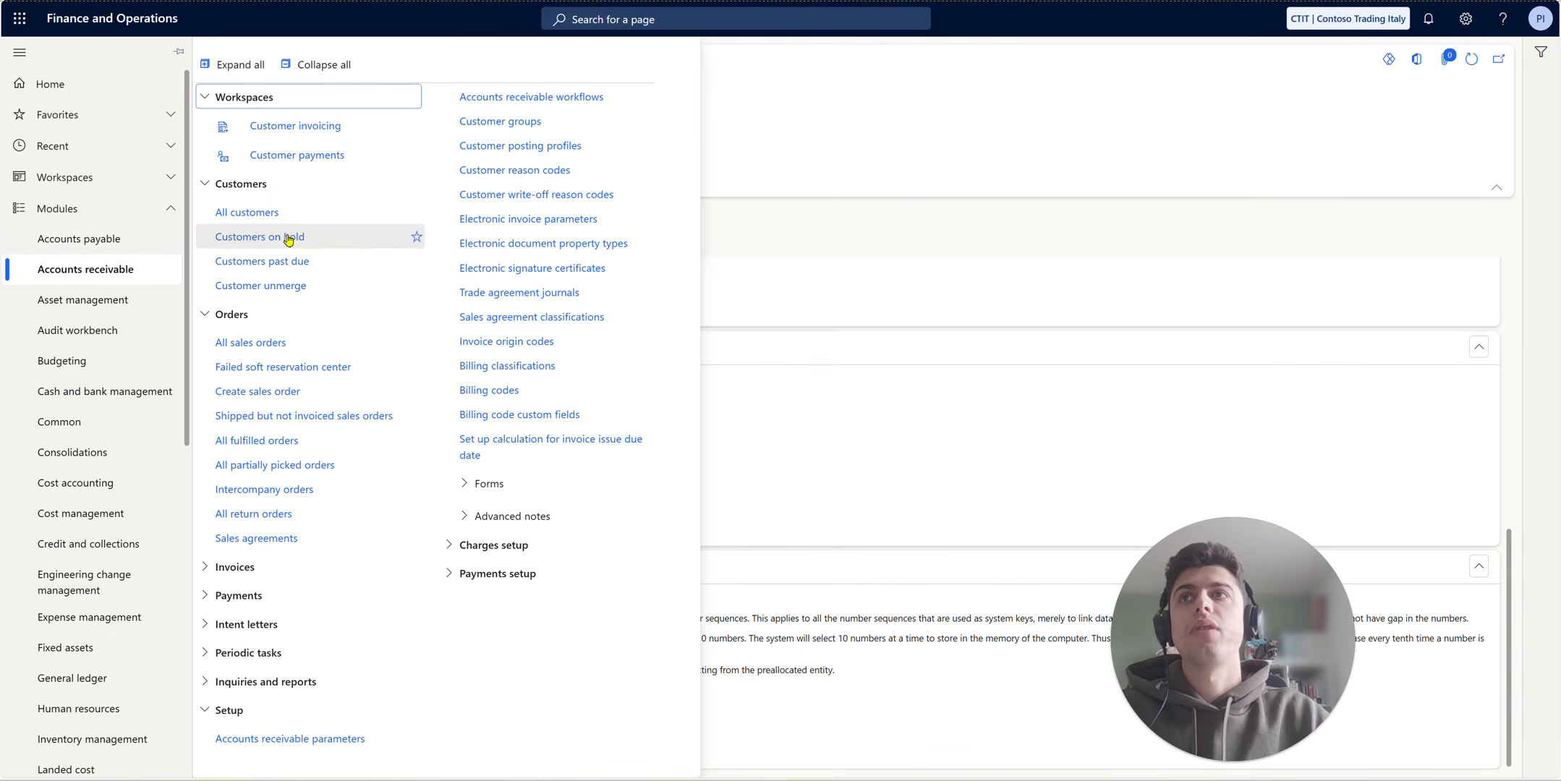
pyautogui.click(303, 740)
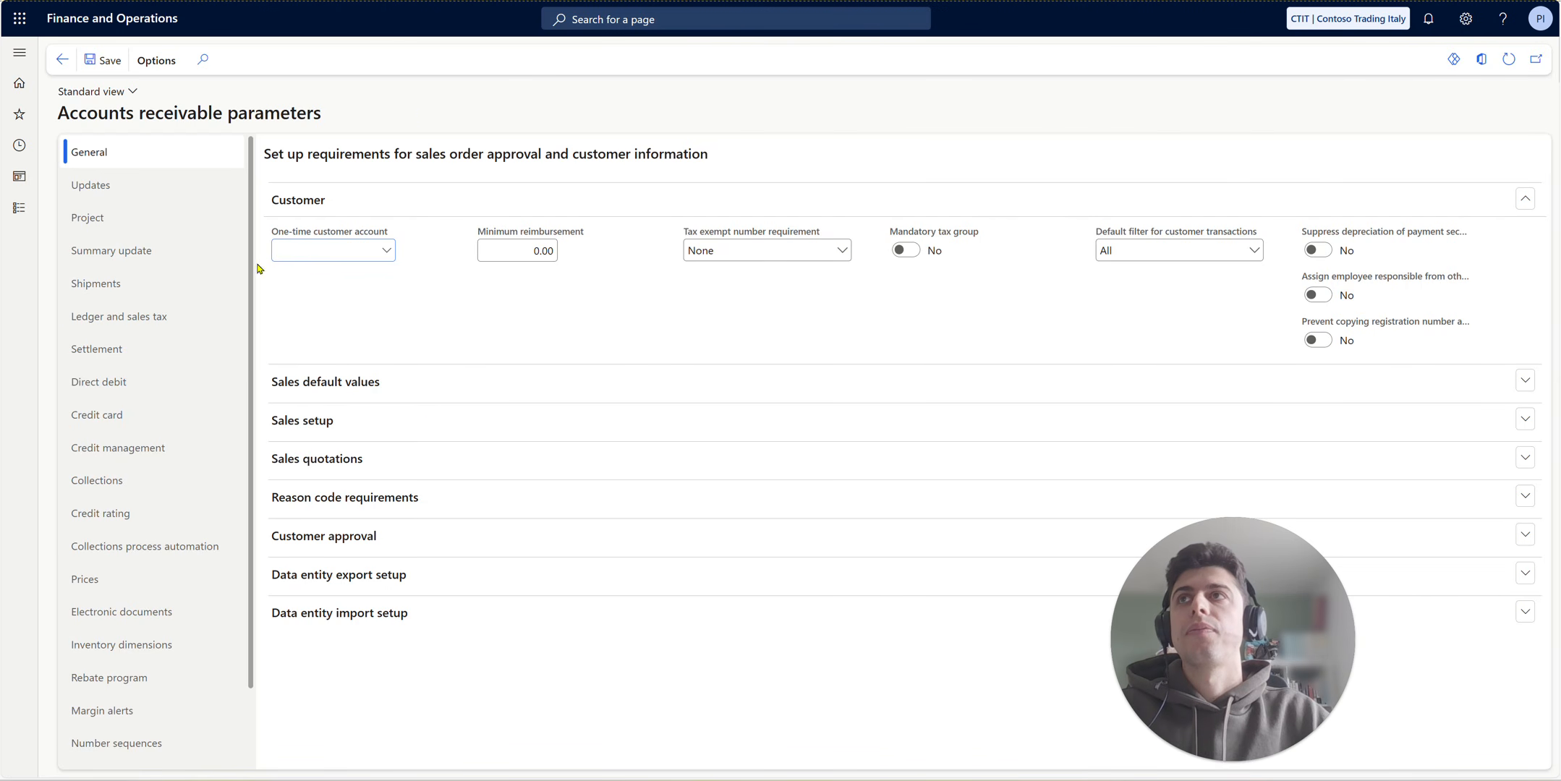
pyautogui.scroll(-2, 163, 651)
pyautogui.click(160, 653)
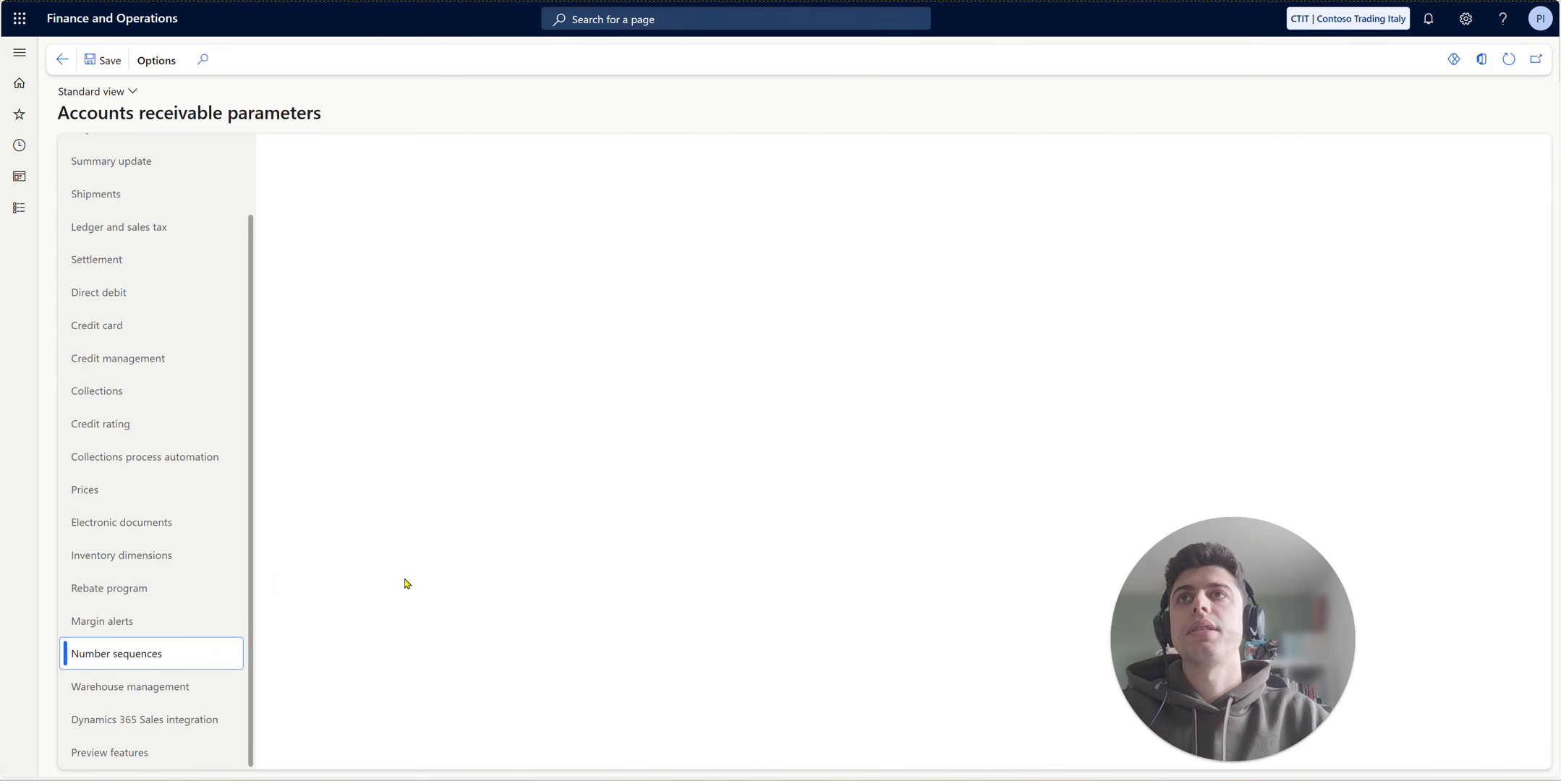
# - Assign the number sequence code CTITCust to the Customer account reference
pyautogui.click(568, 241)
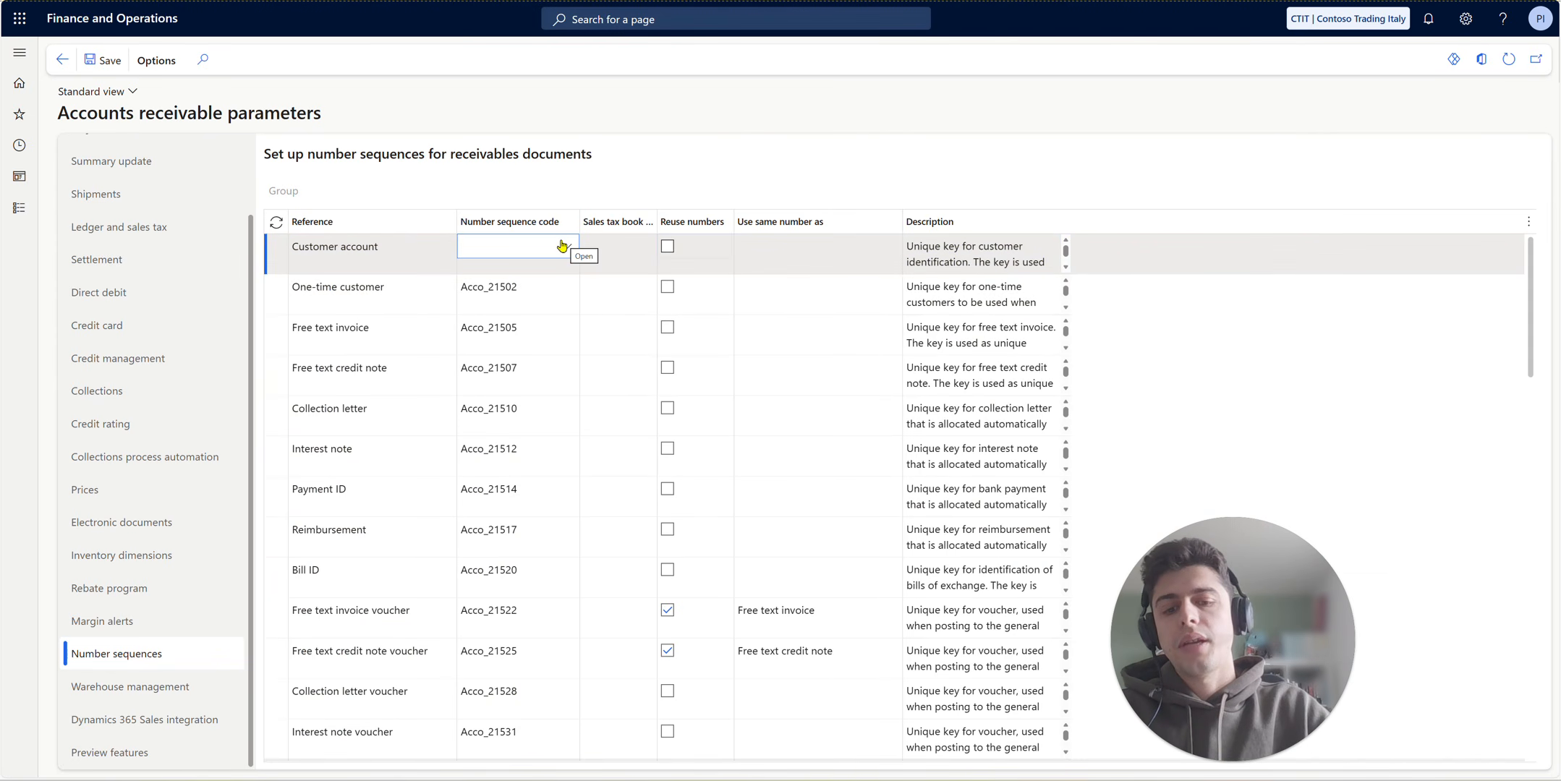
pyautogui.write('ctit')
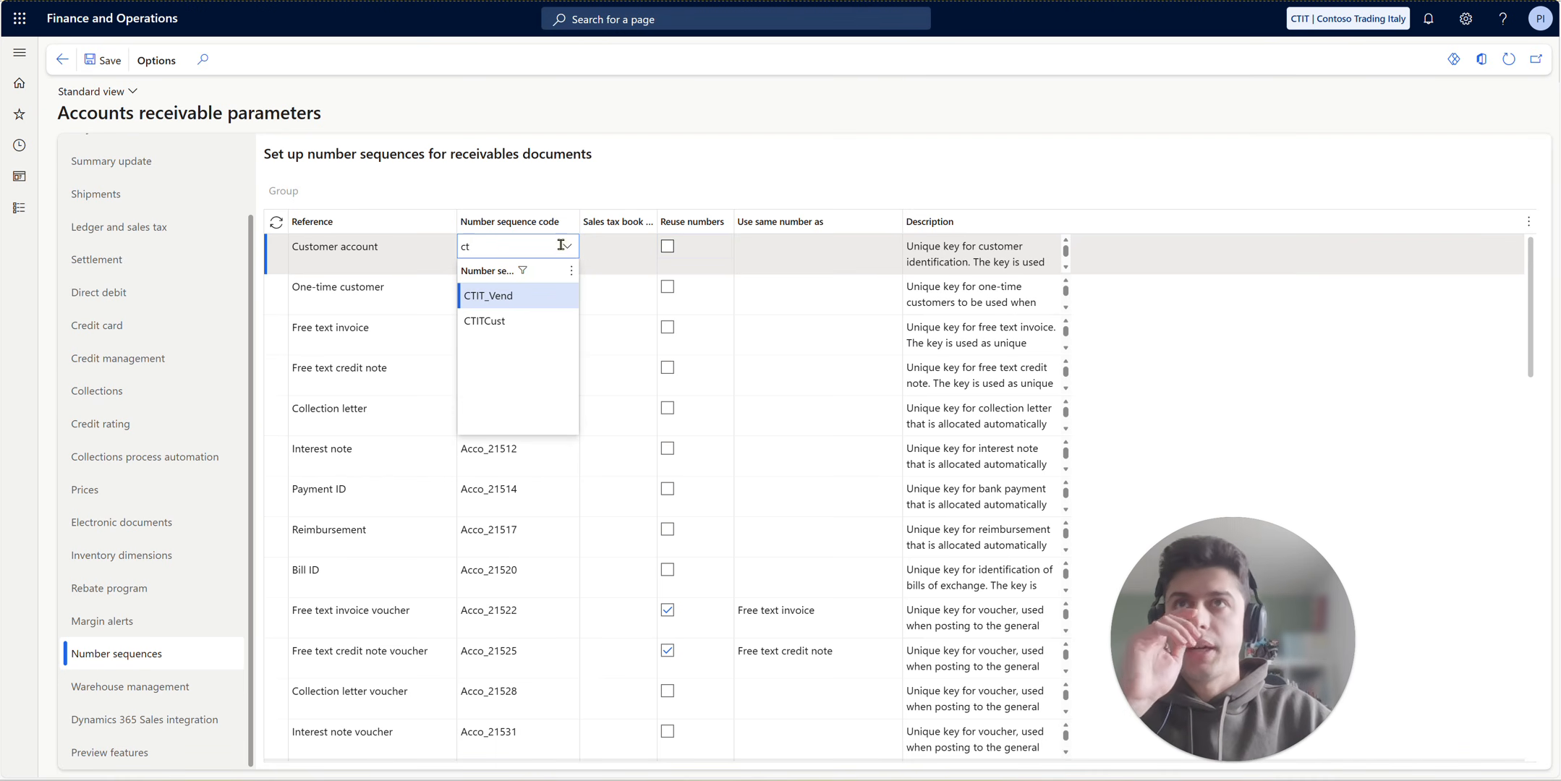
pyautogui.click(521, 321)
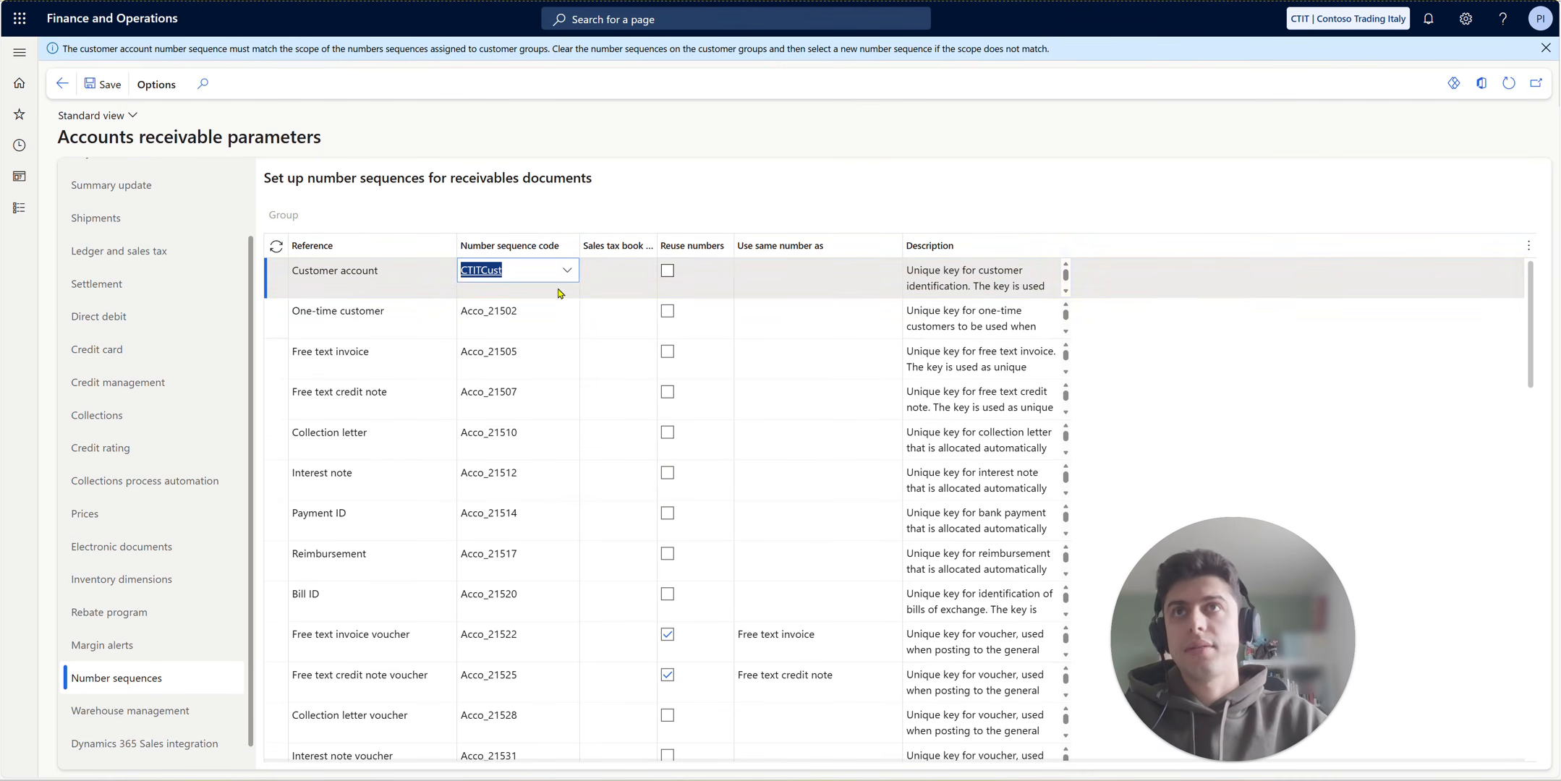
# - Start a new customer from the list of all customers, named "test AP cust 1 Italy", without using the suggested existing party match
pyautogui.click(18, 208)
pyautogui.click(275, 210)
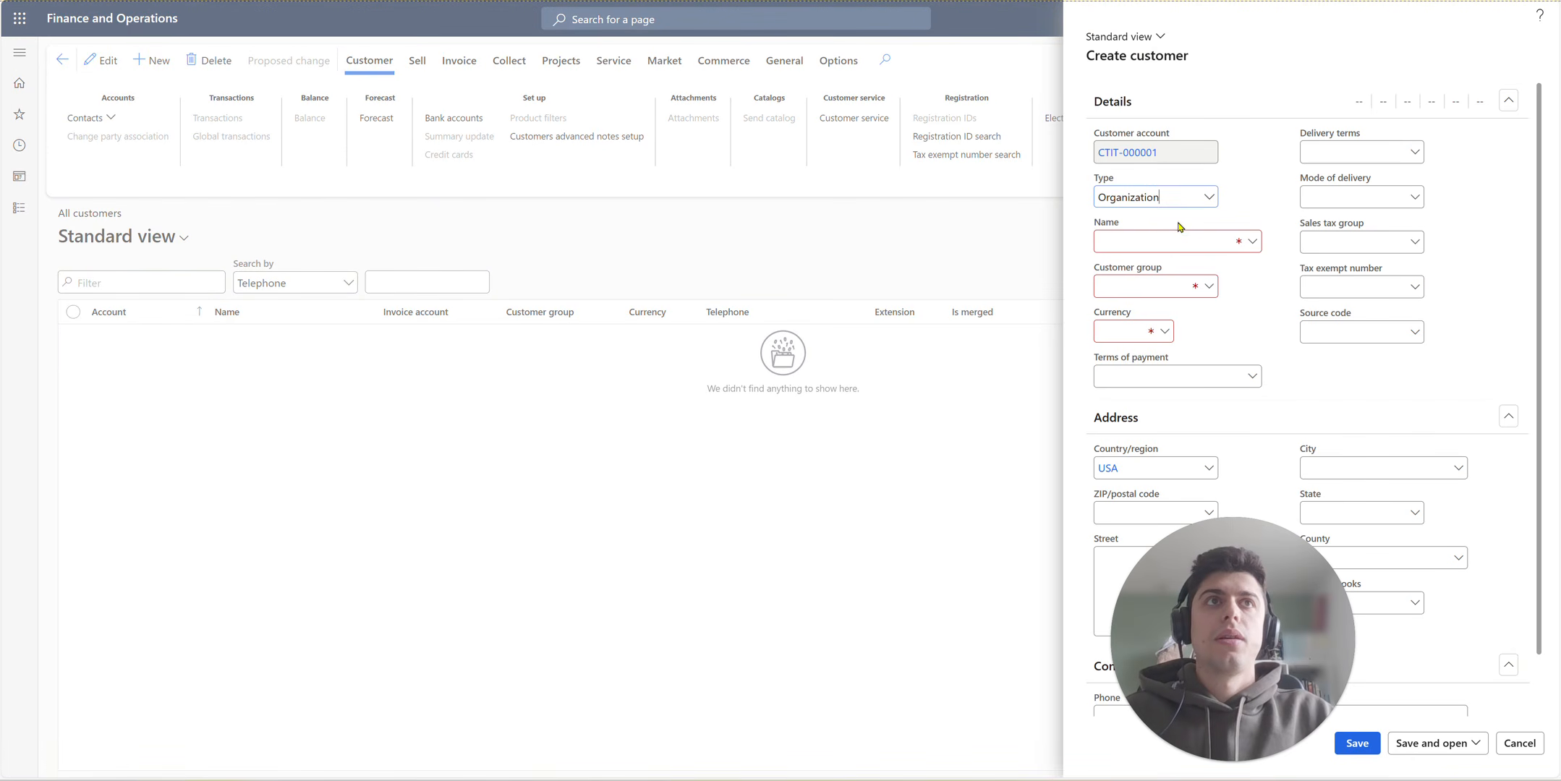
pyautogui.click(1195, 236)
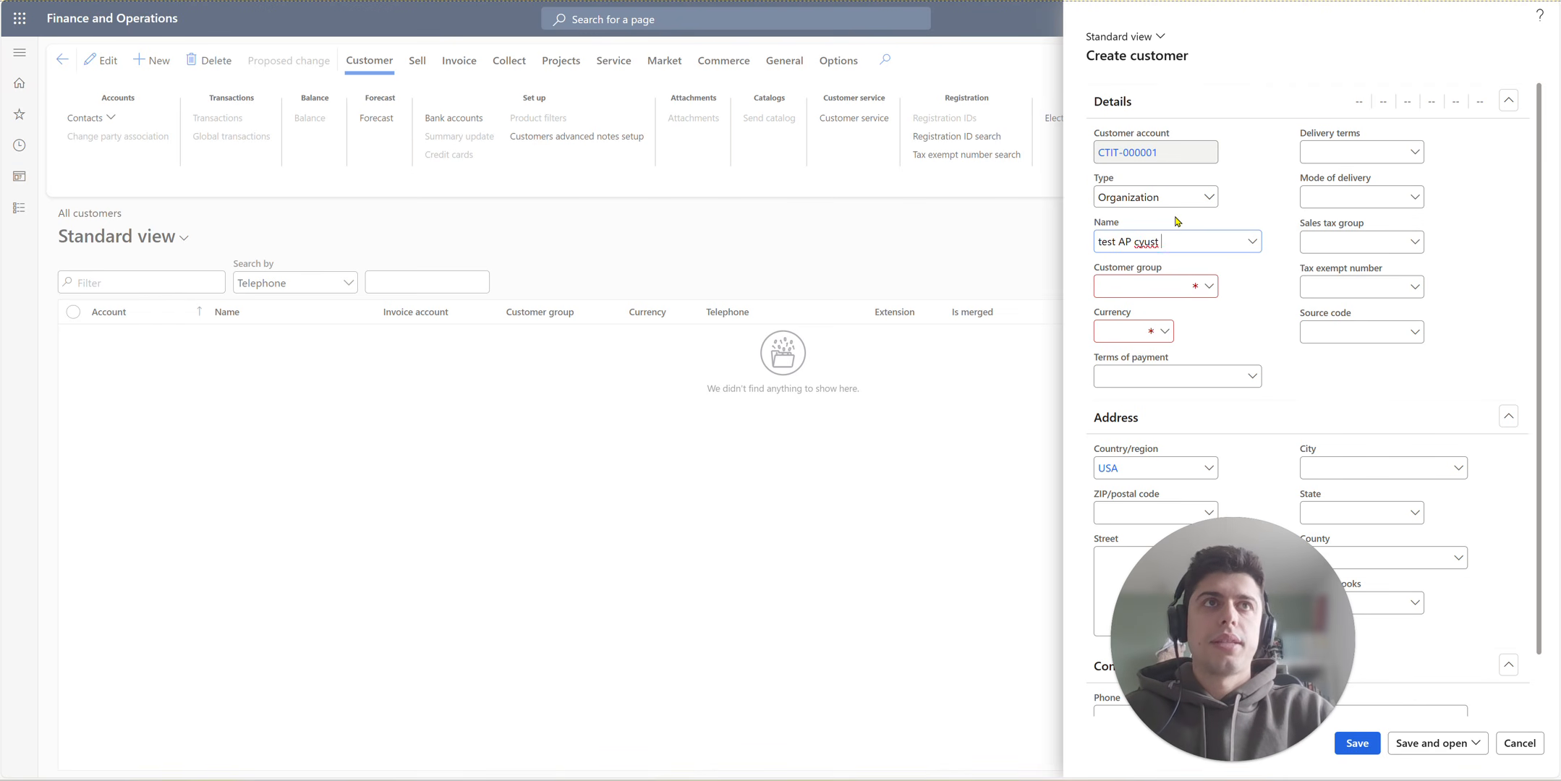
pyautogui.write('test AP cu')
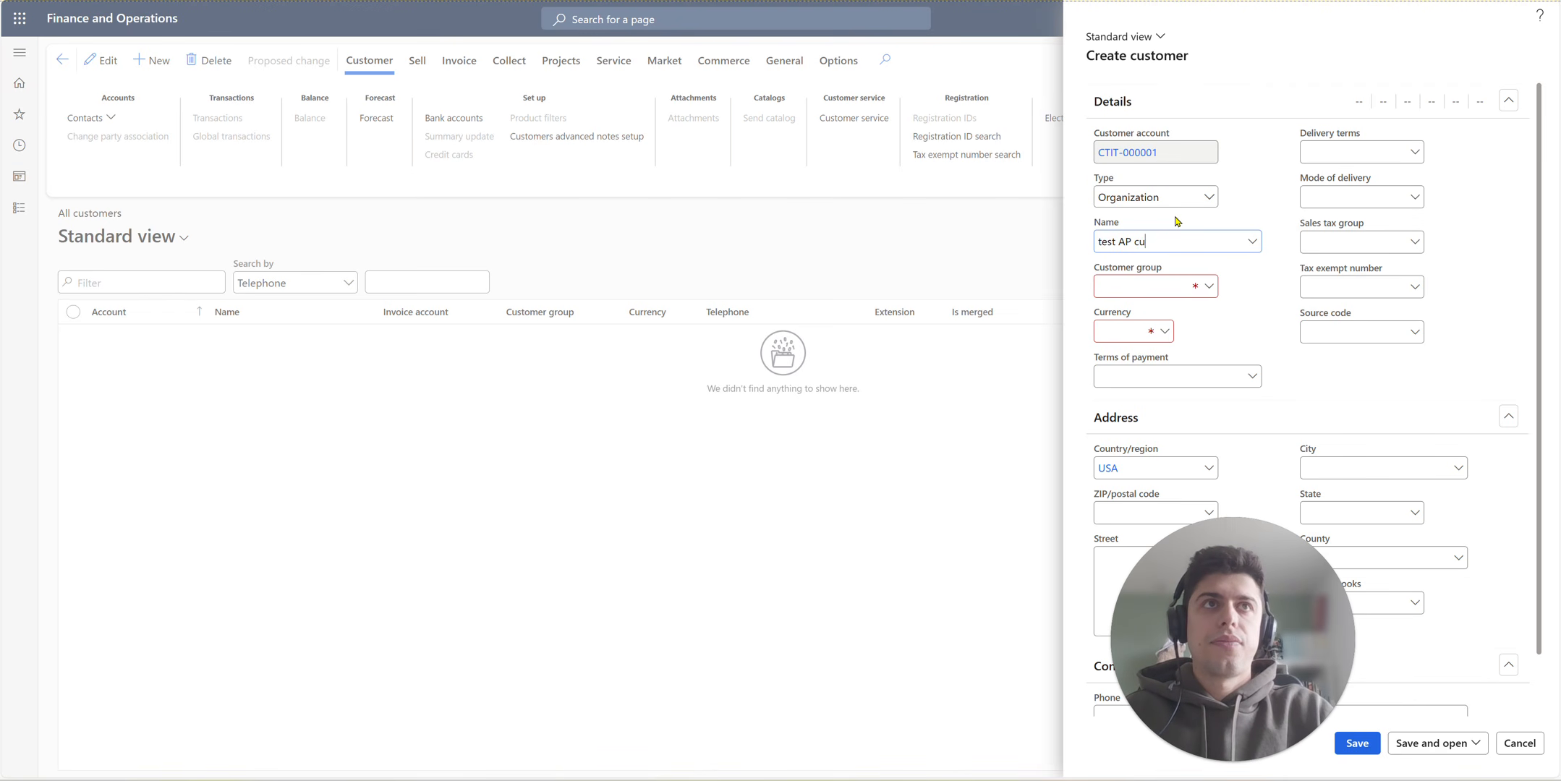
pyautogui.write('st ')
pyautogui.write('1 ITA')
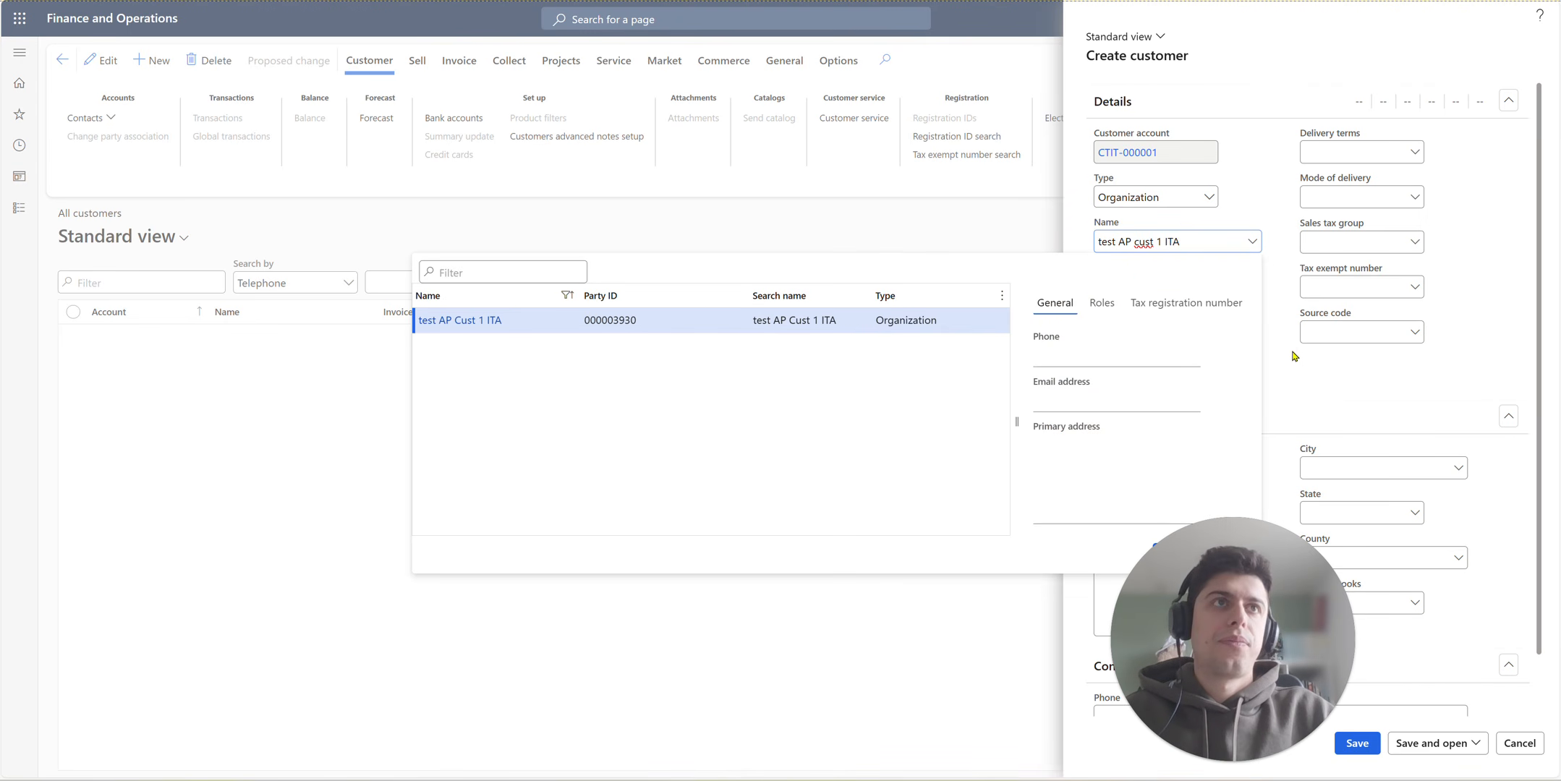
pyautogui.click(1294, 356)
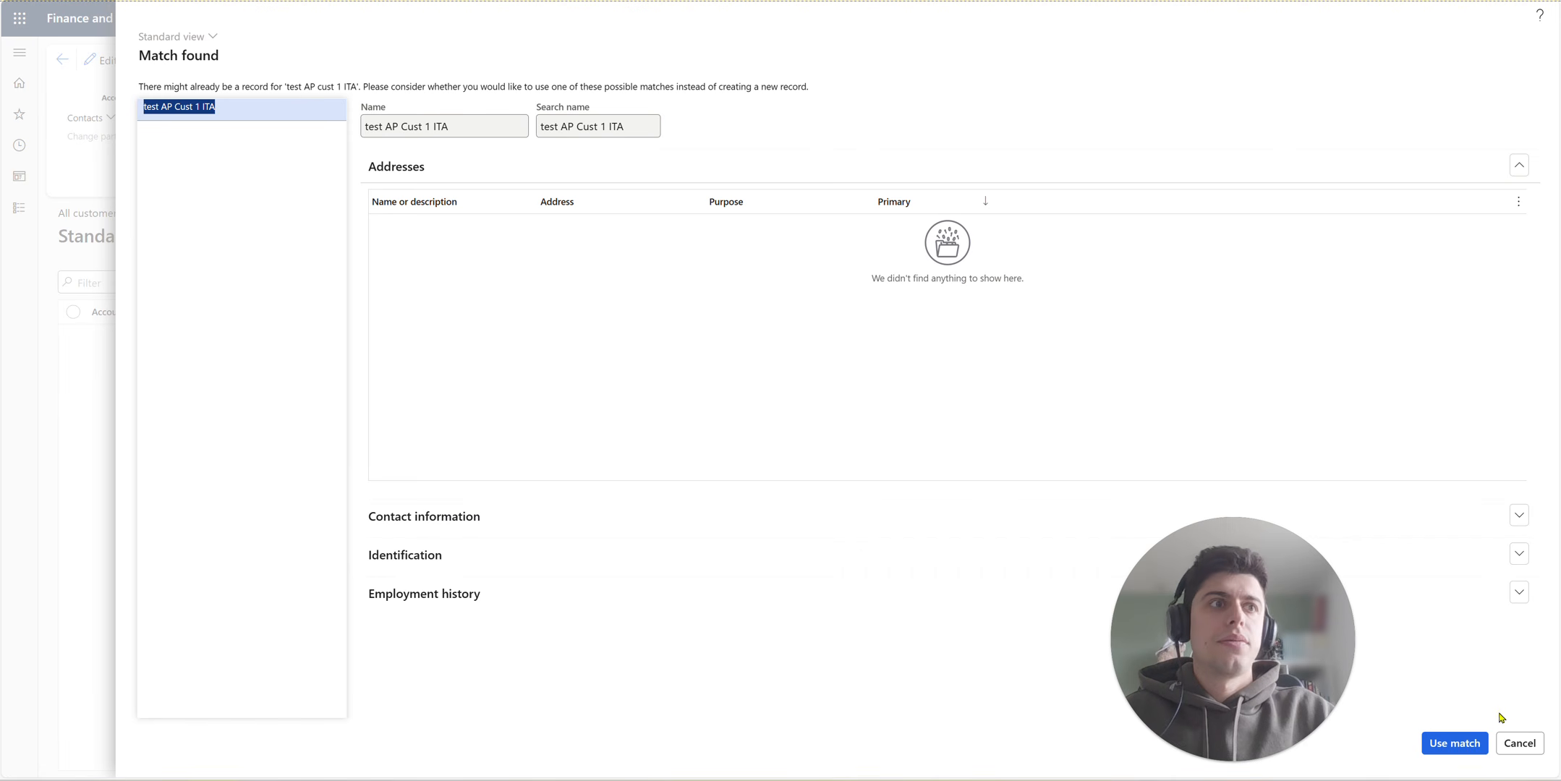
pyautogui.click(1520, 746)
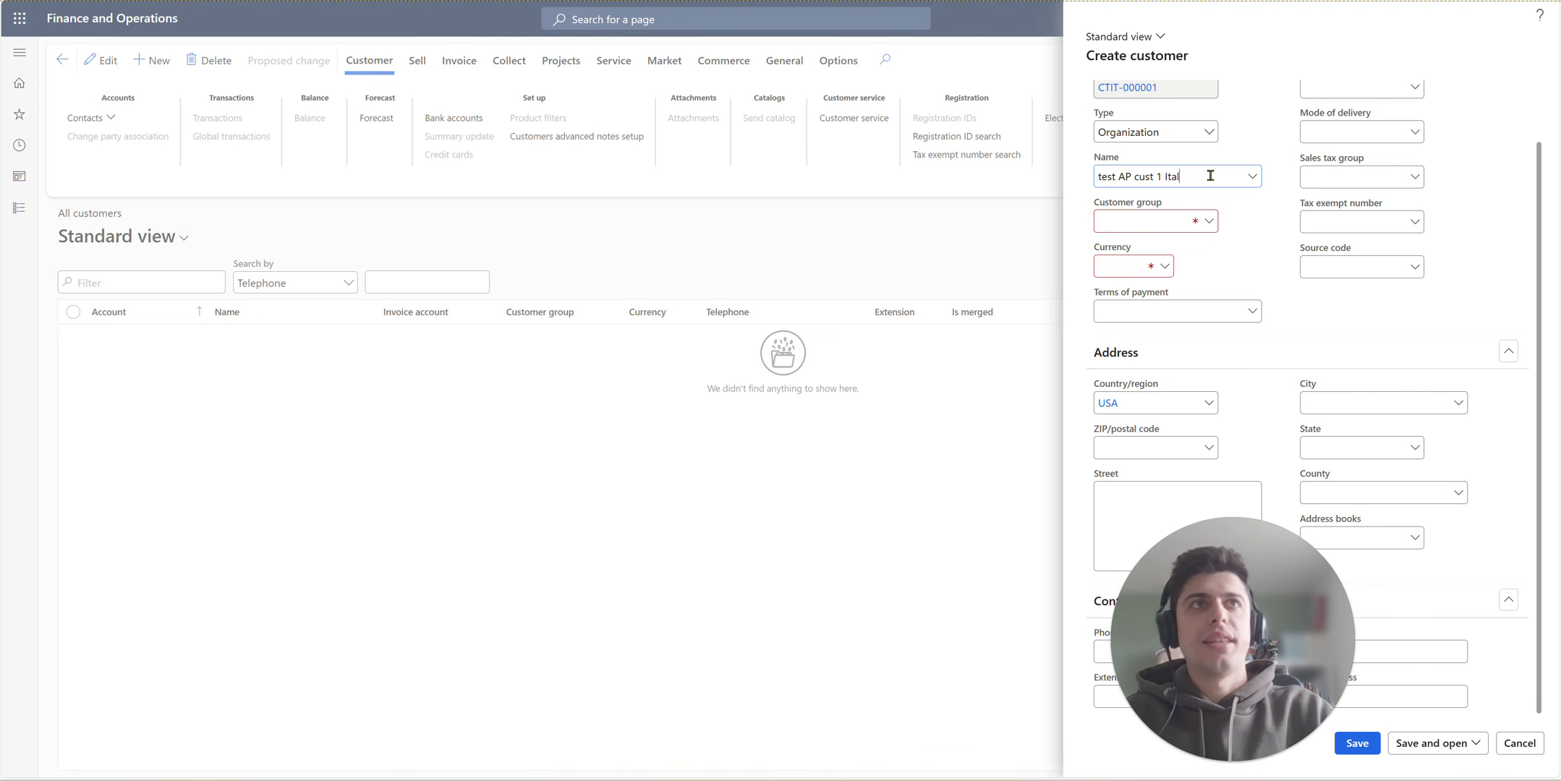
# - Set the customer group to test with currency EUR and save the new customer
pyautogui.click(1153, 217)
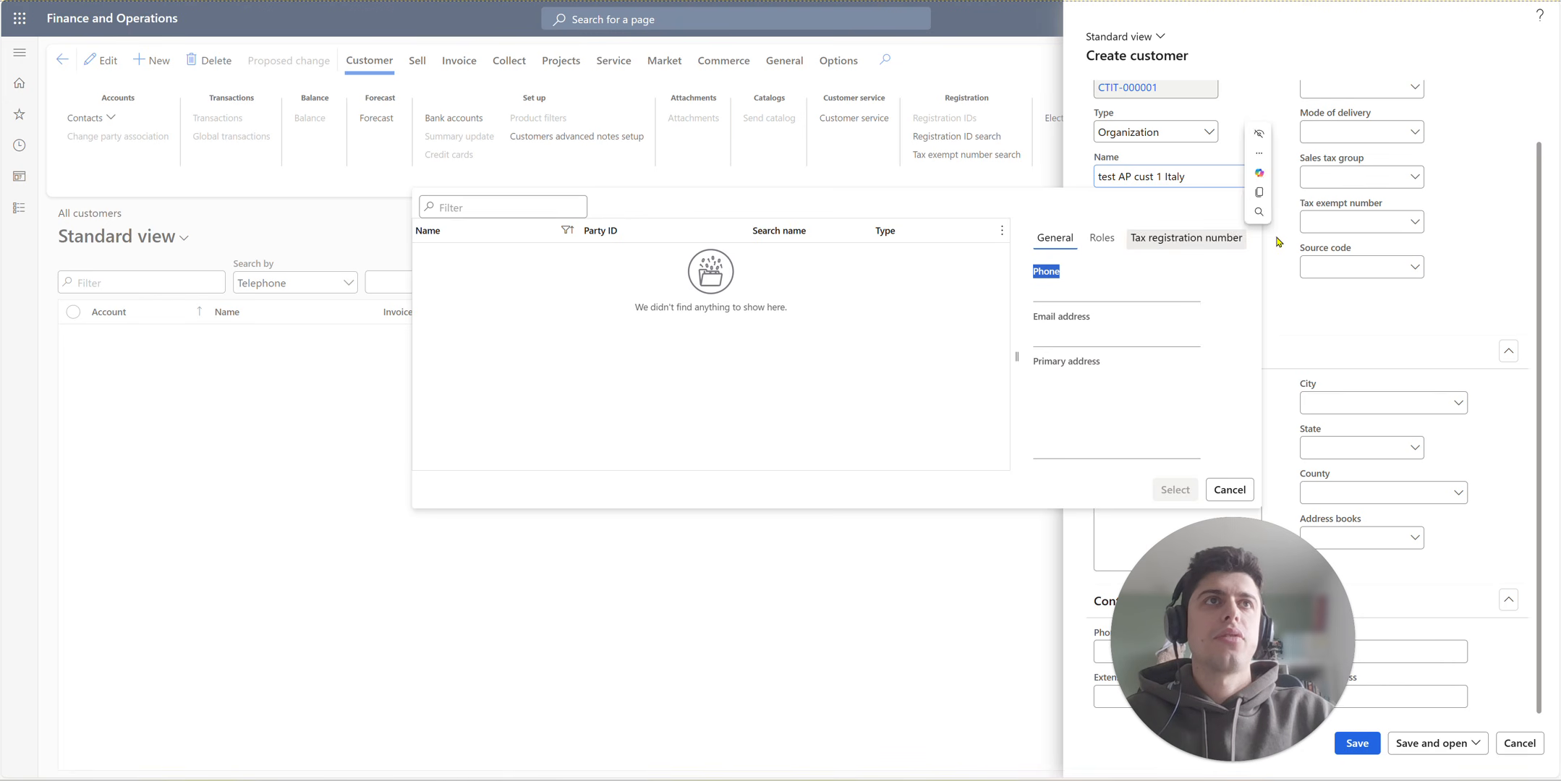
pyautogui.click(1213, 224)
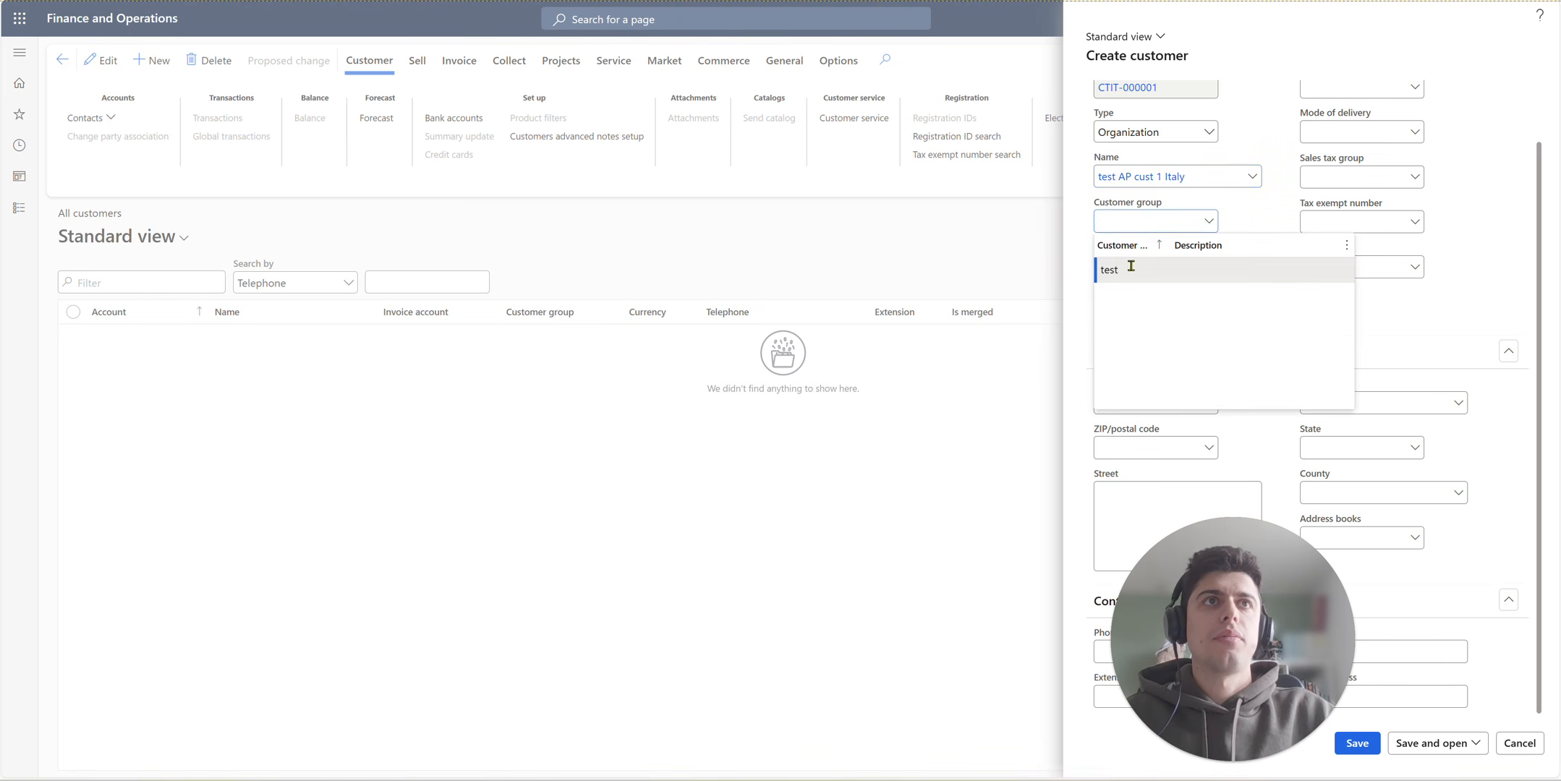
pyautogui.click(1134, 265)
pyautogui.click(1137, 265)
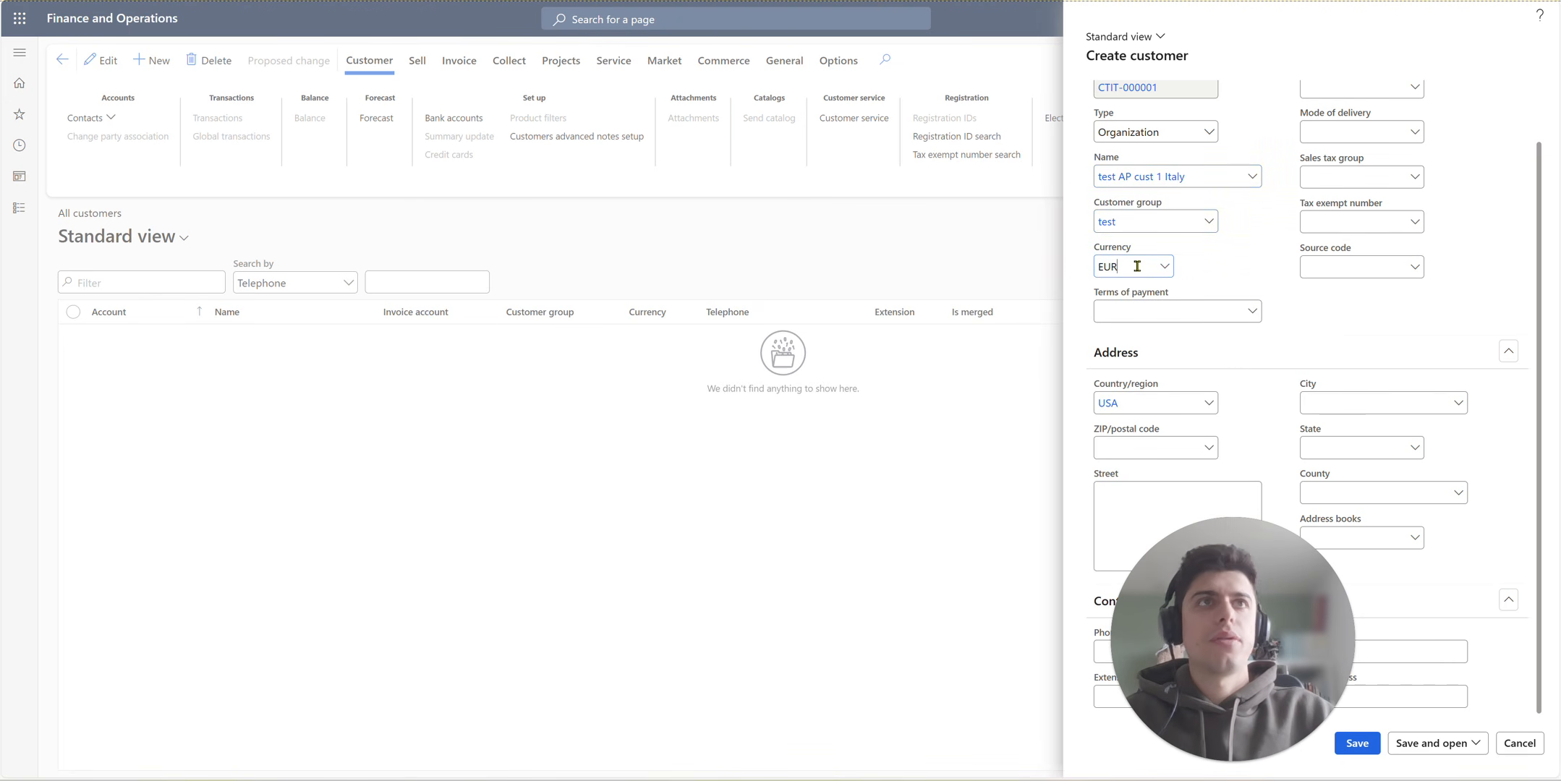
pyautogui.click(1361, 745)
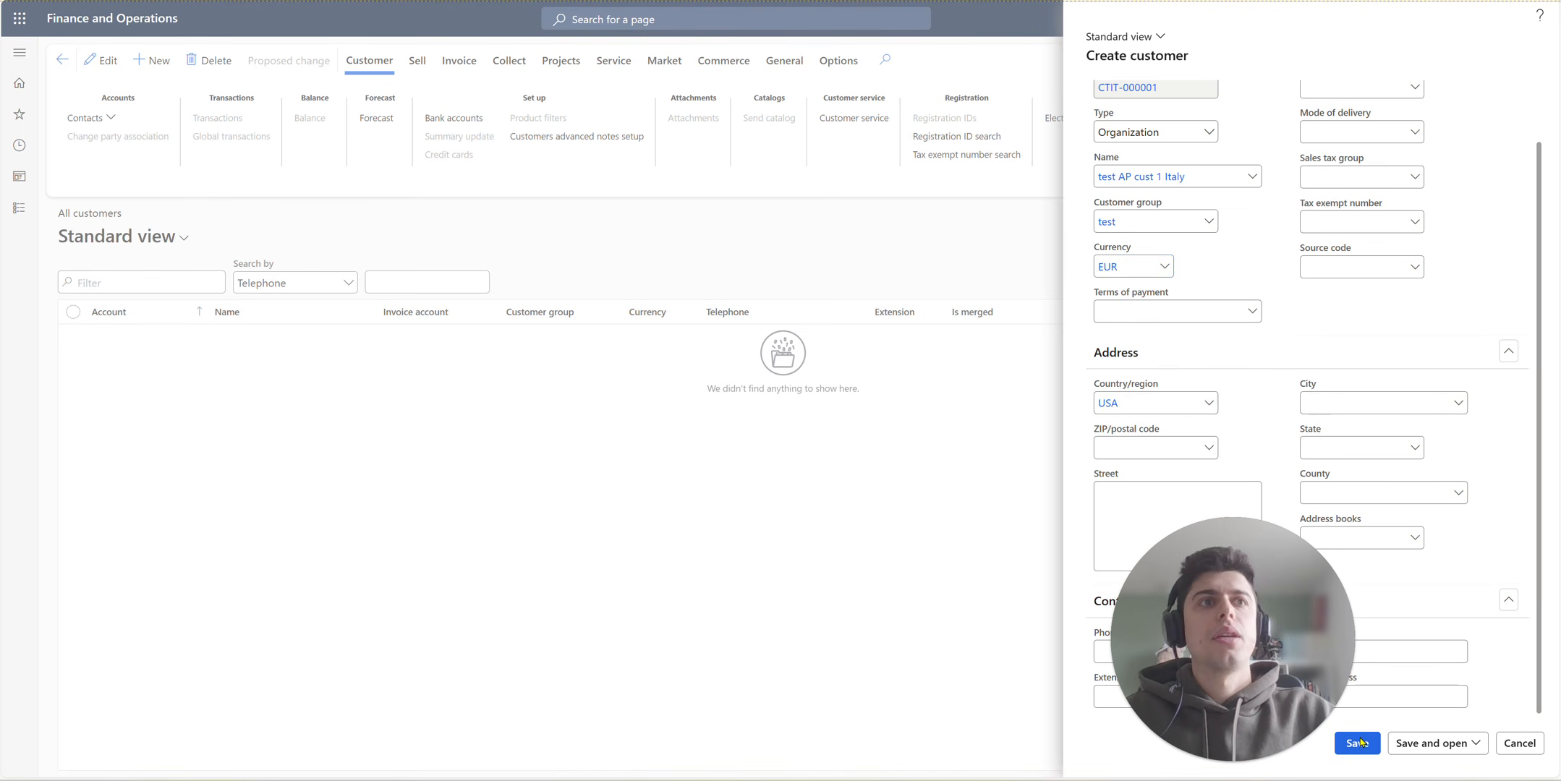
pyautogui.click(1359, 743)
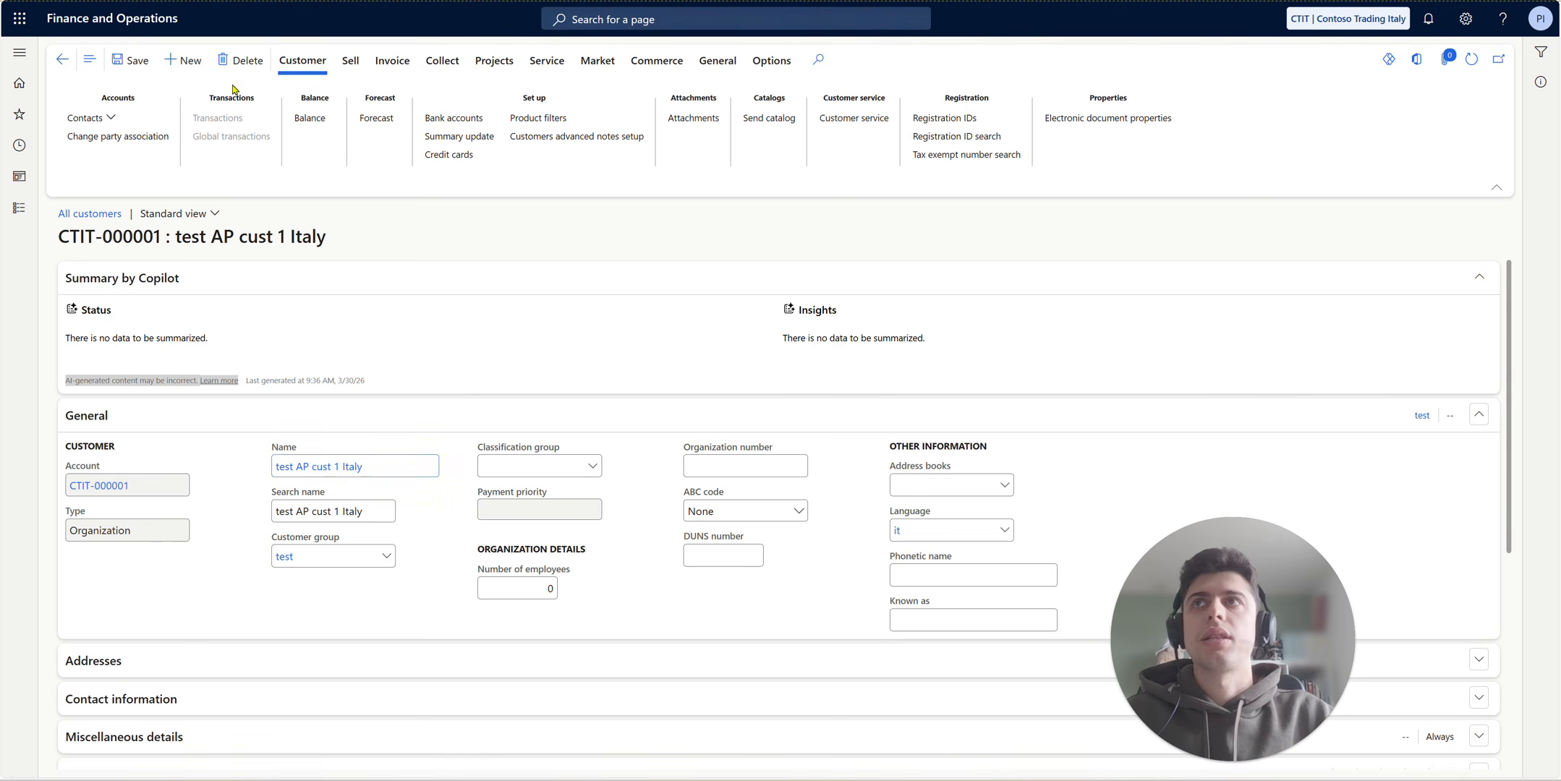
# - Open another new customer form to check the next customer account number, and cancel it
pyautogui.hotkey('alt', 'n')
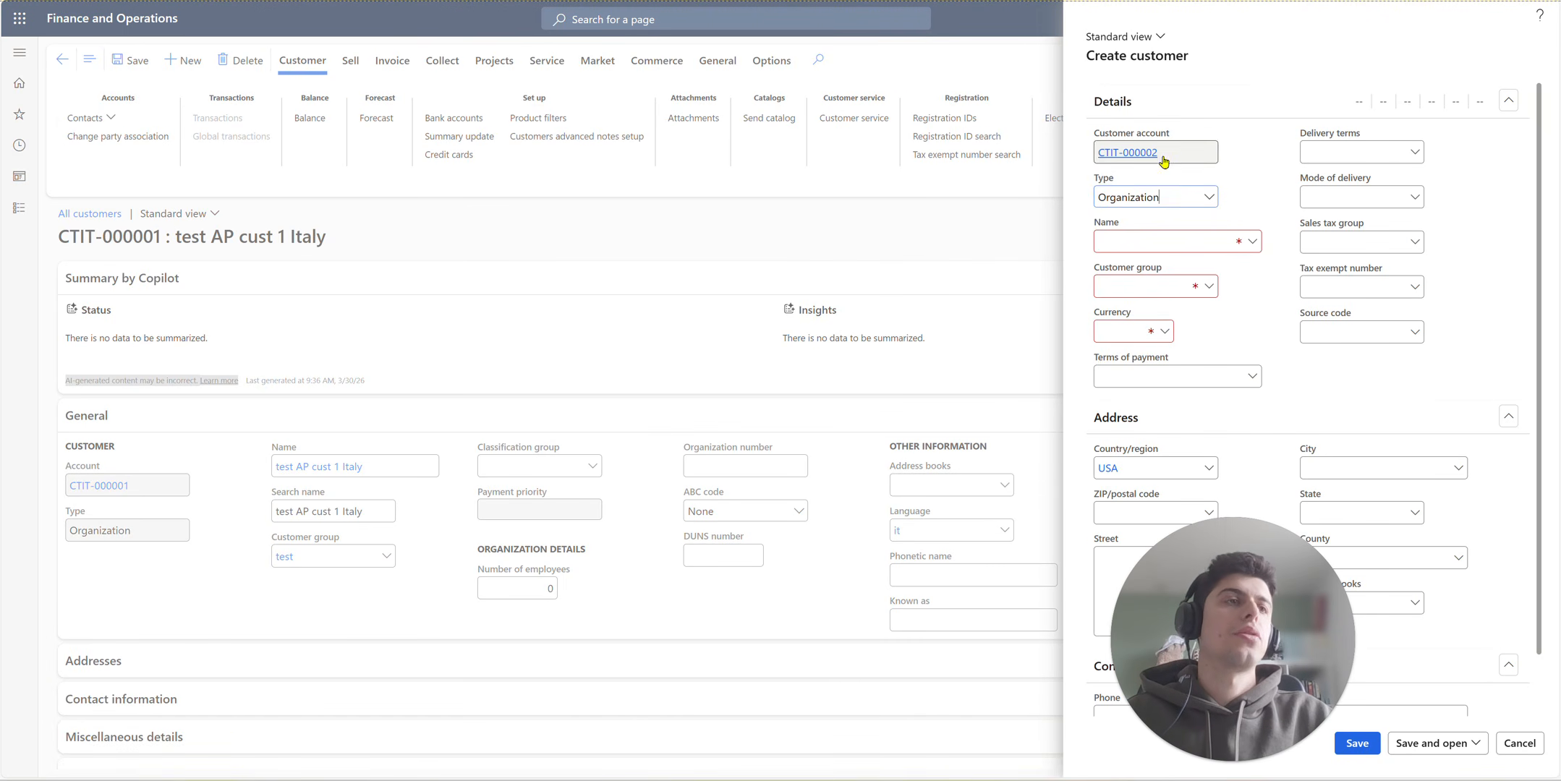
pyautogui.click(1518, 743)
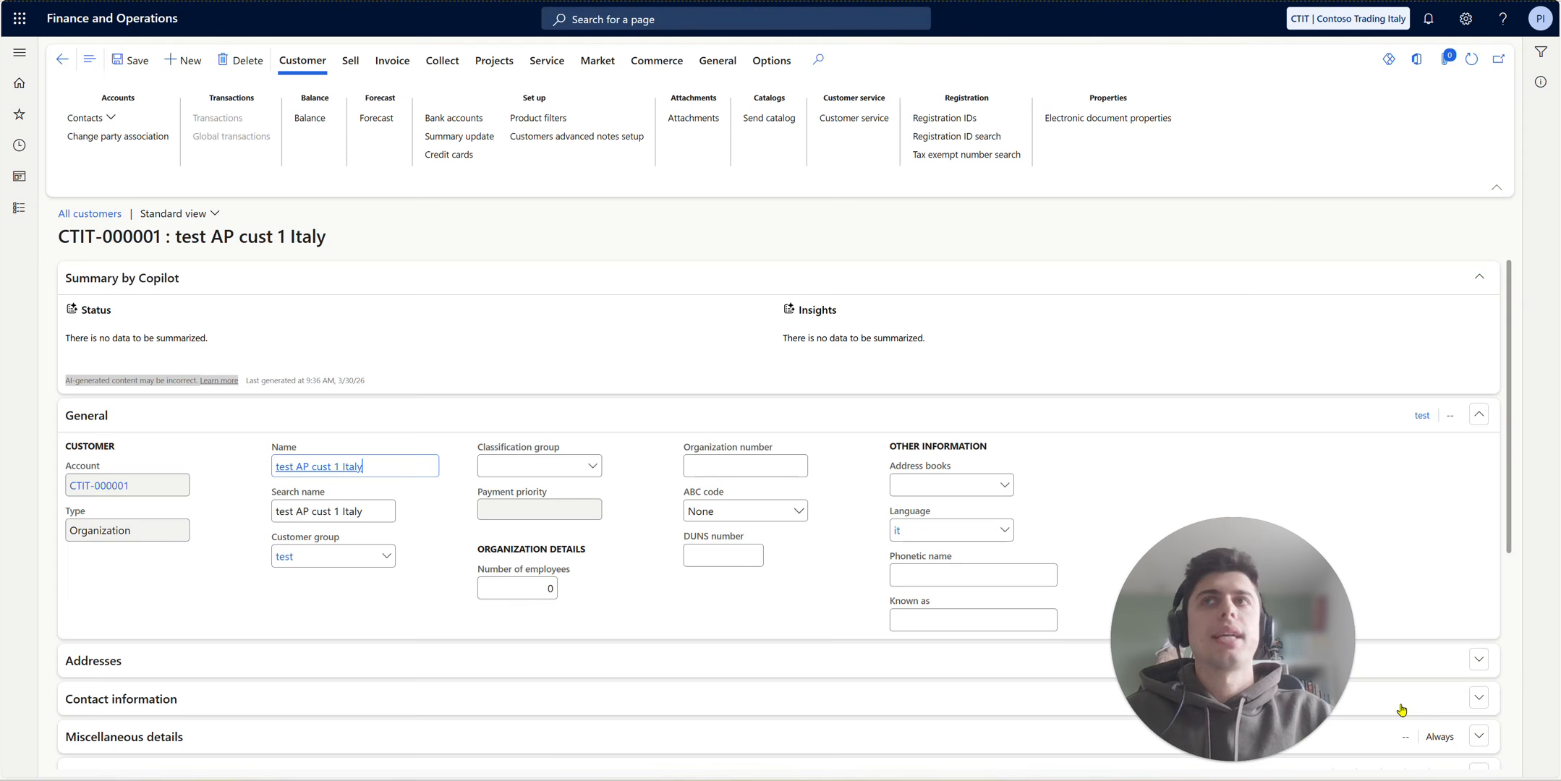
# - Open the Units page of Organization administration and select the cm (Centimeter) unit
pyautogui.click(24, 212)
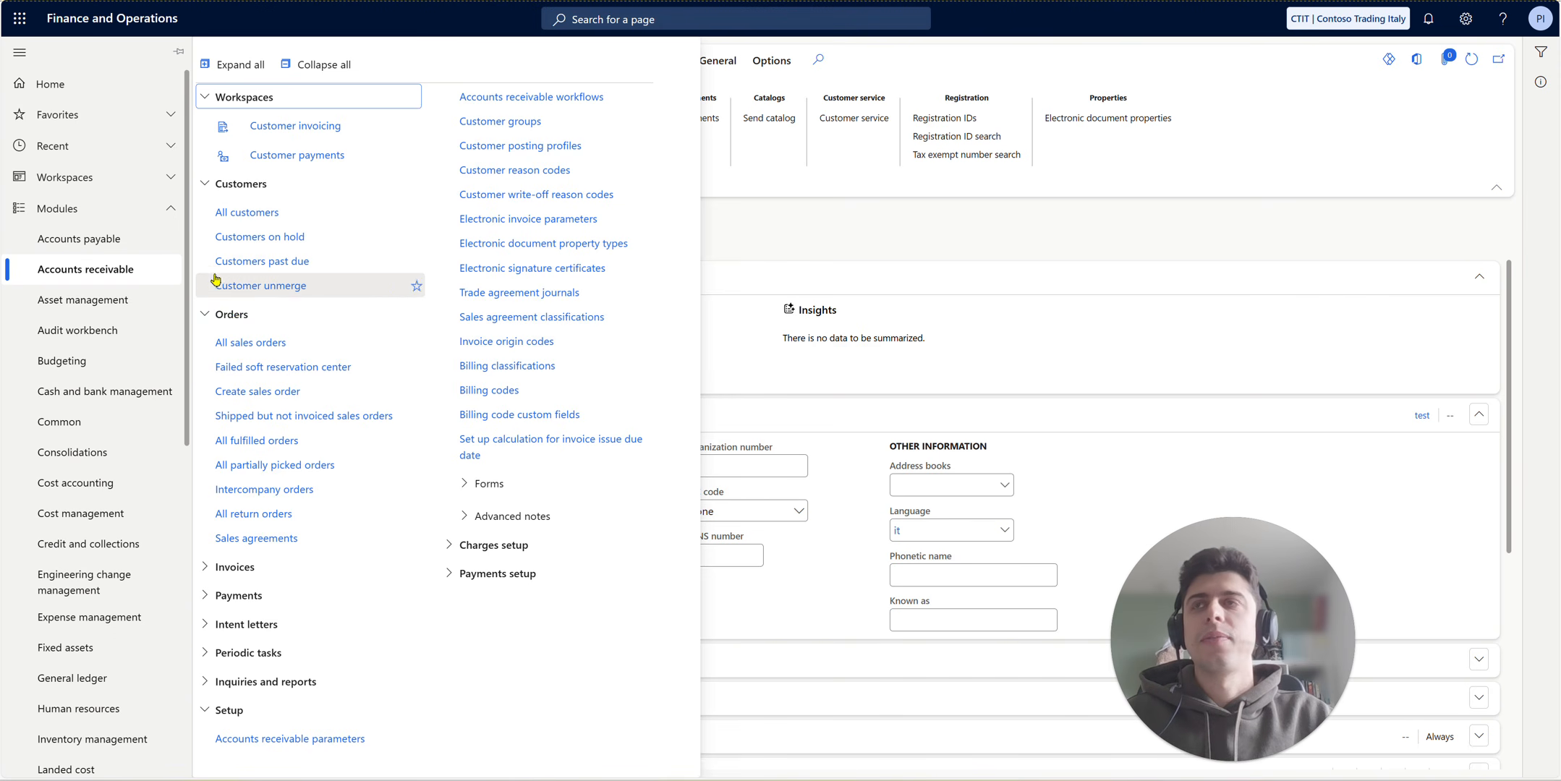
pyautogui.scroll(-3, 116, 607)
pyautogui.click(124, 609)
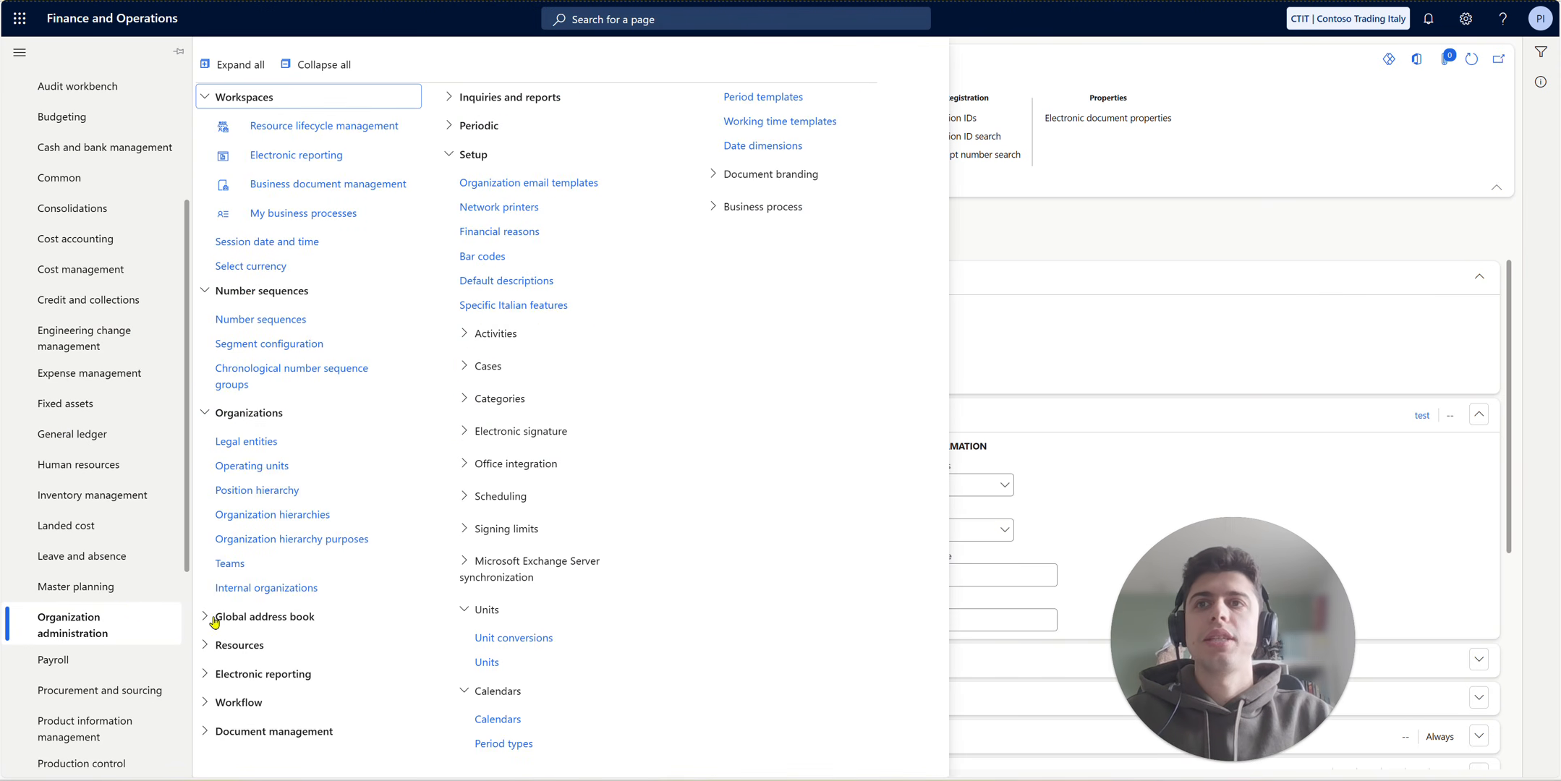
pyautogui.click(525, 663)
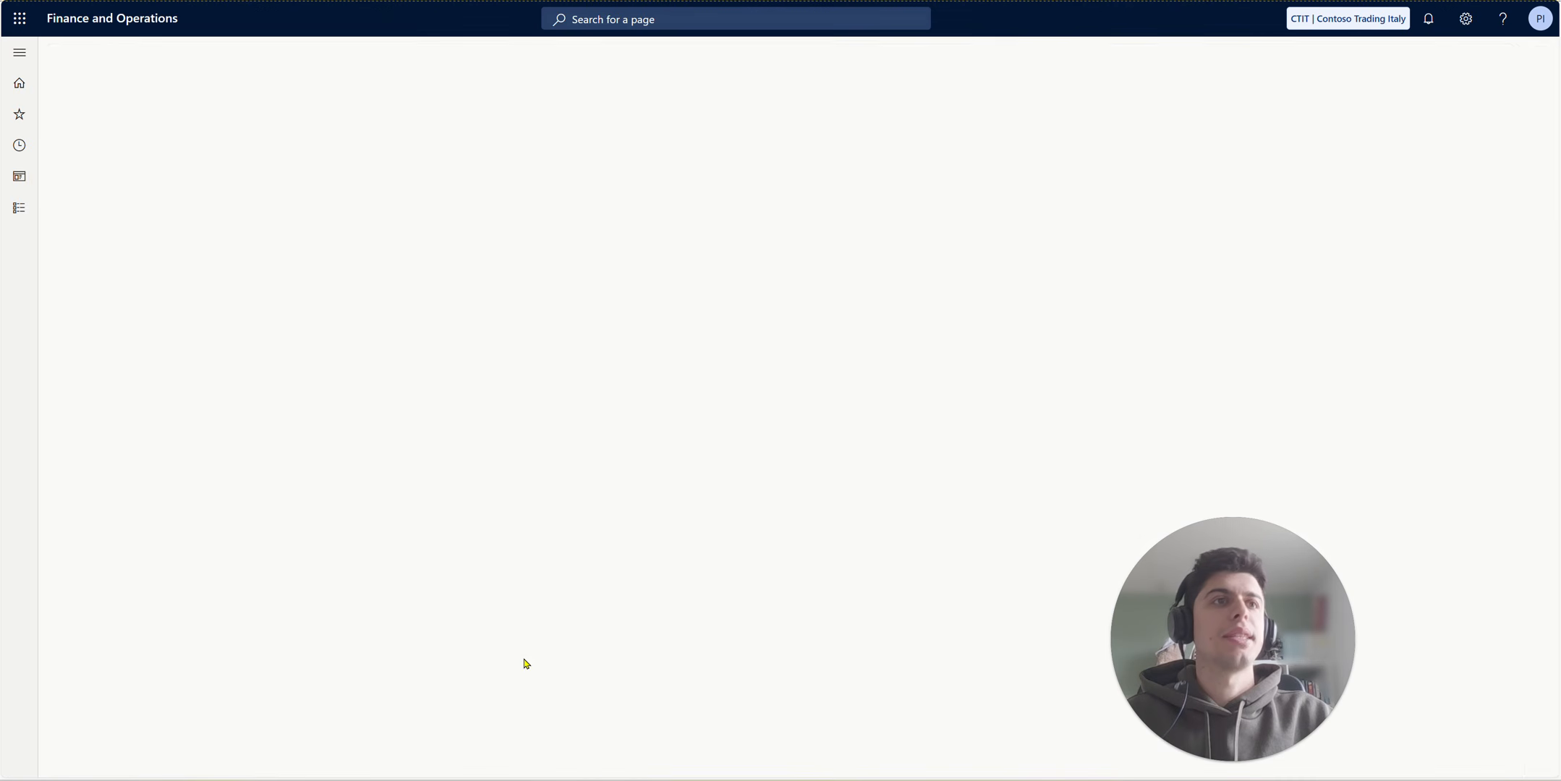
pyautogui.scroll(-3, 152, 318)
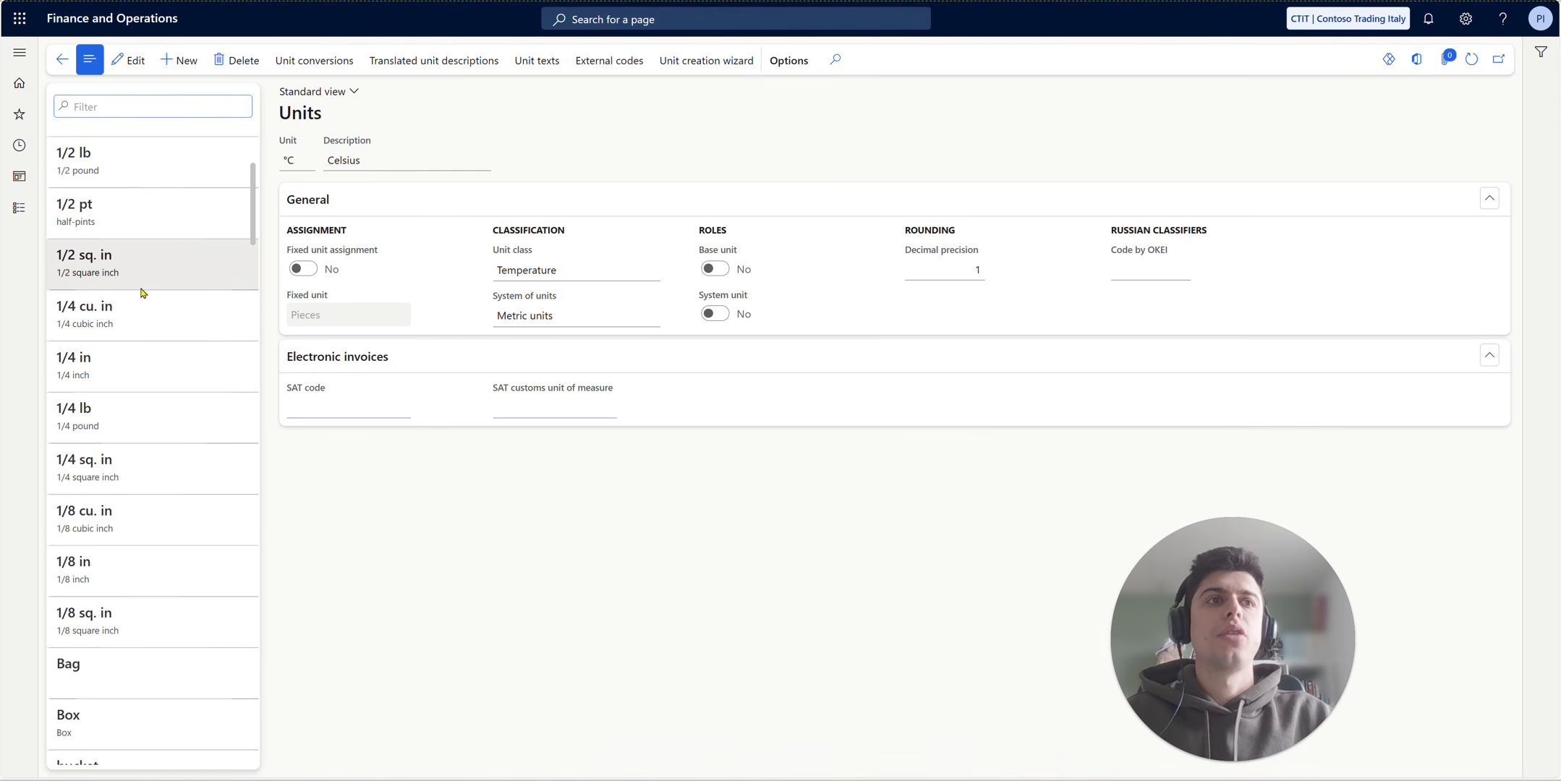
pyautogui.scroll(-3, 141, 291)
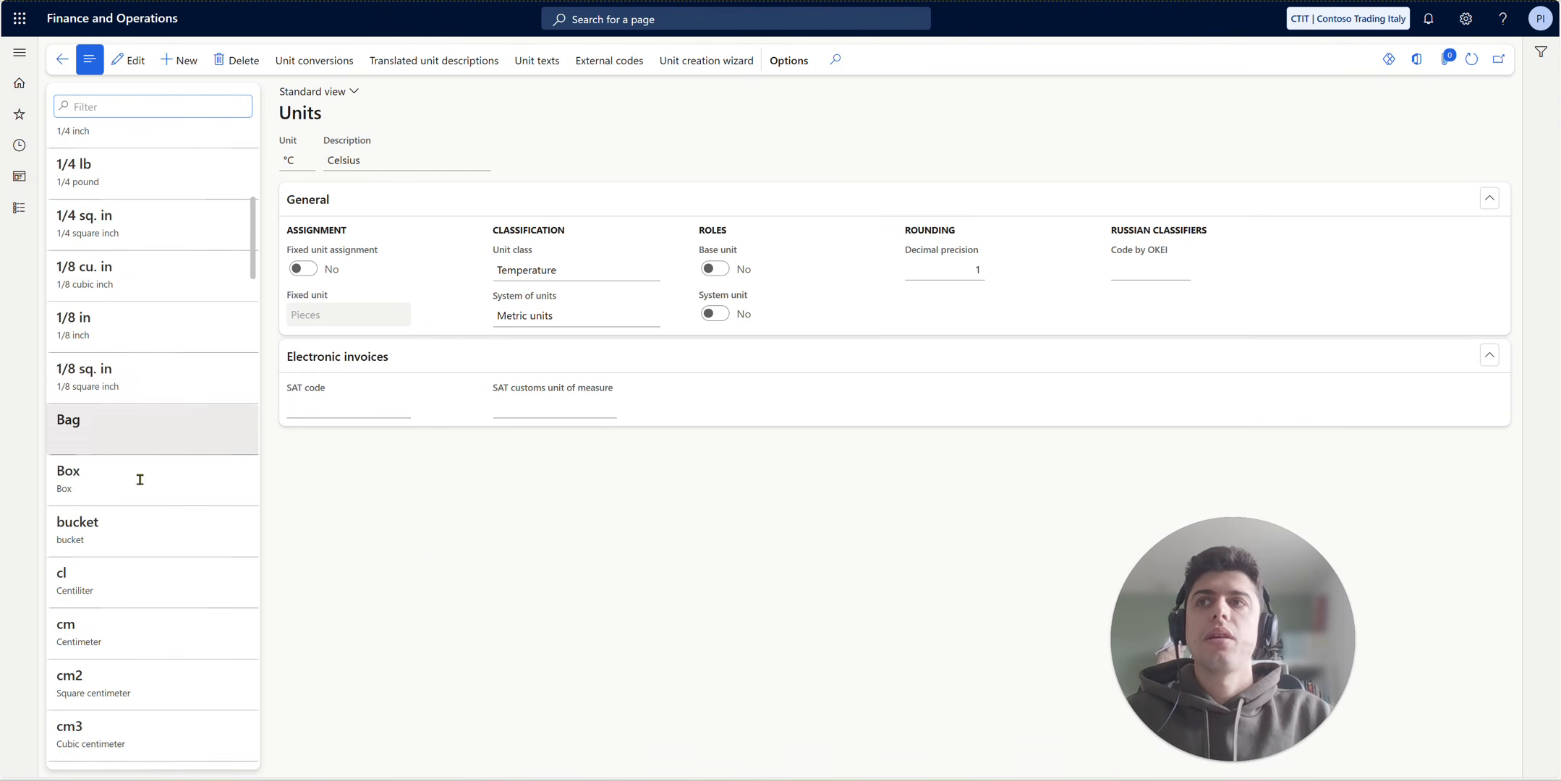
pyautogui.click(123, 634)
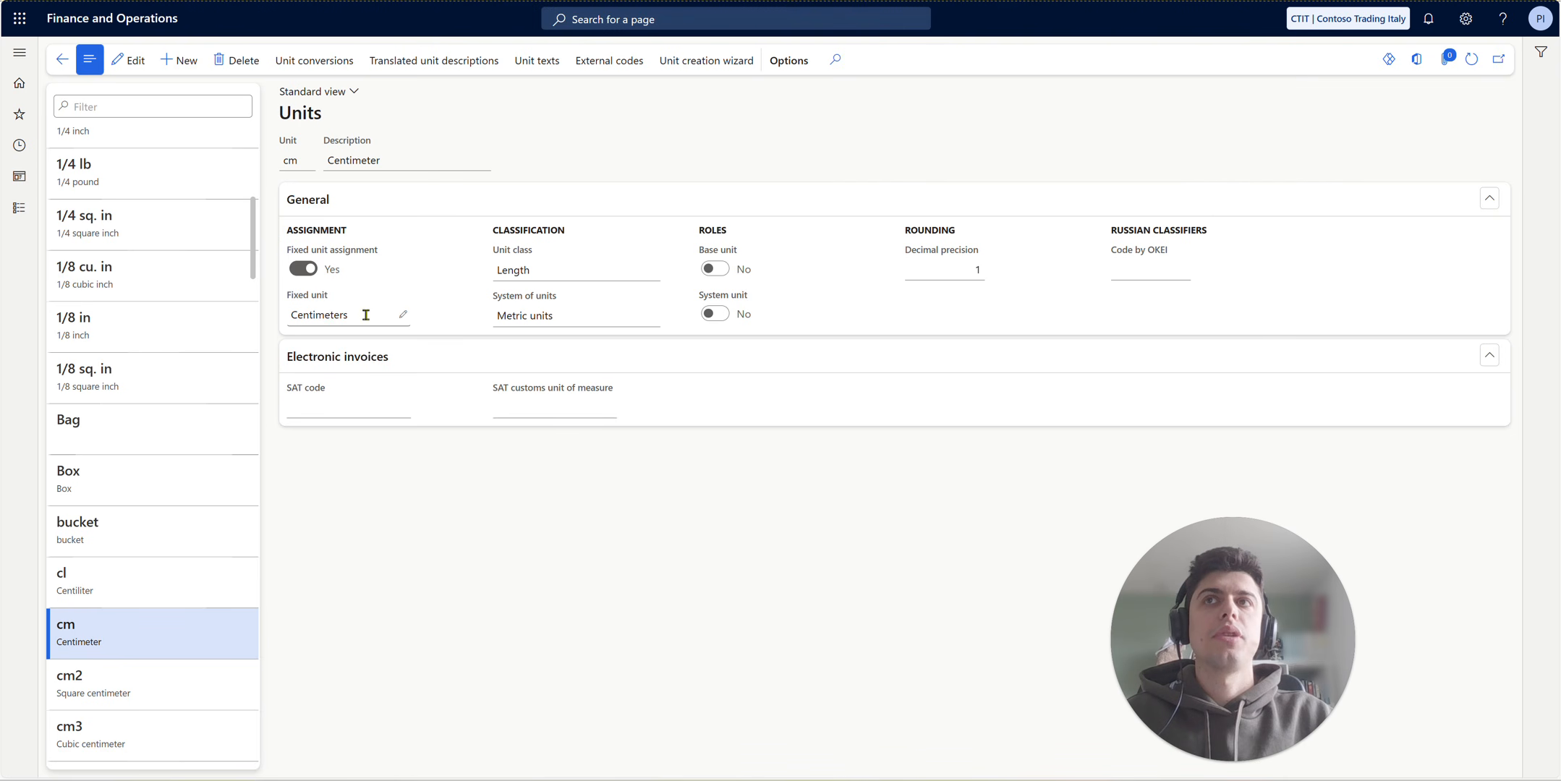
# - Open the unit conversions for cm and review the standard, intra-class and inter-class conversion rules
pyautogui.click(317, 62)
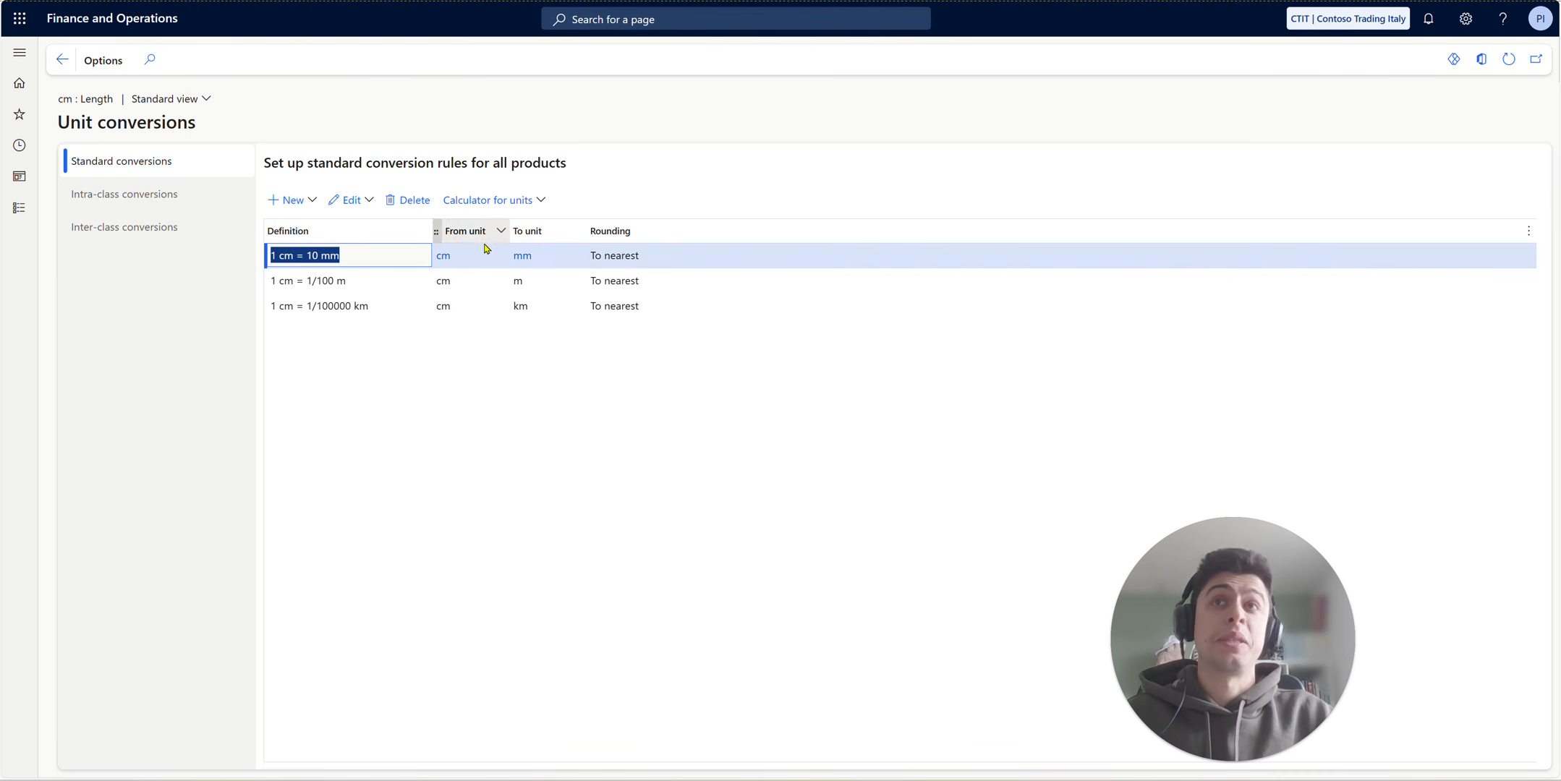
pyautogui.click(175, 209)
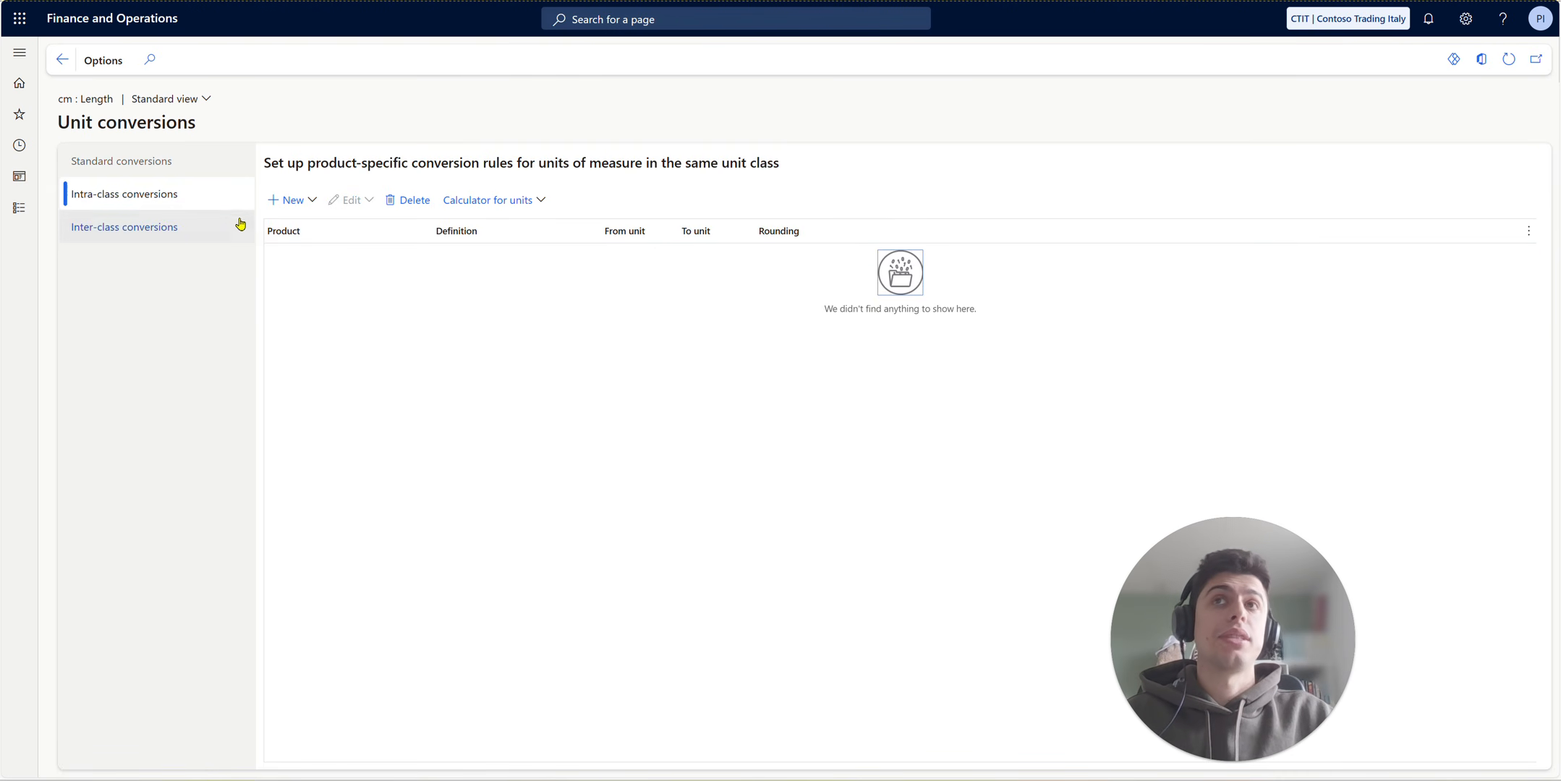
pyautogui.click(191, 236)
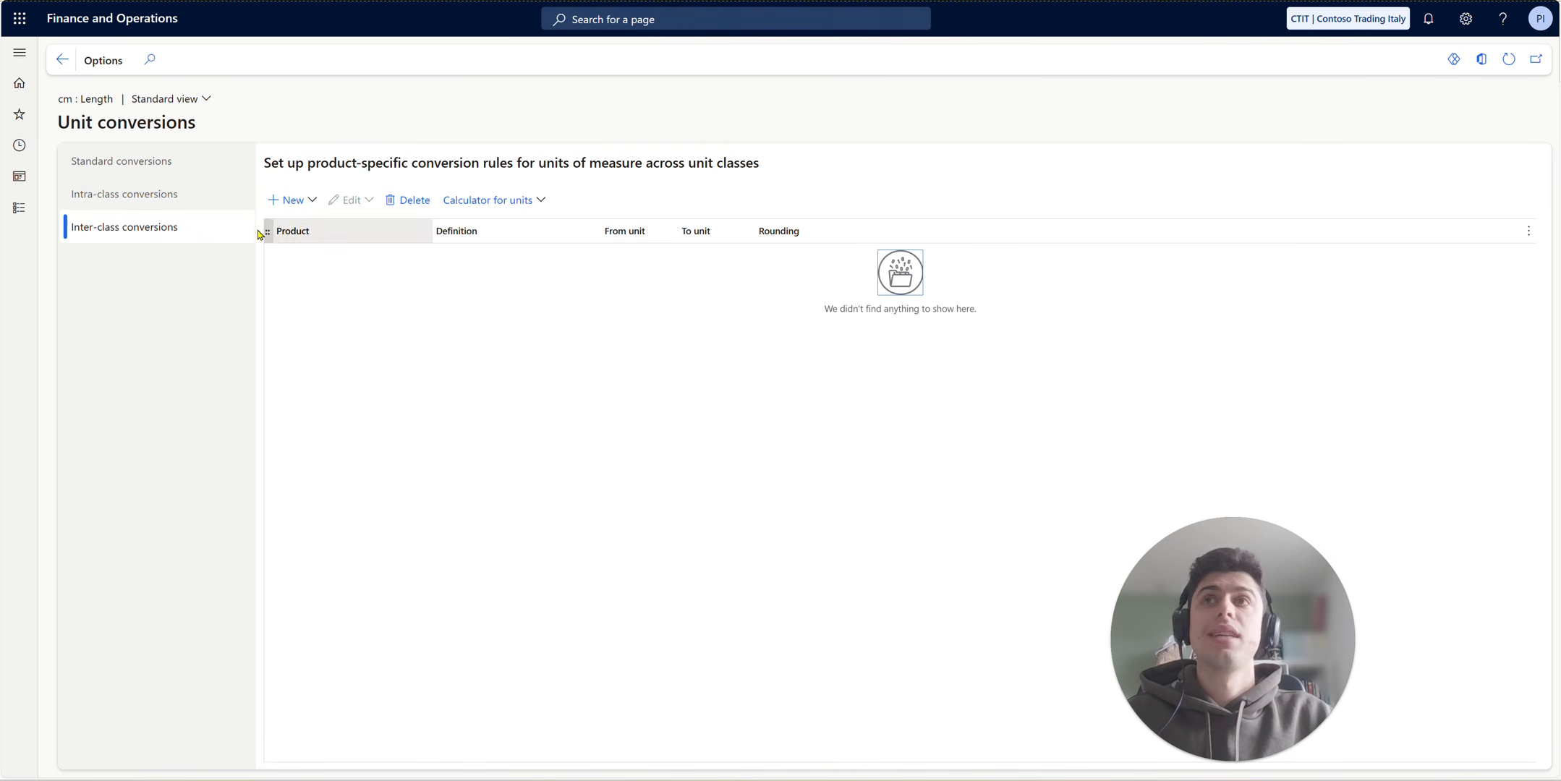
# - Start a new inter-class conversion for cm, defining 1 cm as 10 Box
pyautogui.click(318, 205)
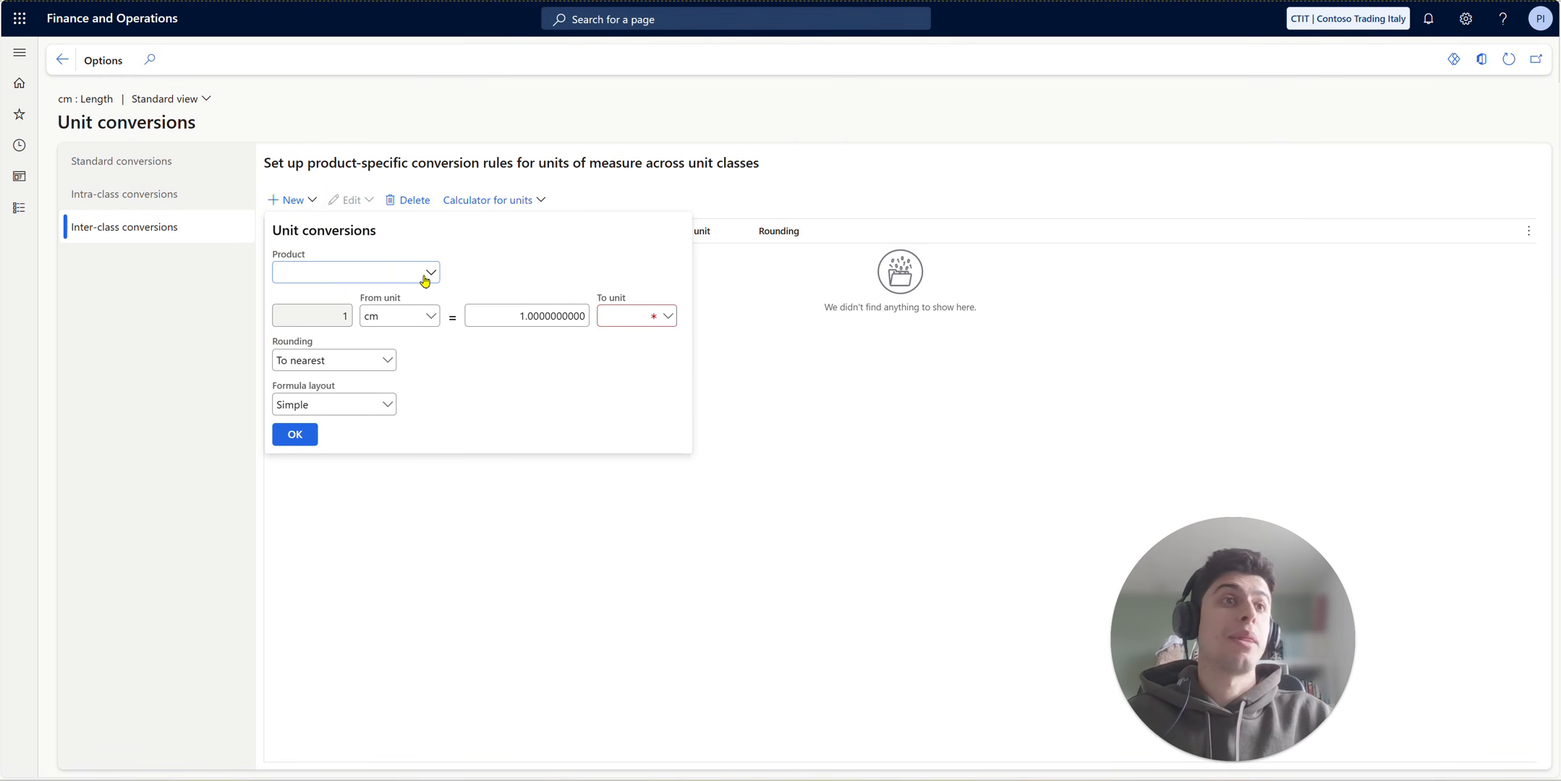
pyautogui.click(667, 316)
pyautogui.scroll(-5, 672, 395)
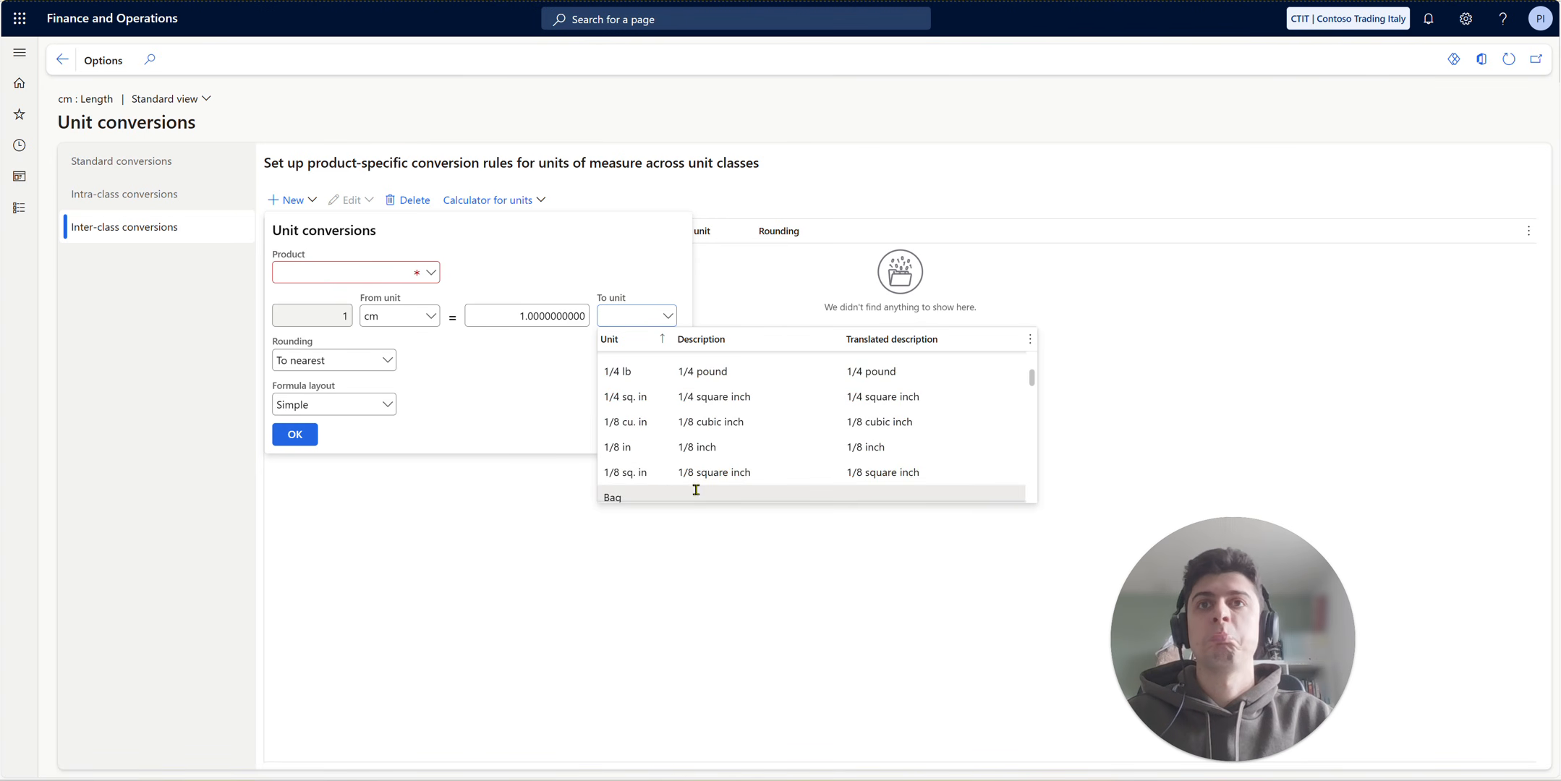
pyautogui.click(693, 401)
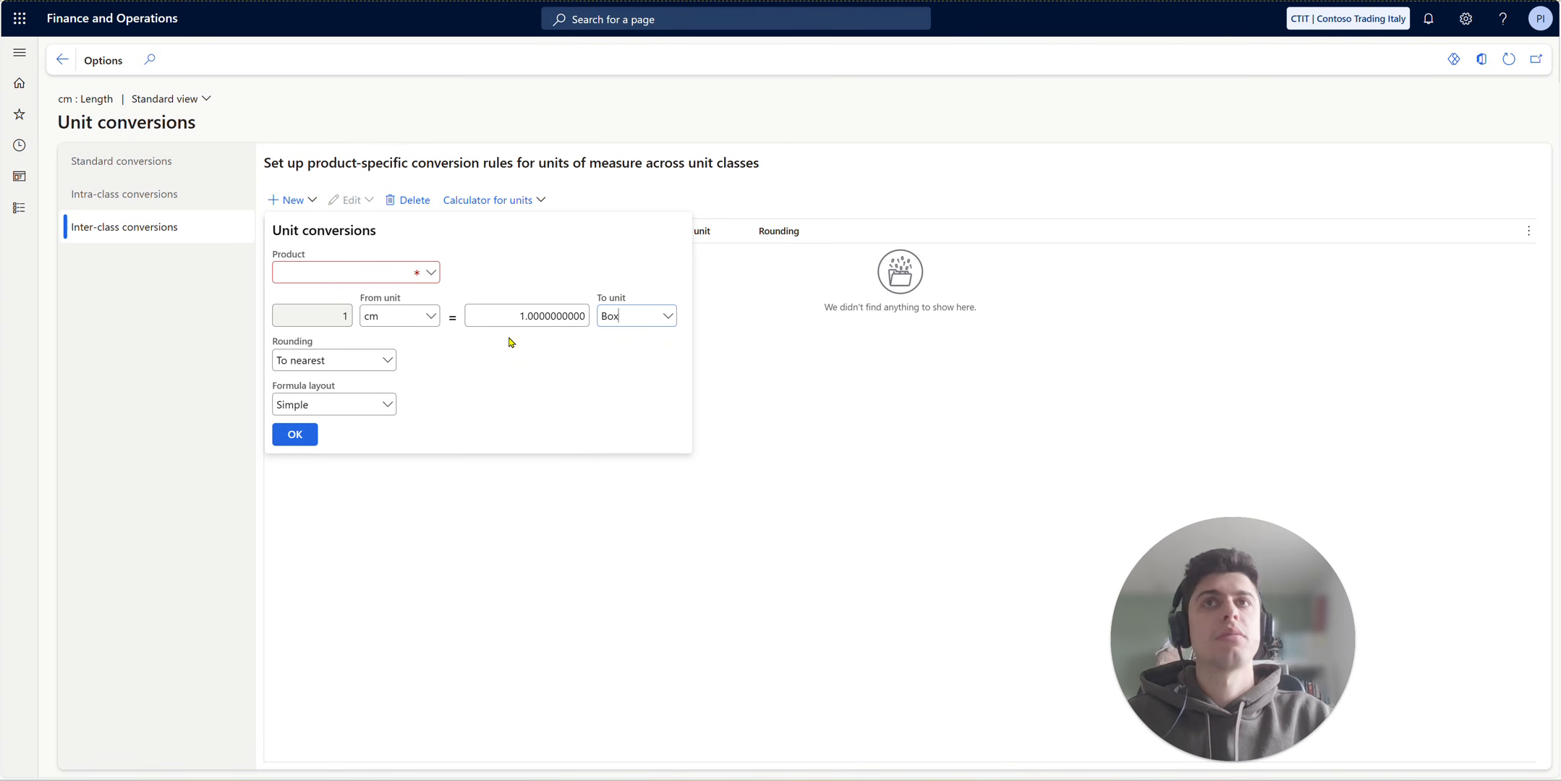
pyautogui.click(513, 318)
pyautogui.write('10')
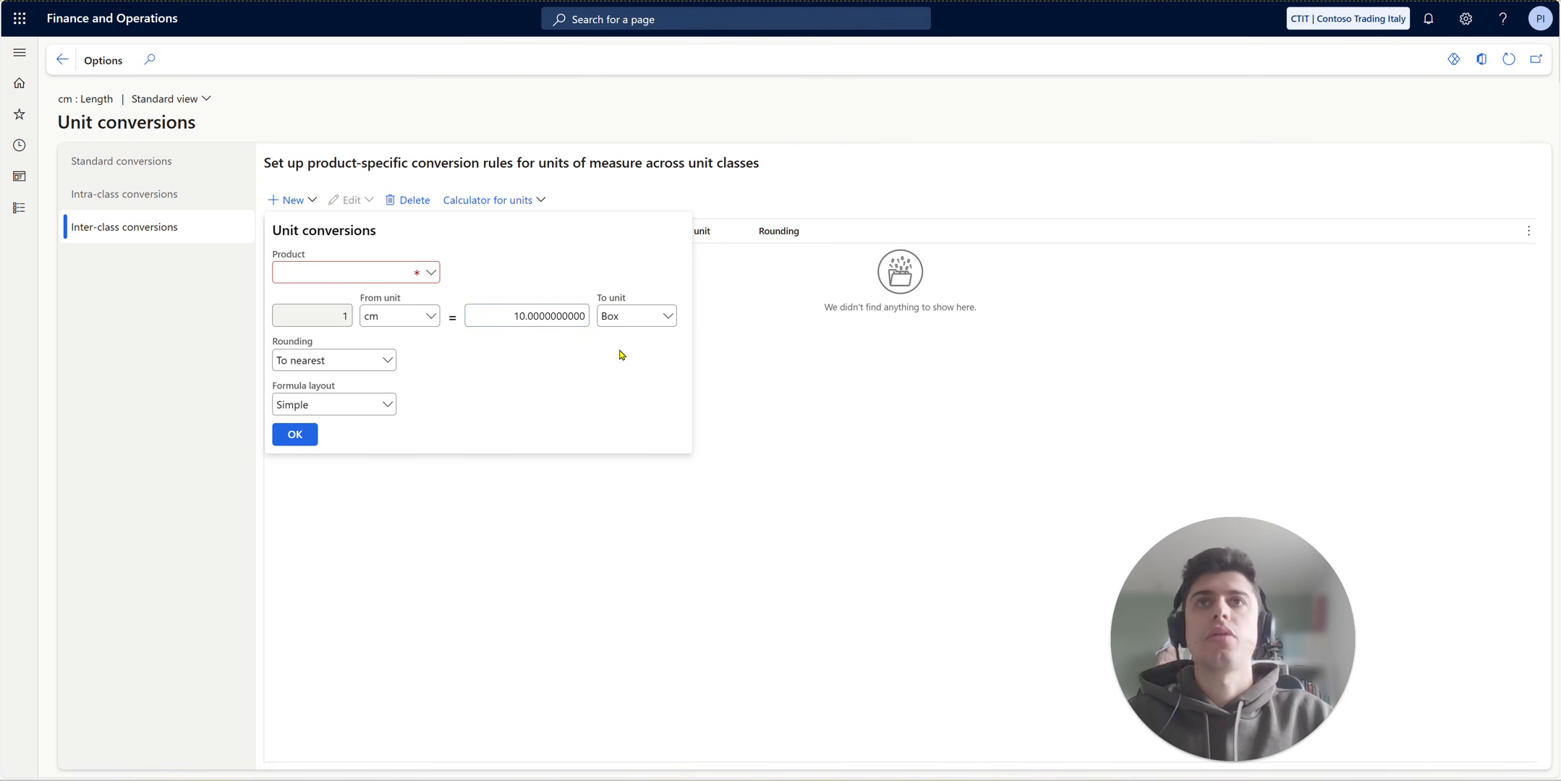
pyautogui.press('Tab')
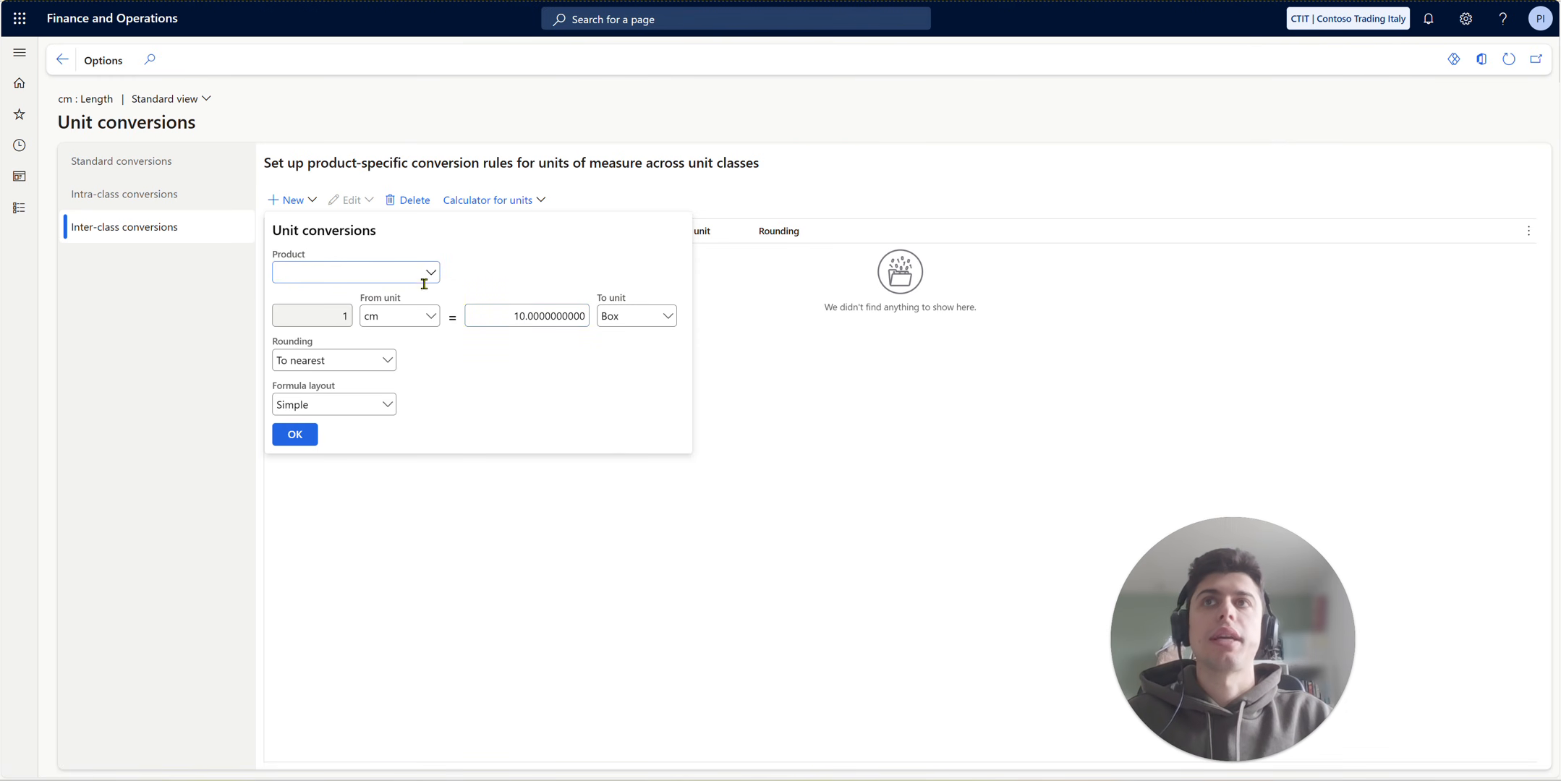
# - Assign product D0001 to the conversion, with To nearest rounding and the Simple formula layout, and create the rule
pyautogui.click(384, 366)
pyautogui.click(385, 377)
pyautogui.click(387, 405)
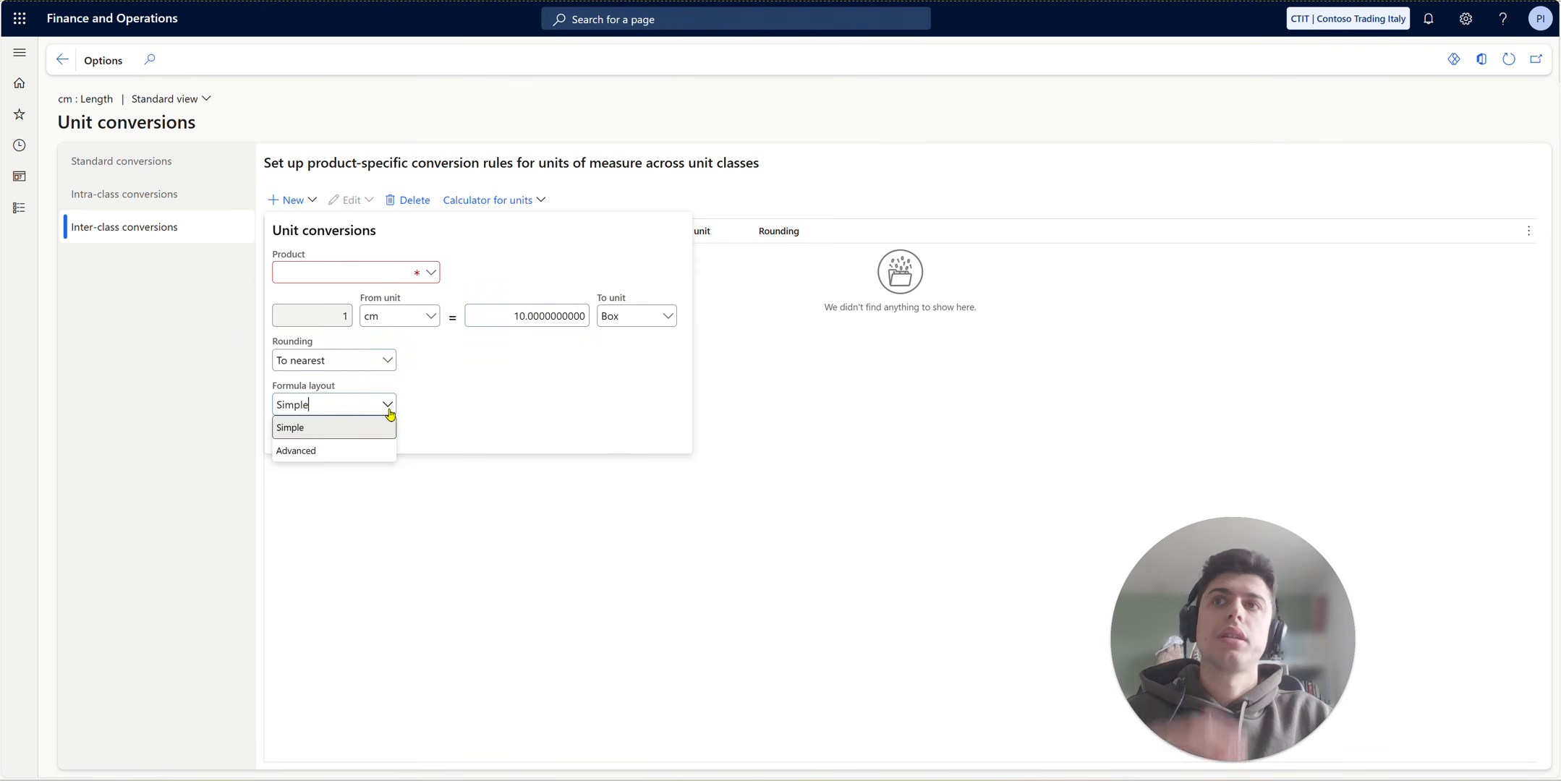
pyautogui.click(386, 405)
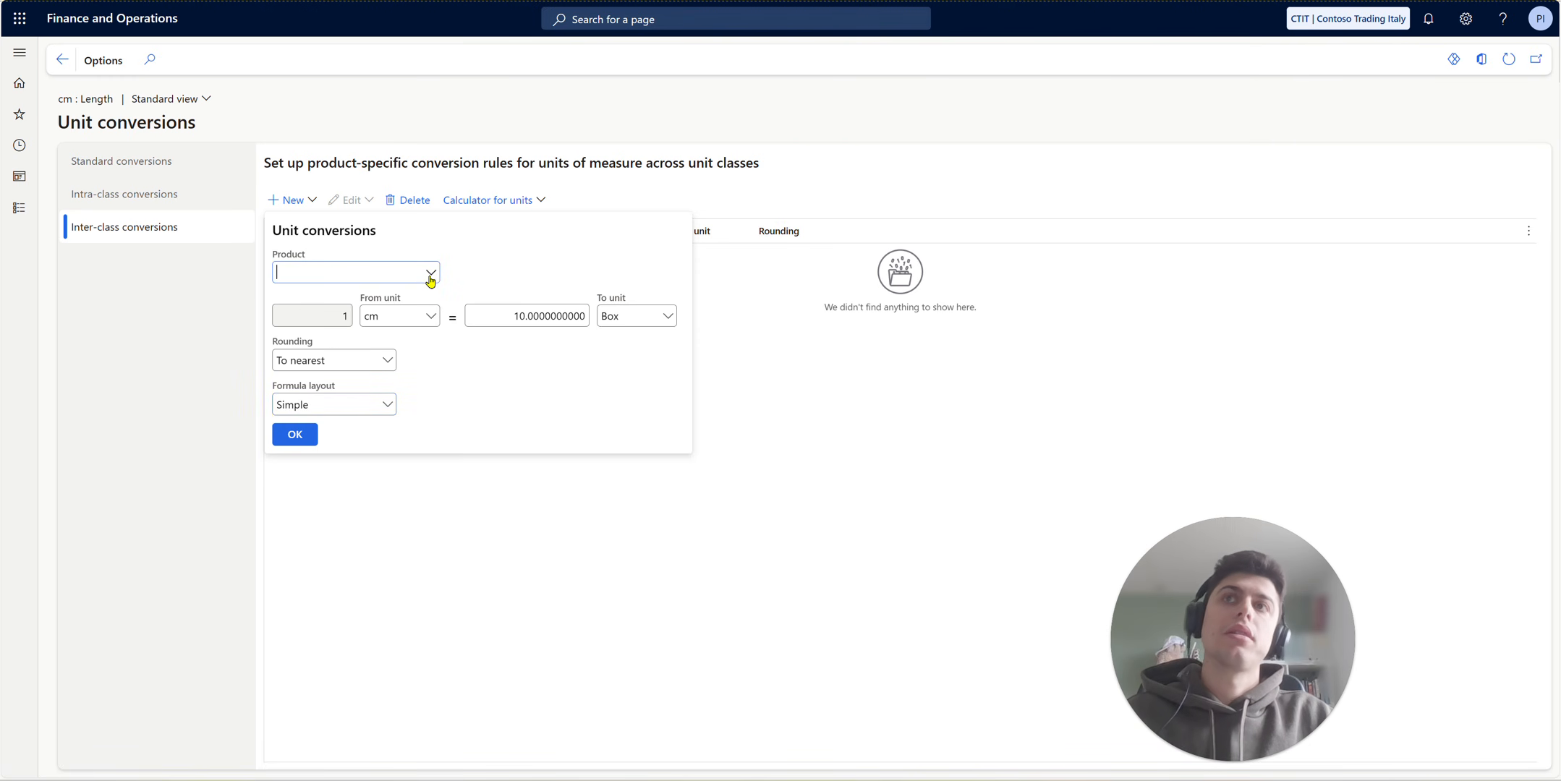
pyautogui.click(430, 275)
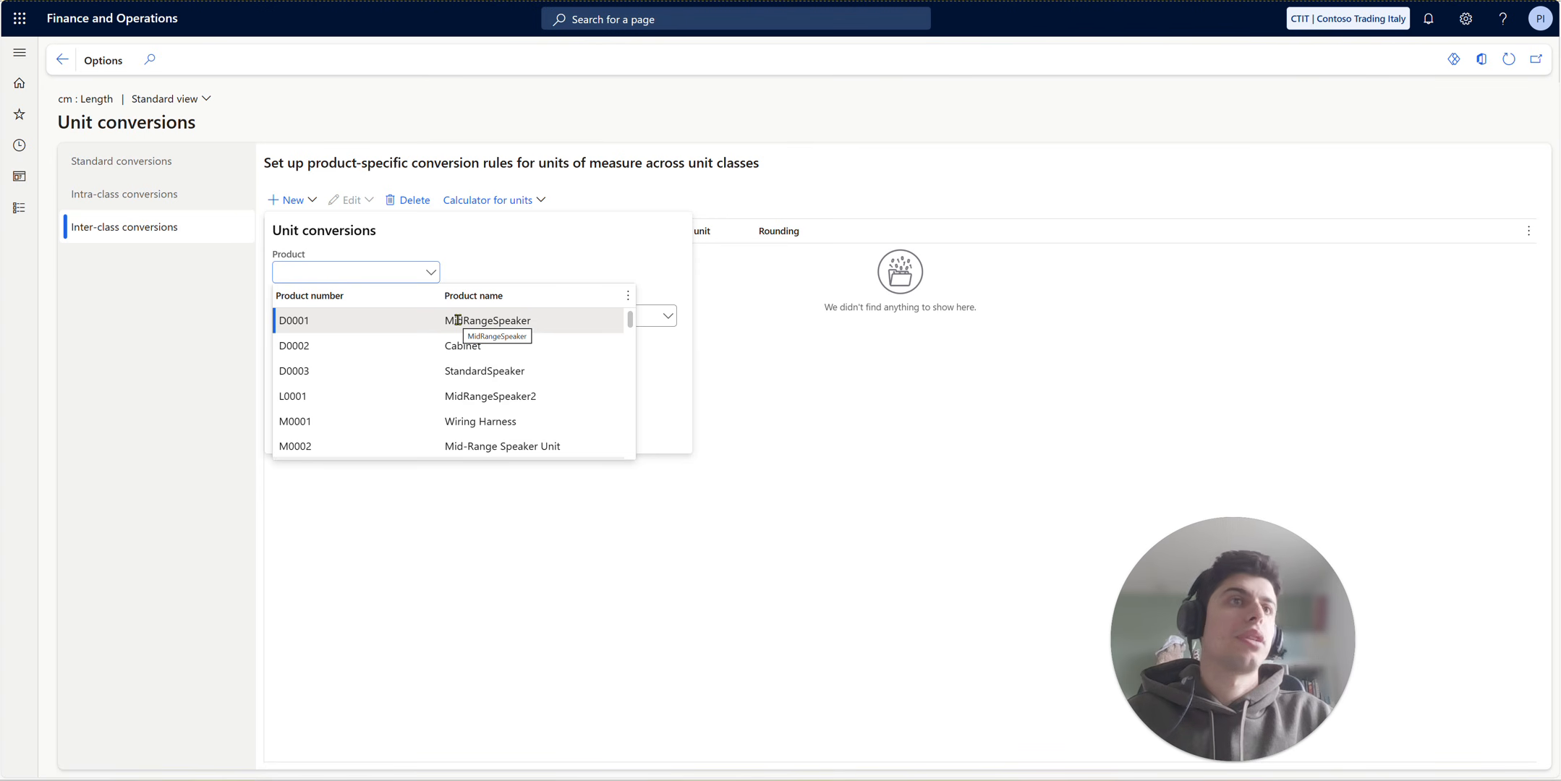
pyautogui.scroll(-1, 456, 355)
pyautogui.scroll(1, 456, 359)
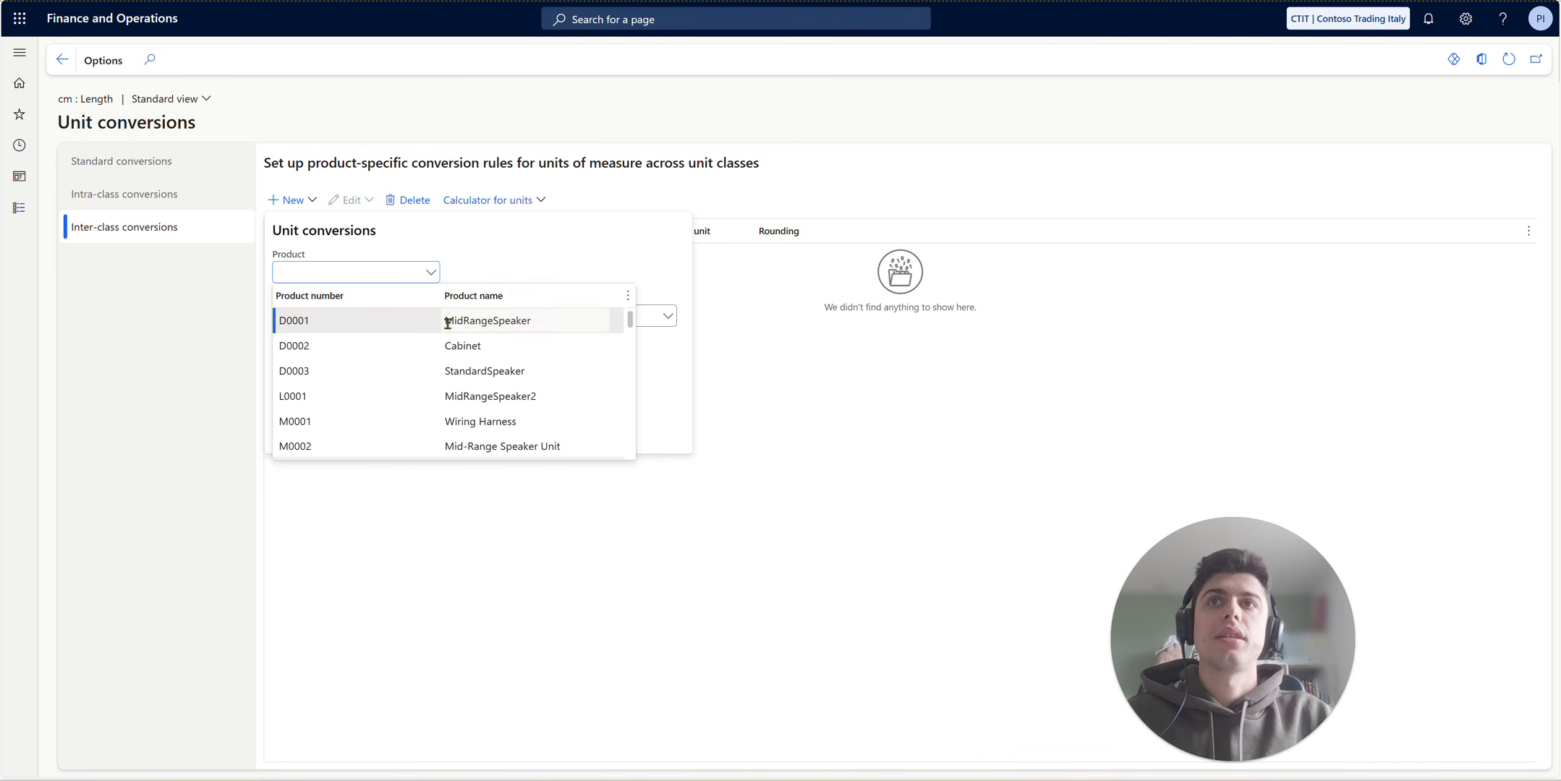
pyautogui.click(449, 318)
pyautogui.click(313, 437)
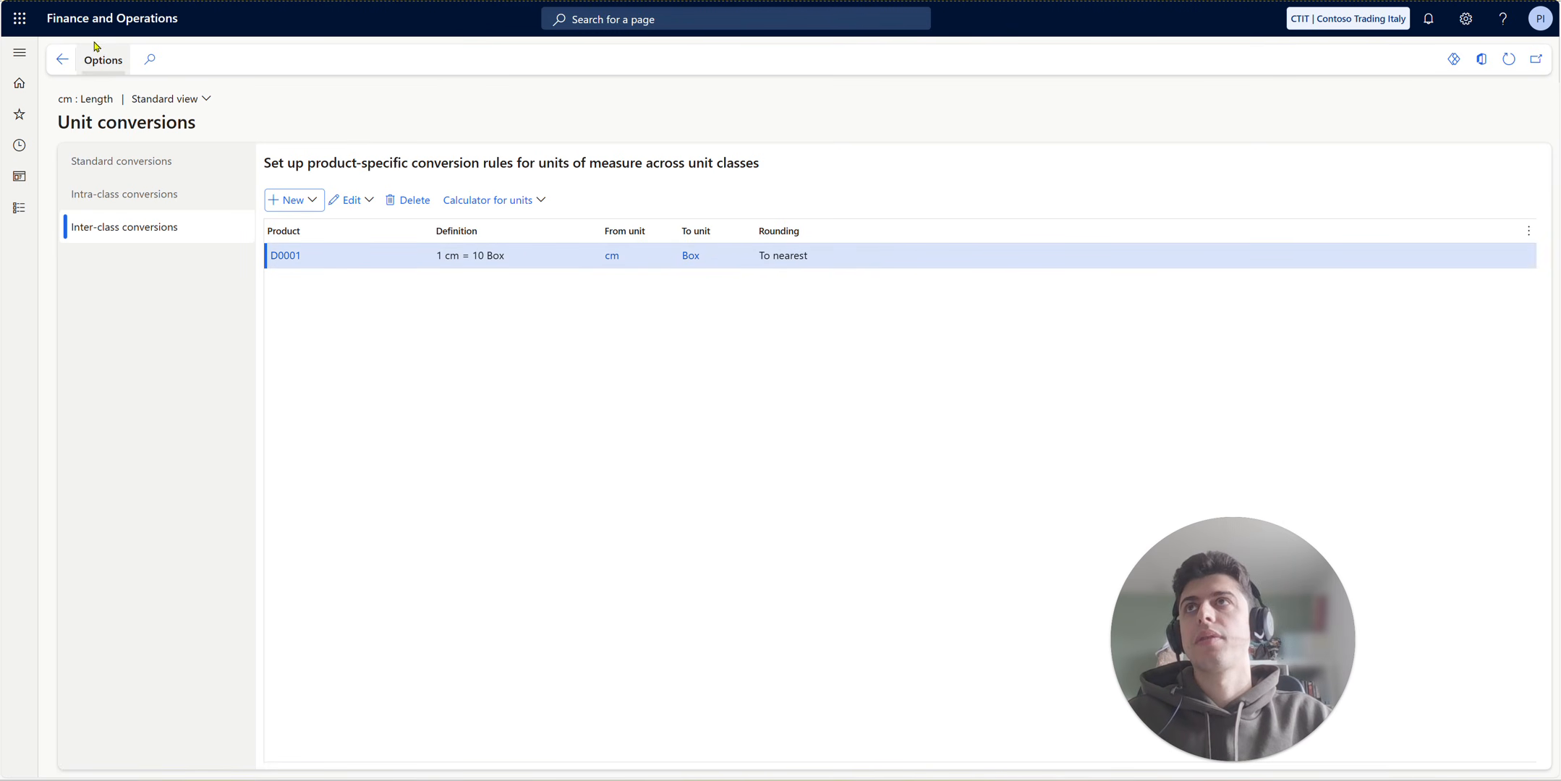
# - Open the working time calendars in Organization administration and follow the link to the Base calendar
pyautogui.click(19, 208)
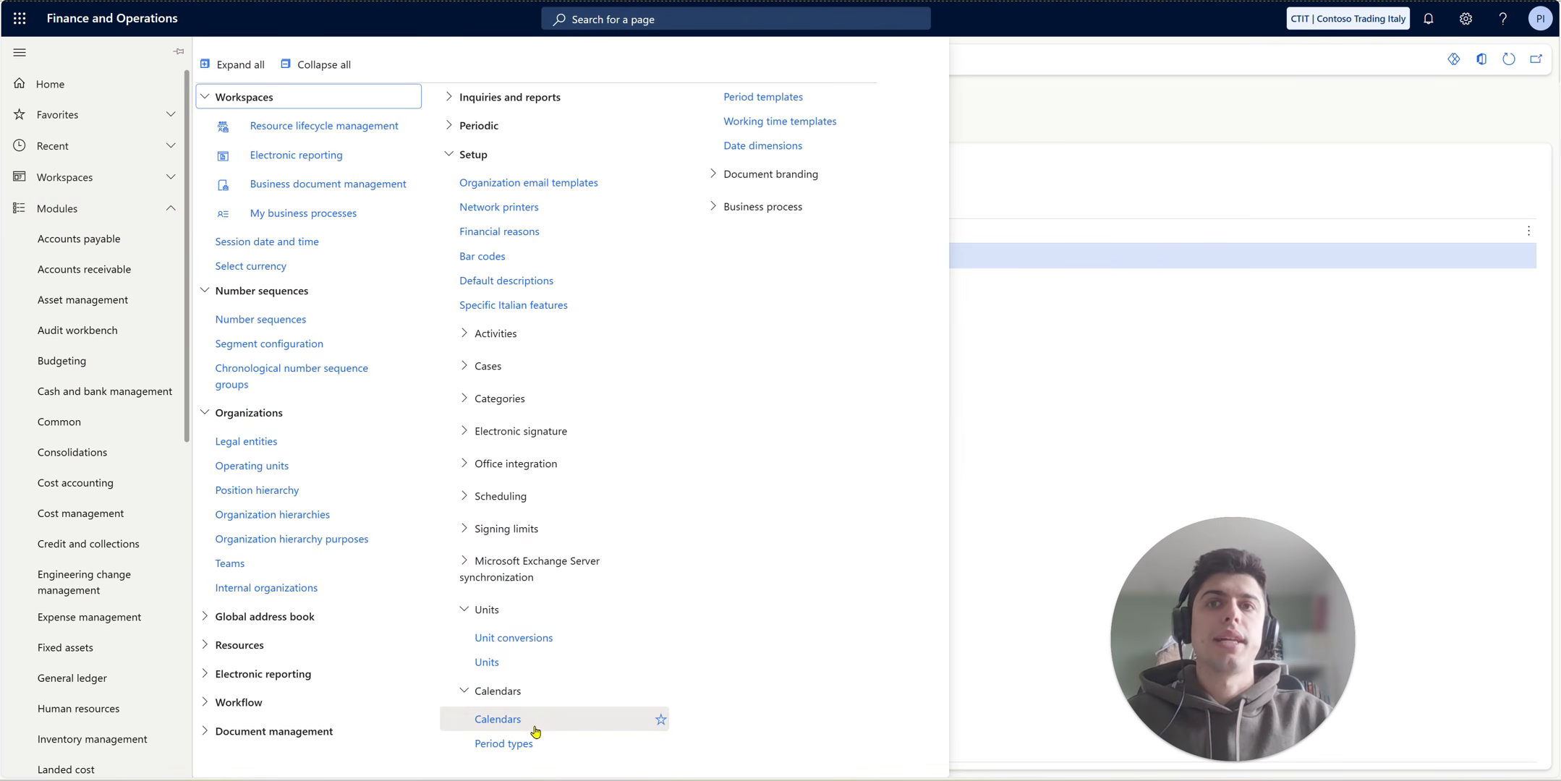
pyautogui.click(506, 720)
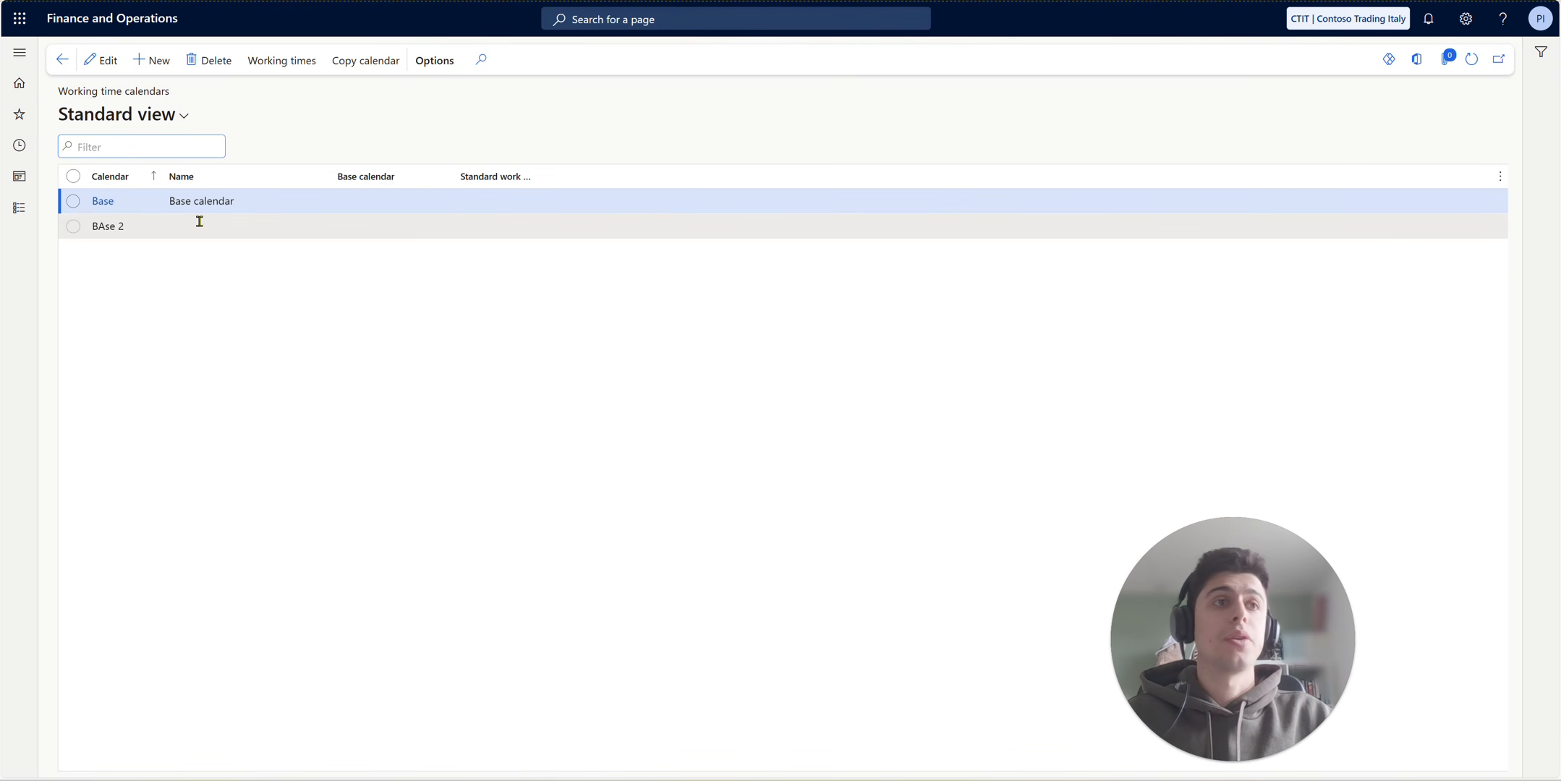
pyautogui.click(106, 204)
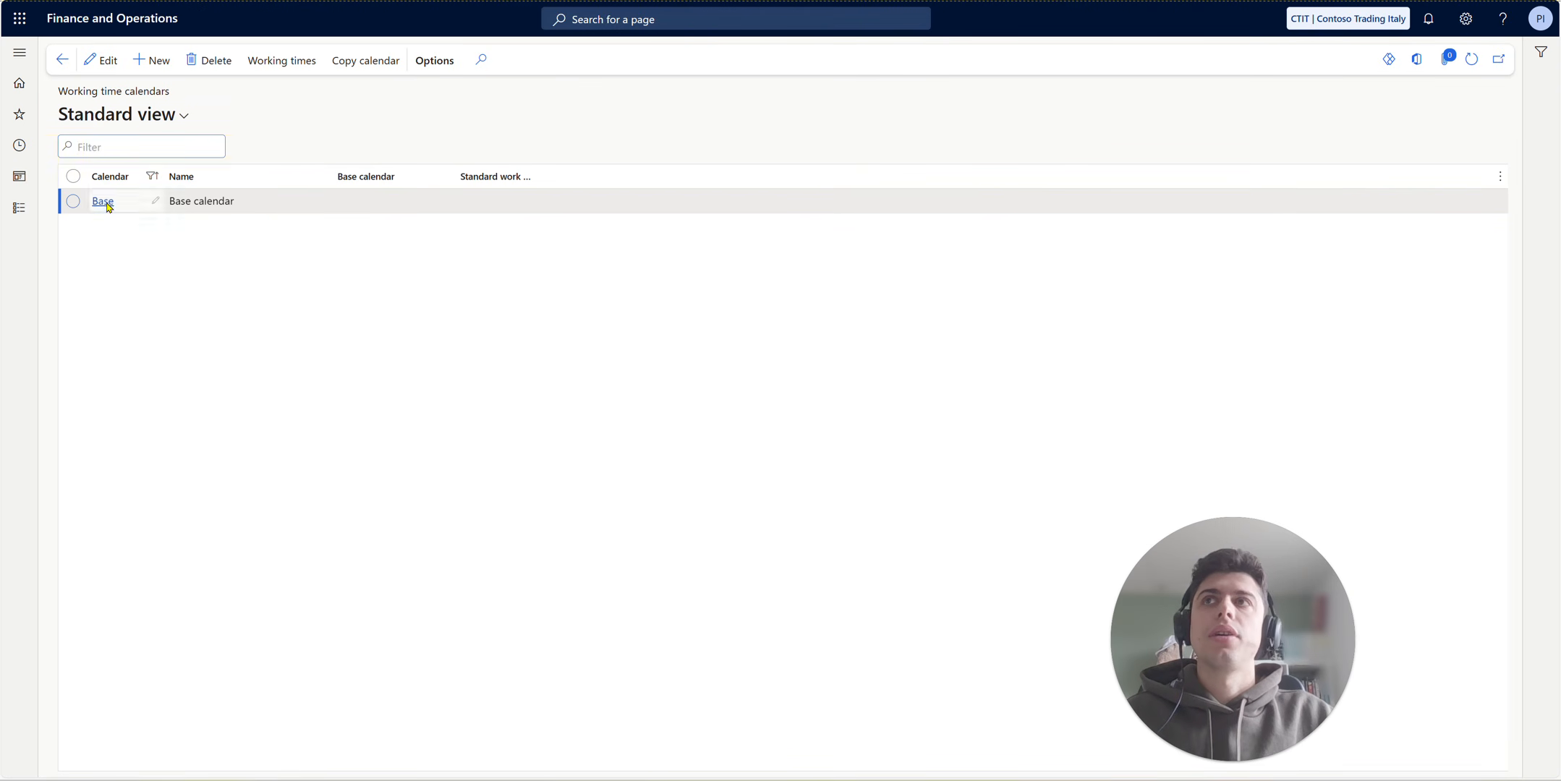
# - Open the Base calendar's working times and, from Compose working times, view the details of the WT temp working time template
pyautogui.click(272, 68)
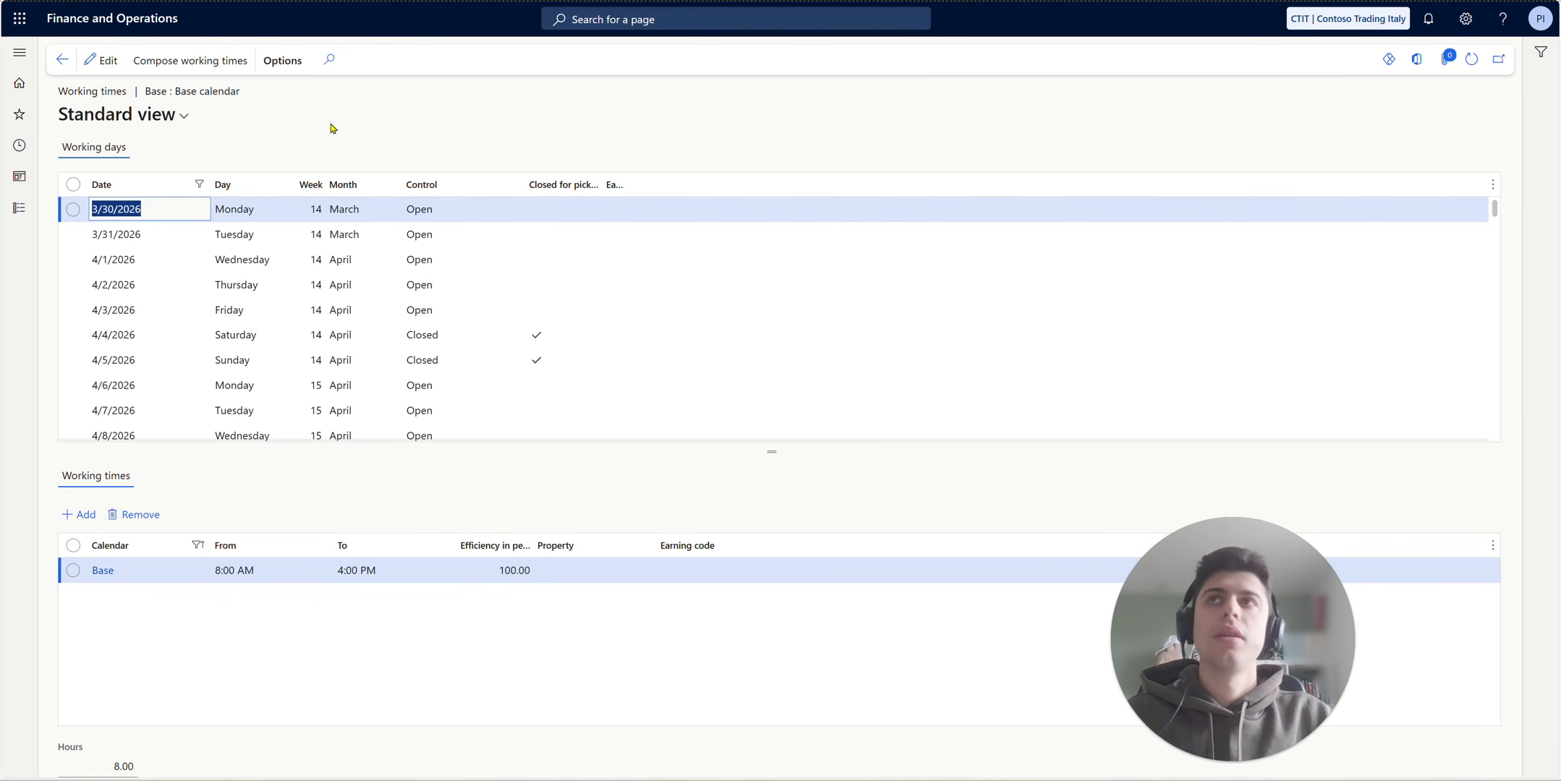
pyautogui.click(243, 73)
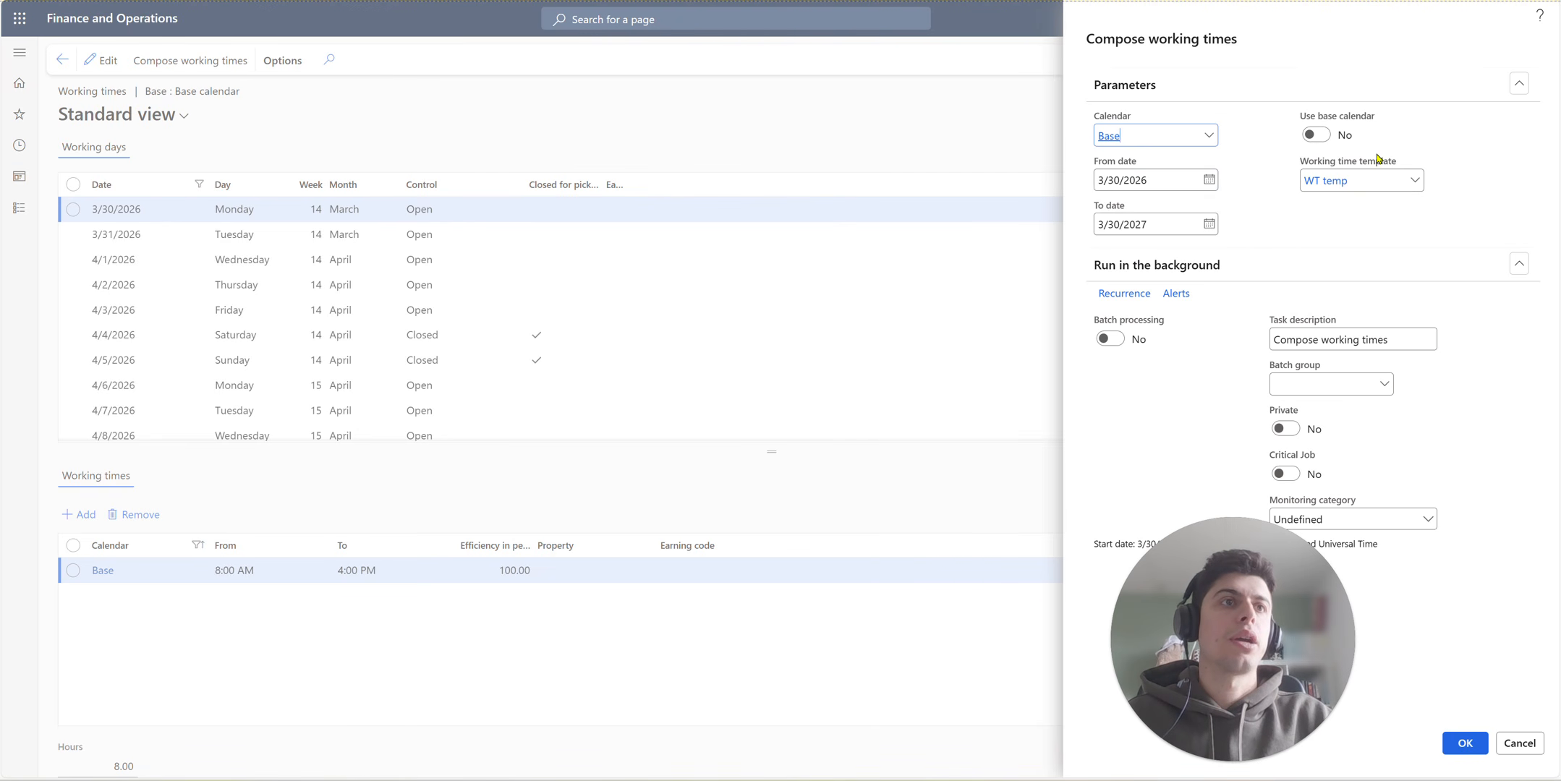
pyautogui.rightClick(1422, 188)
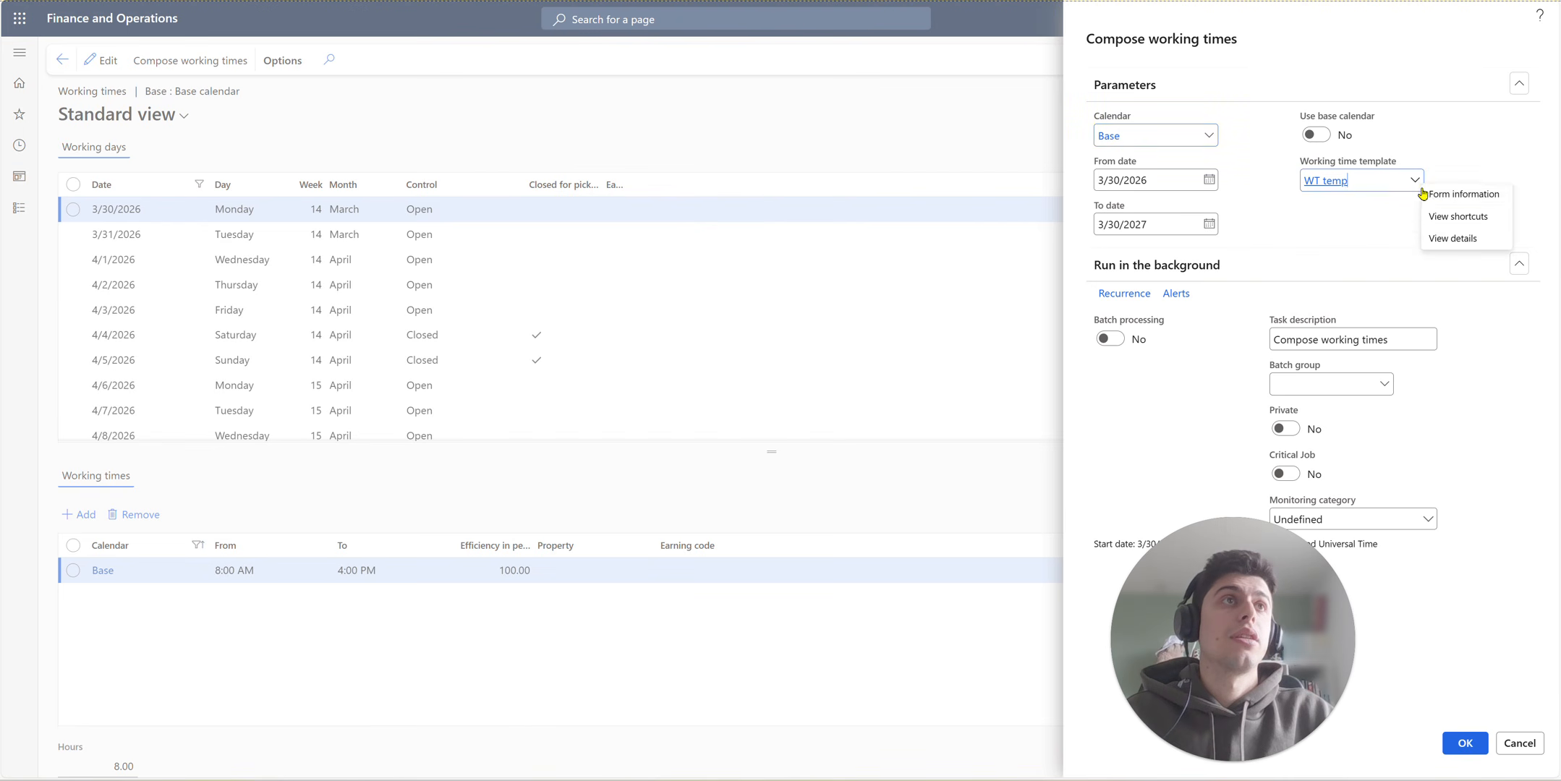
pyautogui.click(1452, 237)
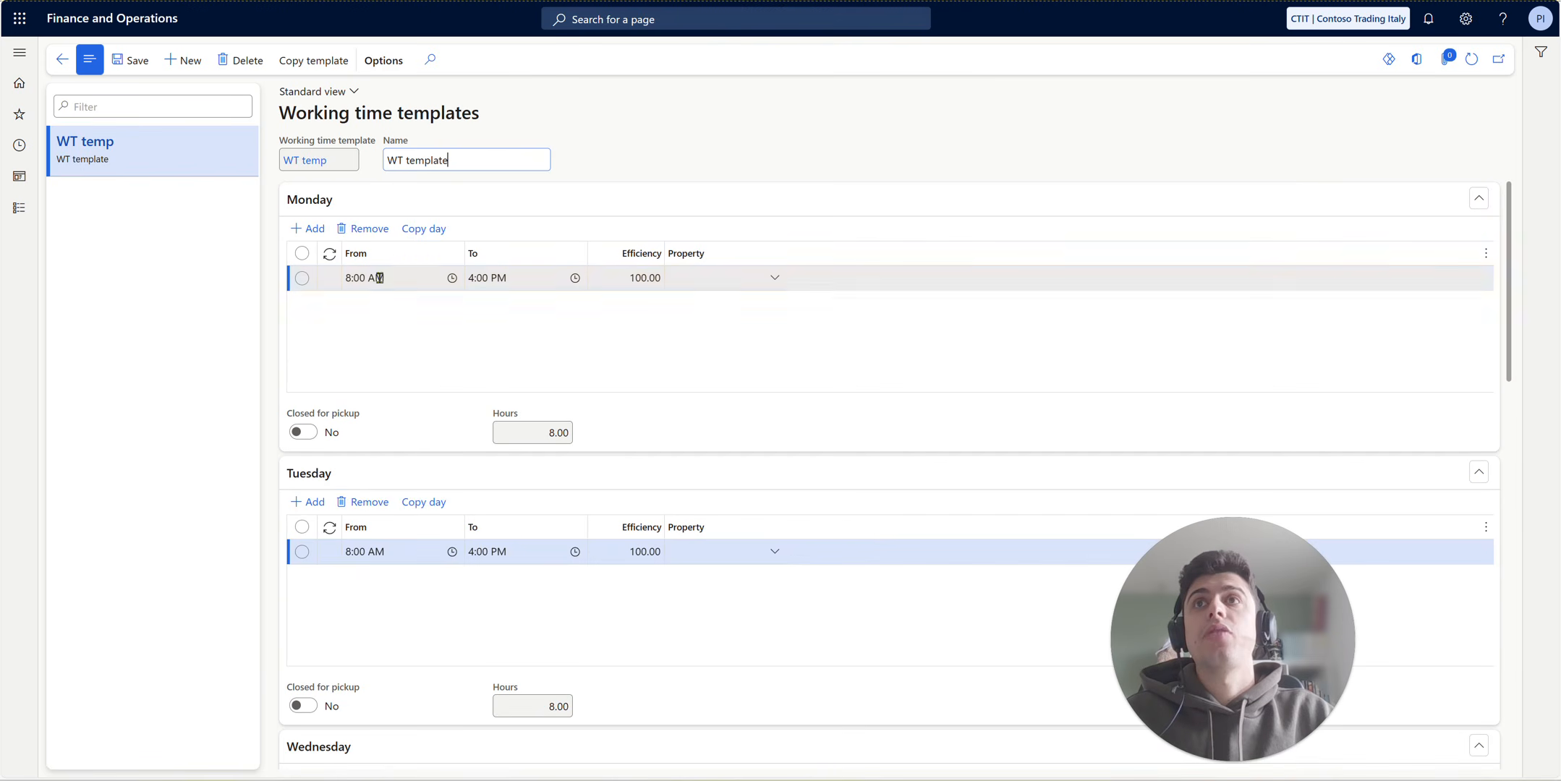
# - Examine the working hours and closed-for-pickup settings from Monday to Sunday in the WT temp template, and return to Compose working times
pyautogui.scroll(-1, 625, 325)
pyautogui.scroll(-10, 622, 327)
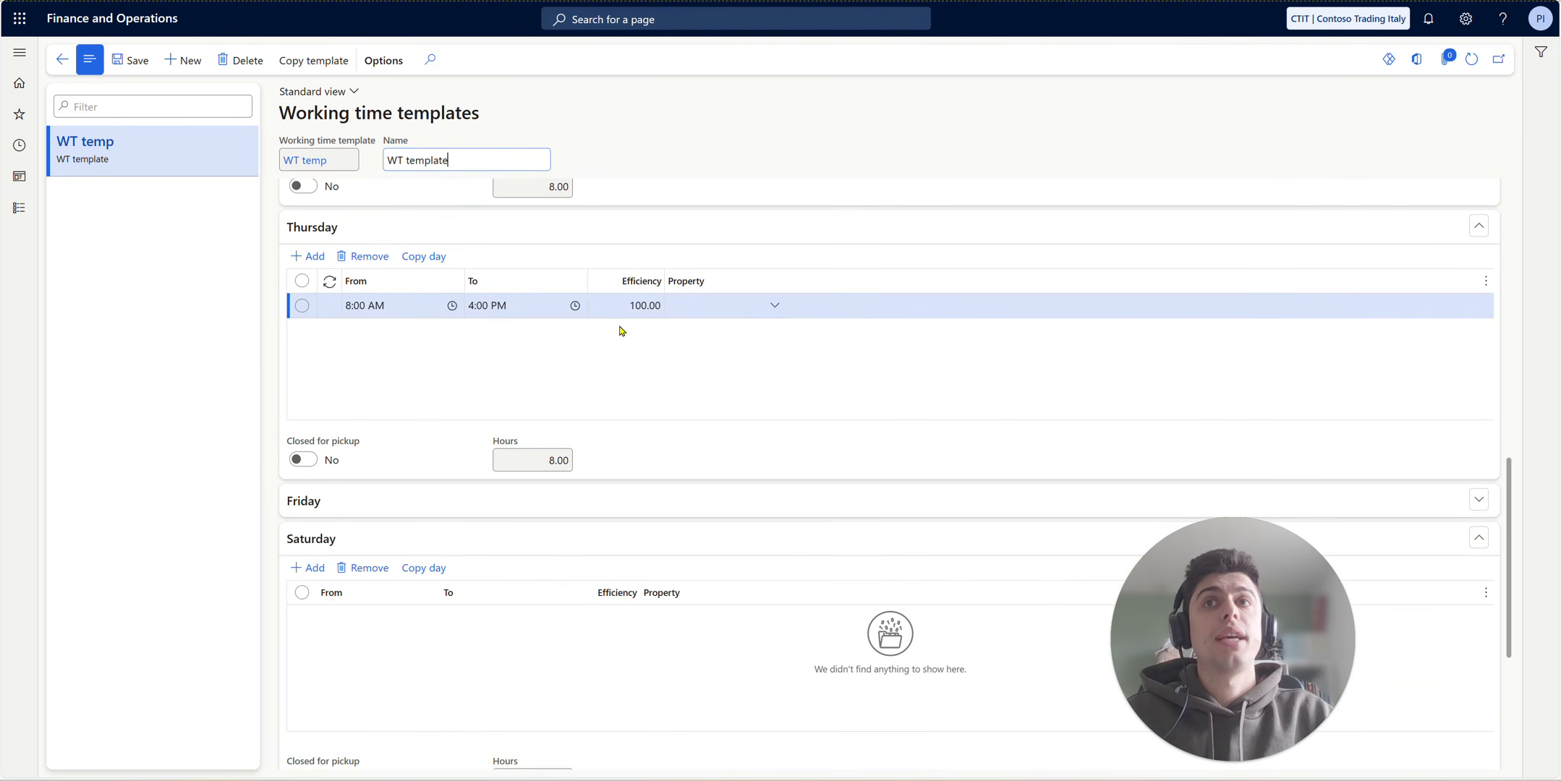
pyautogui.scroll(11, 620, 329)
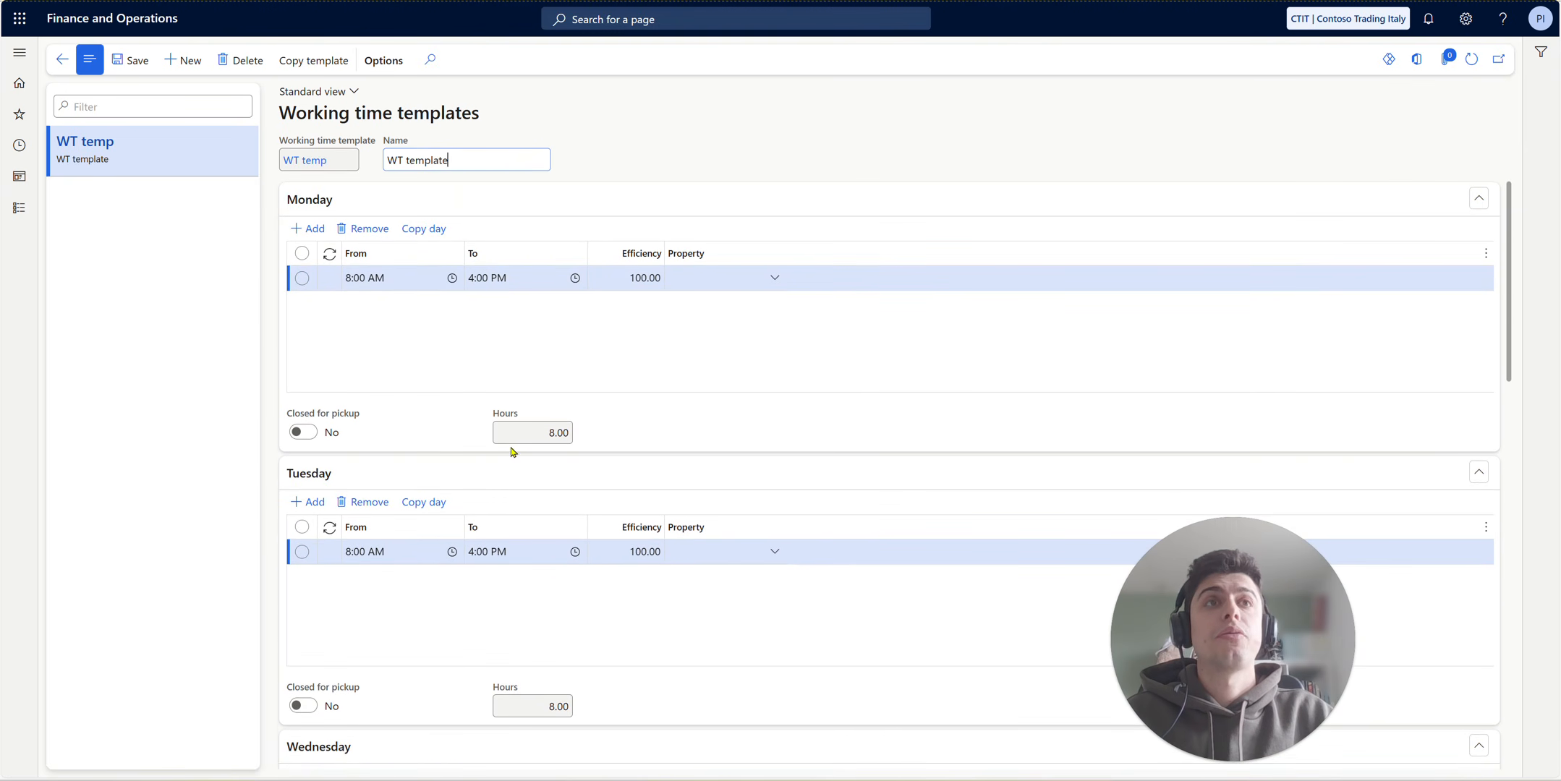
pyautogui.scroll(-3, 534, 534)
pyautogui.scroll(-14, 539, 535)
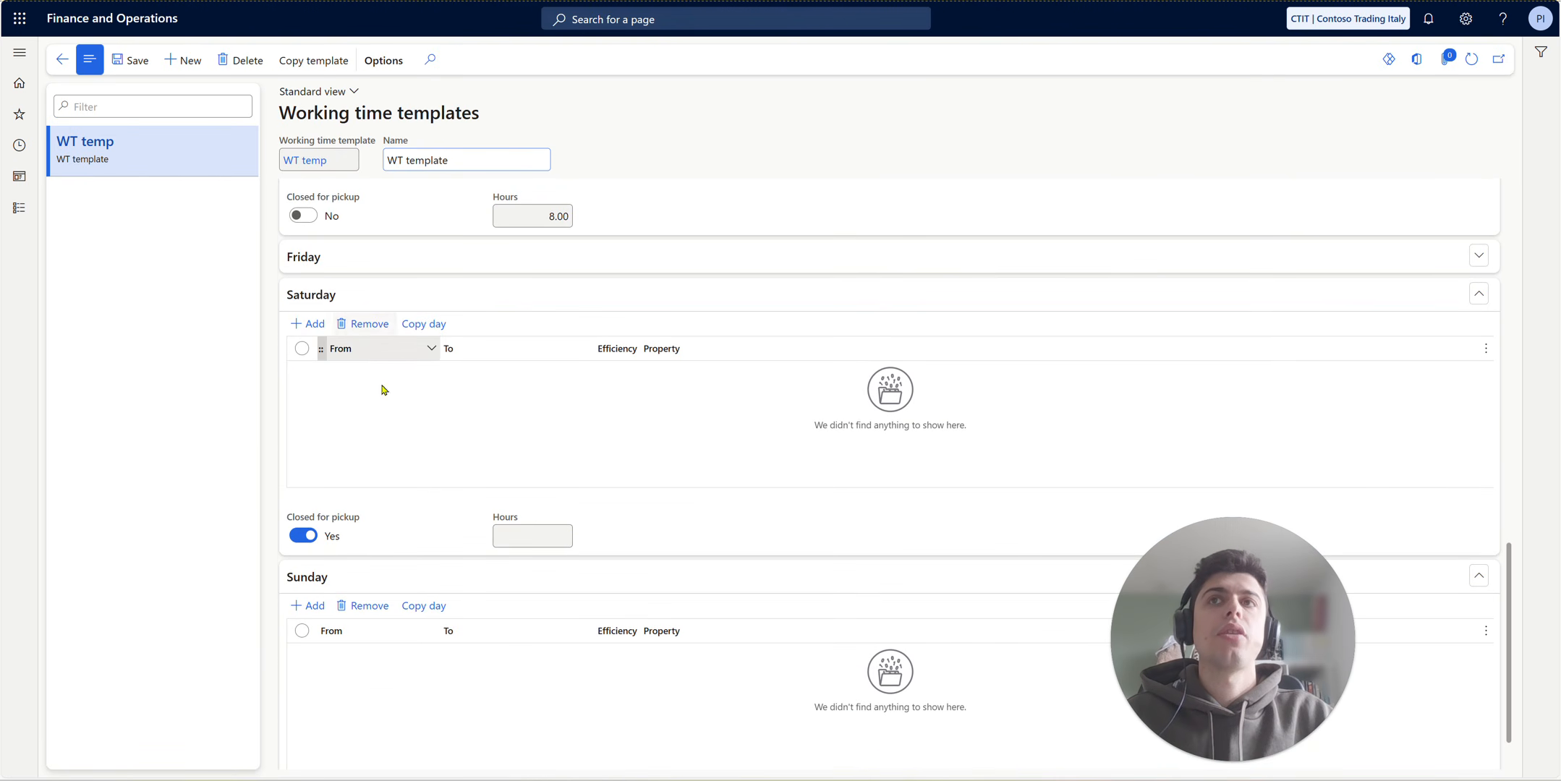
pyautogui.scroll(-1, 358, 598)
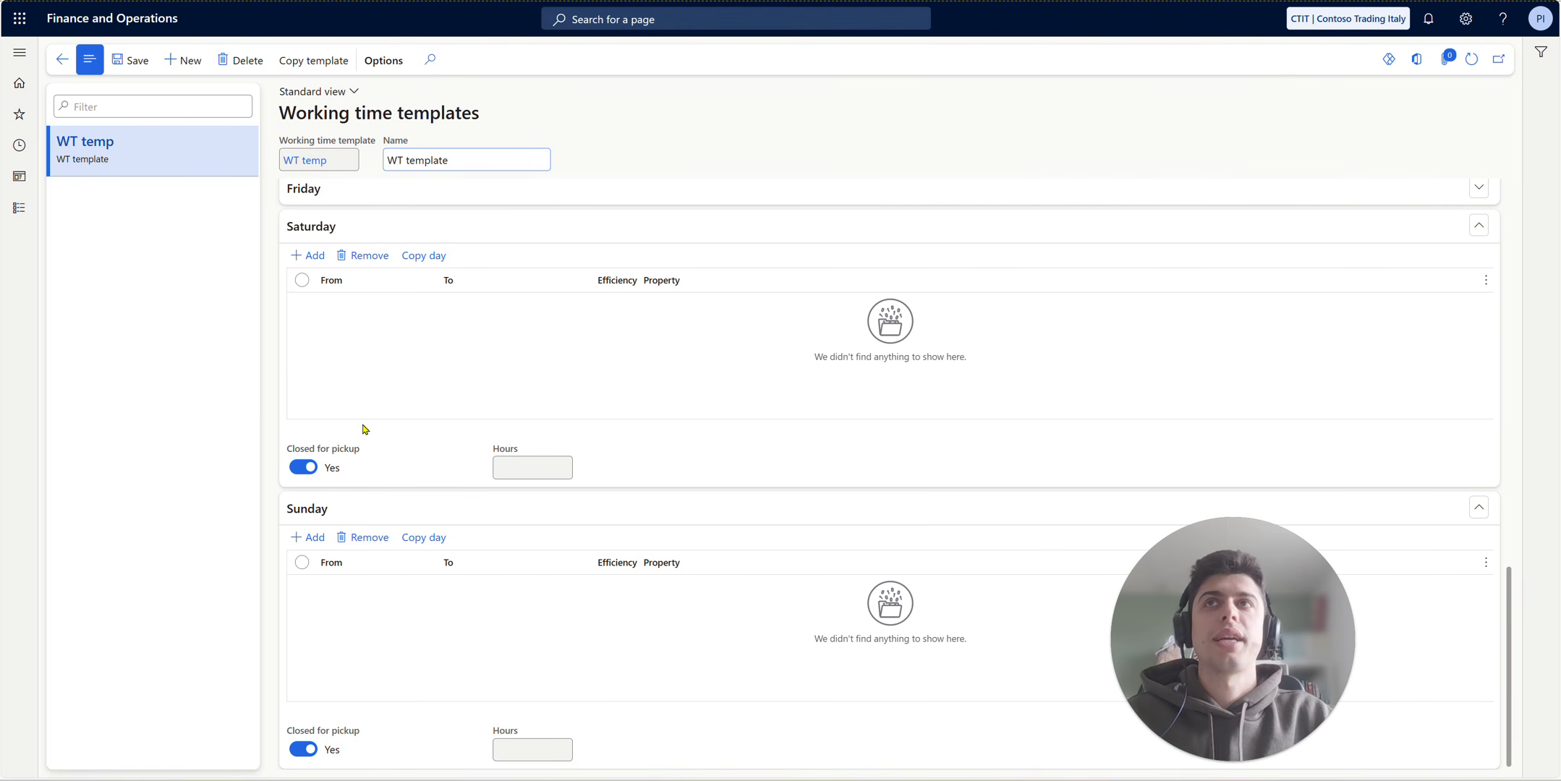
pyautogui.scroll(5, 364, 430)
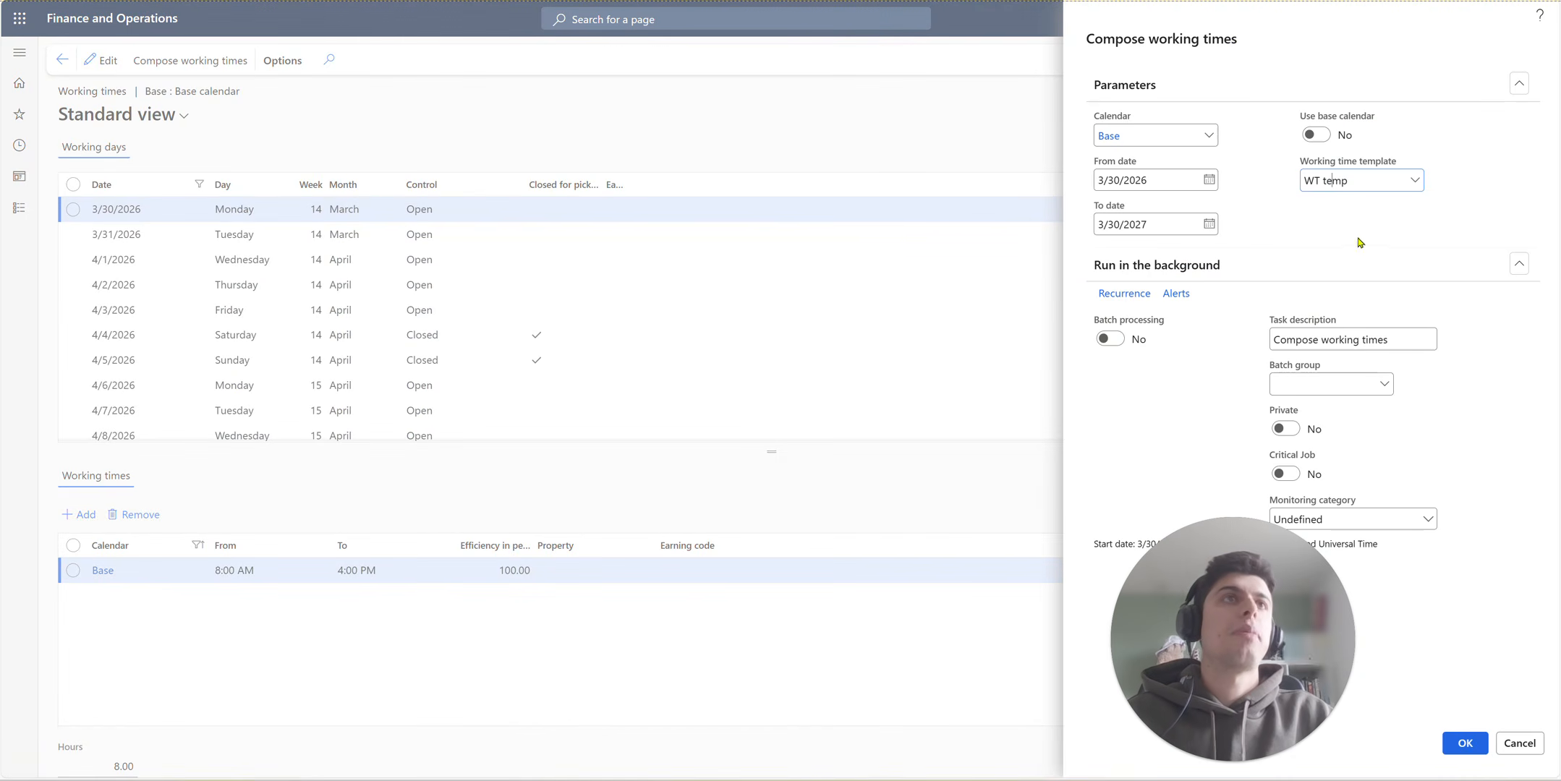
# - Enable batch processing for composing working times, cancel the composition, and review the Base calendar's working days before returning to the calendar list
pyautogui.click(1108, 337)
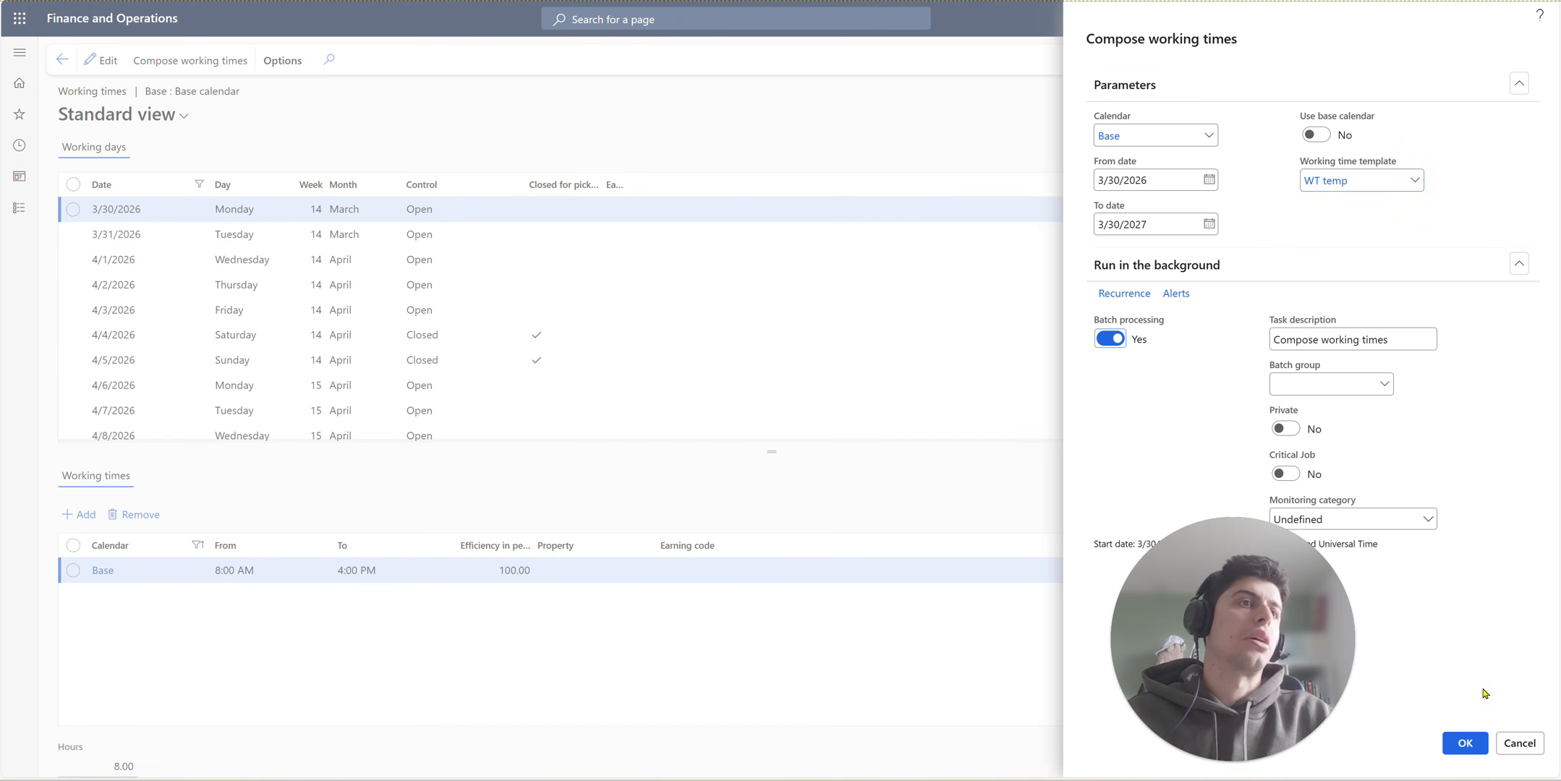
pyautogui.click(1526, 741)
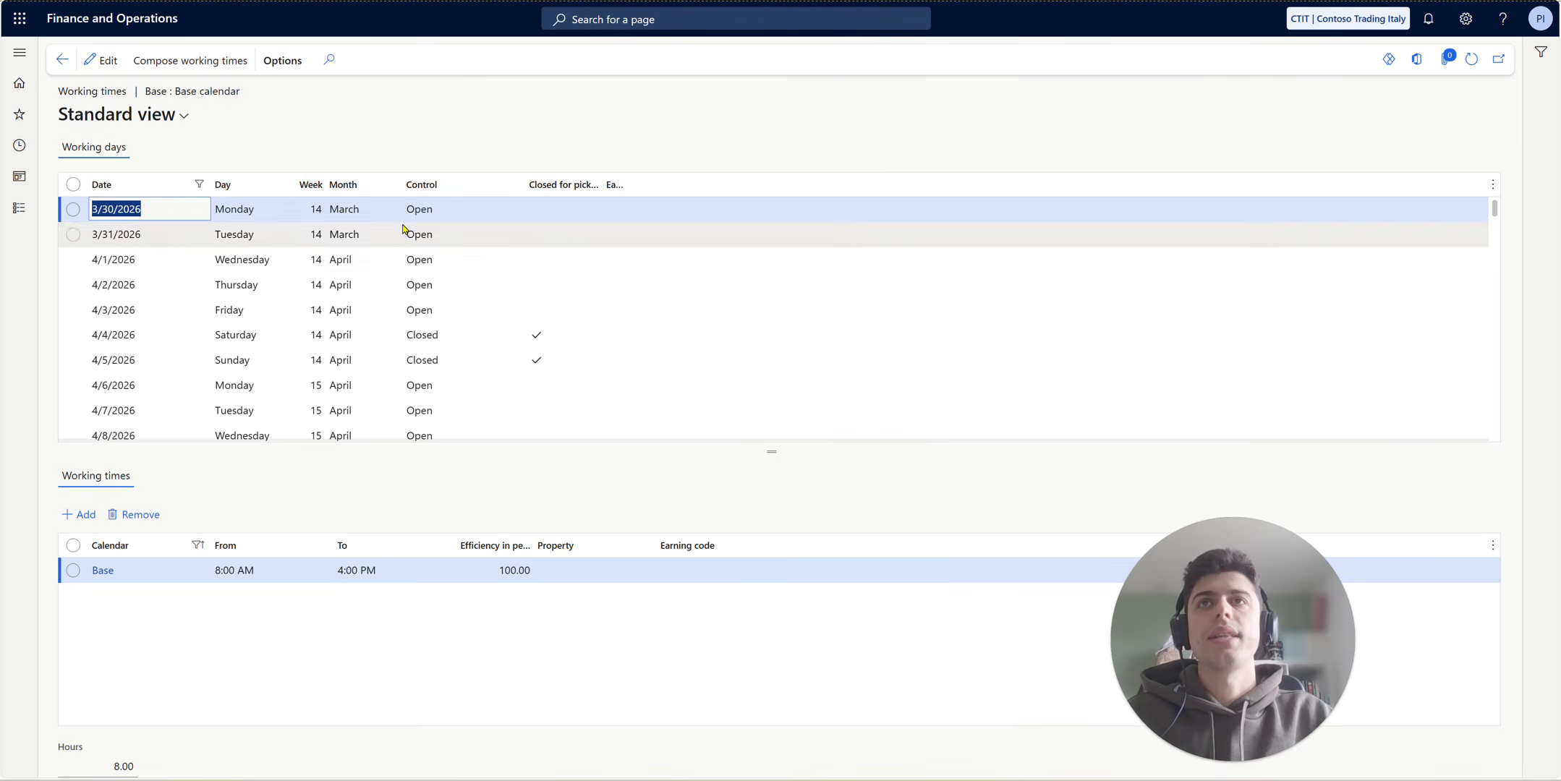
pyautogui.scroll(-10, 401, 321)
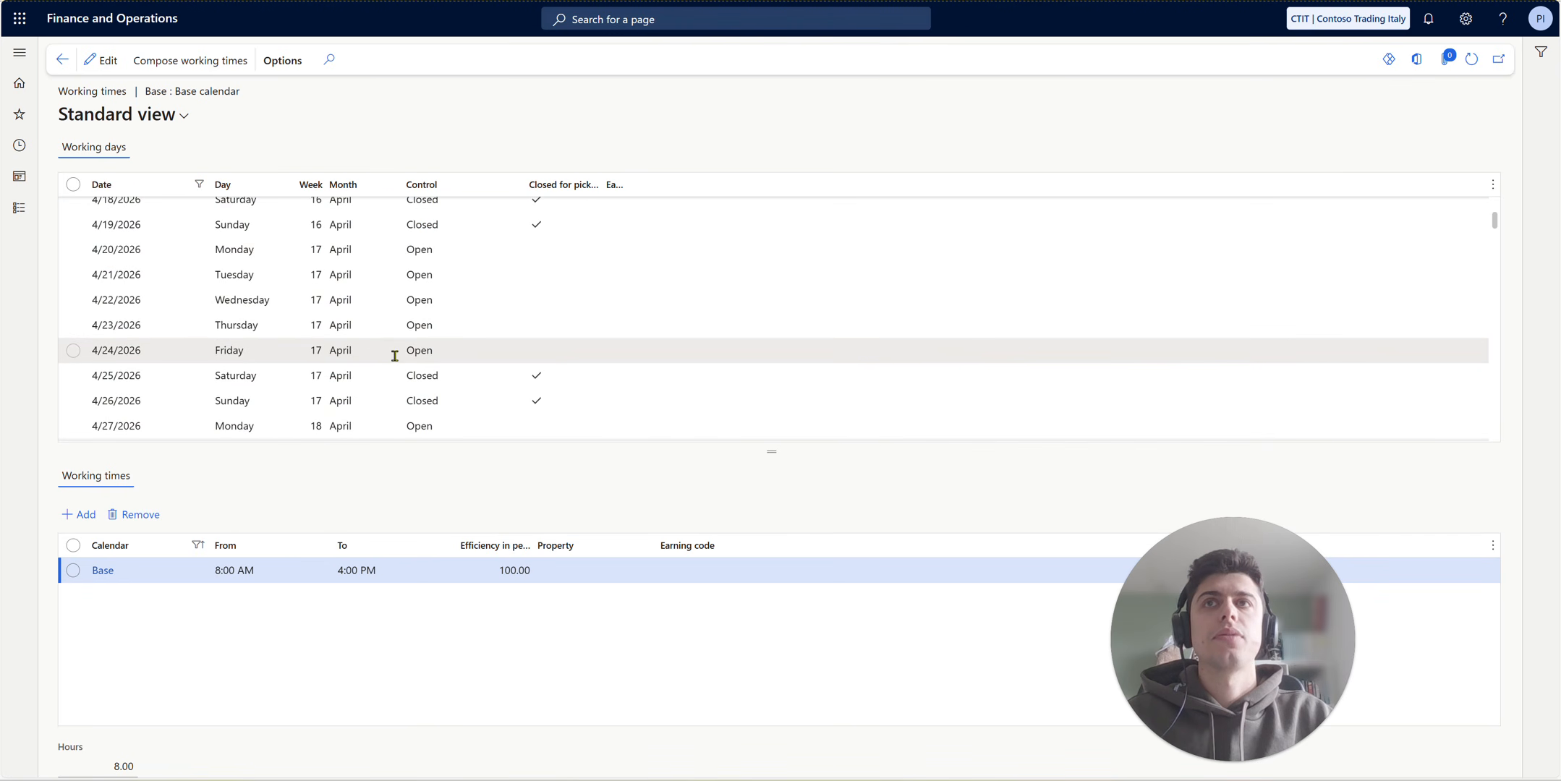
pyautogui.click(63, 59)
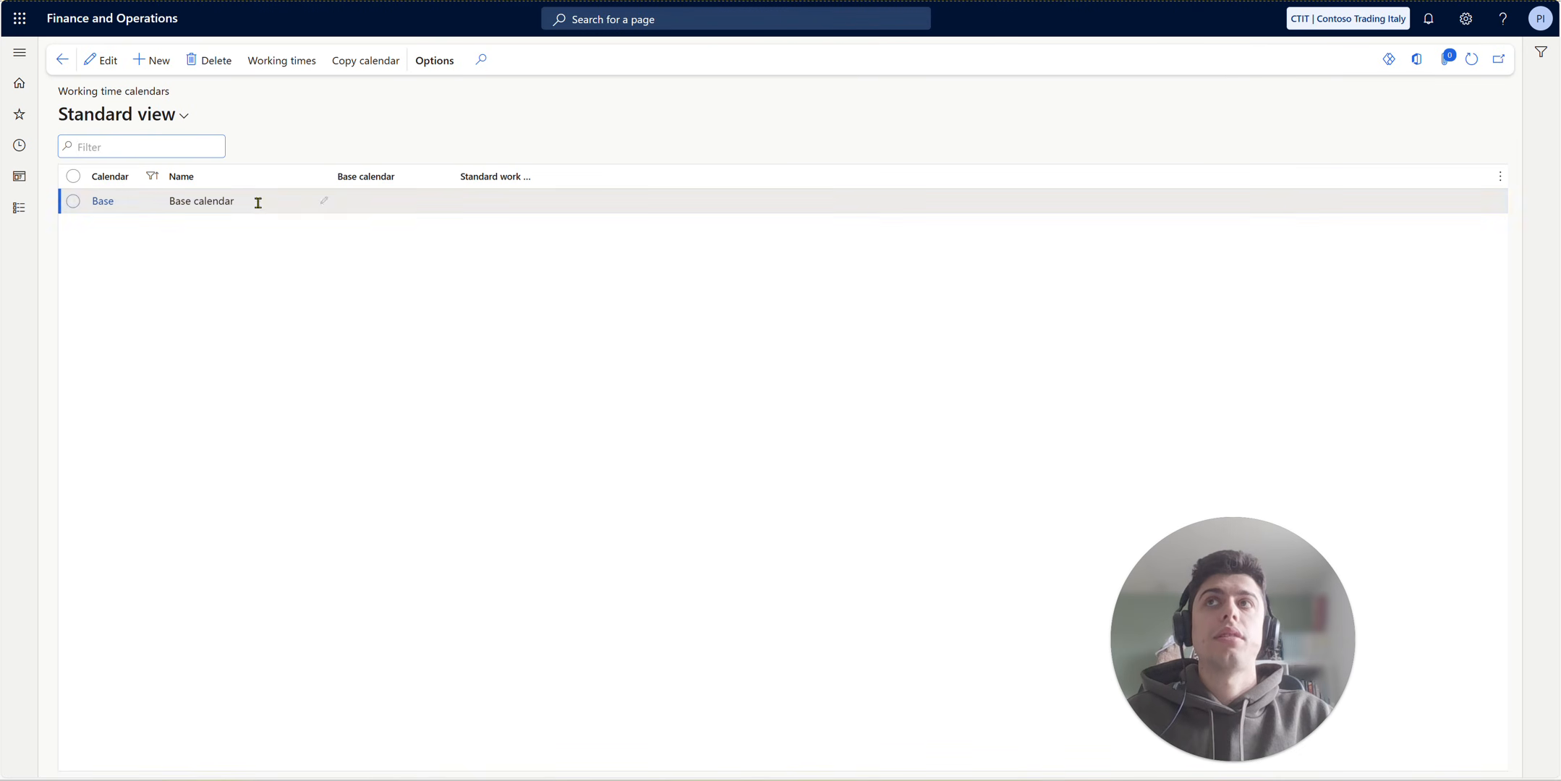
# - Add a new blank working time calendar and delete it
pyautogui.click(153, 61)
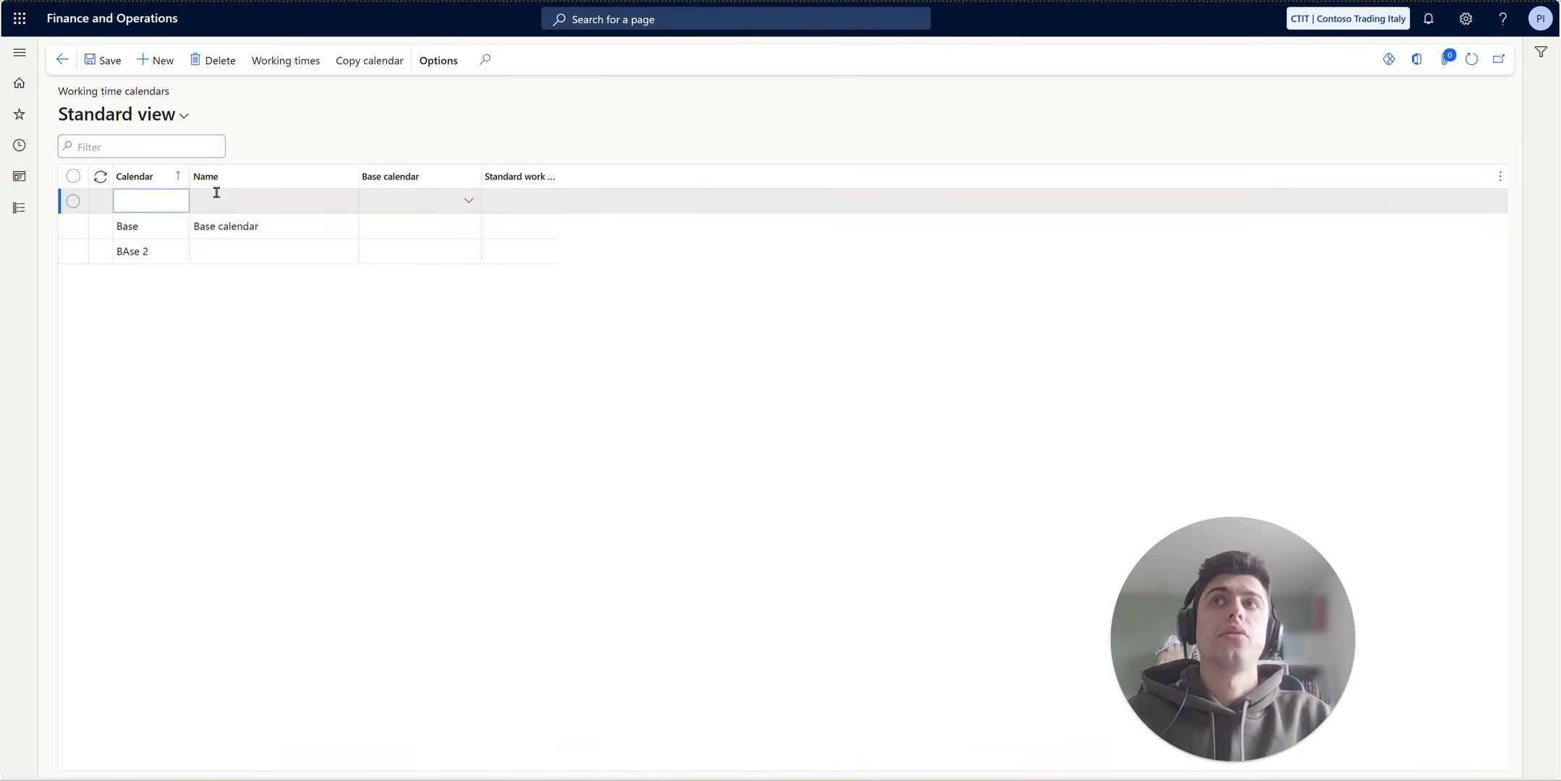
pyautogui.click(214, 61)
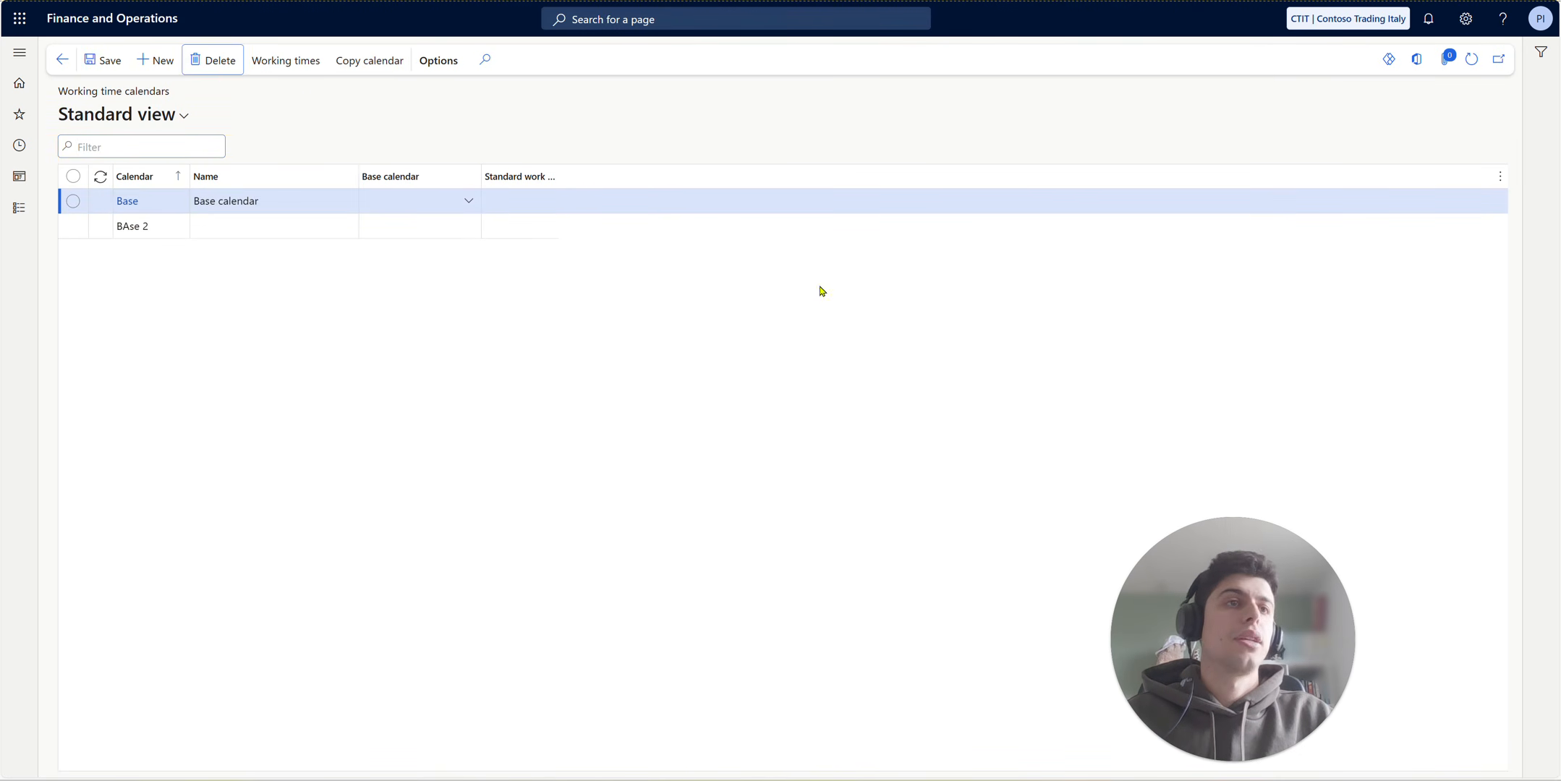